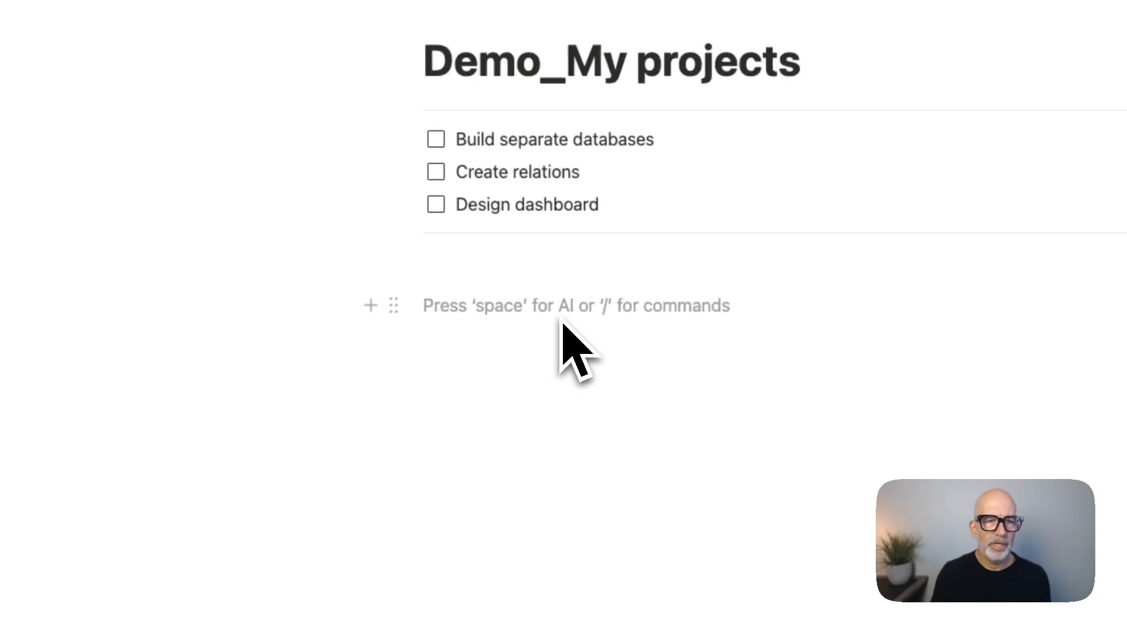
Step: Create a subpage titled Datavault below the task list on the Demo_My projects page
key(Return)
key(Return)
text(/page)
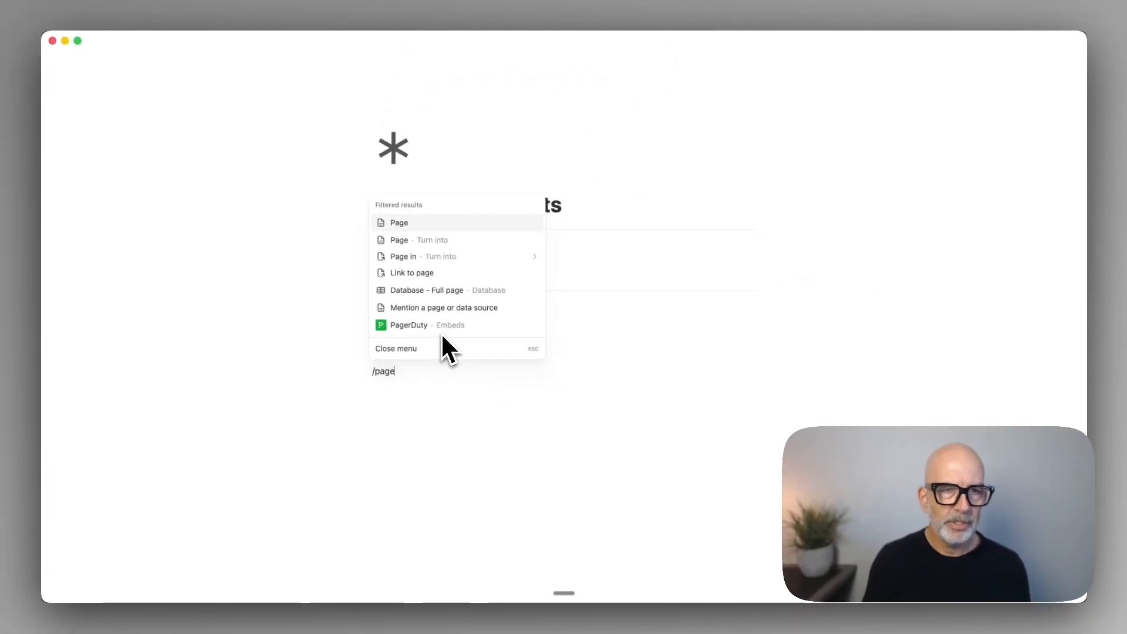
key(Return)
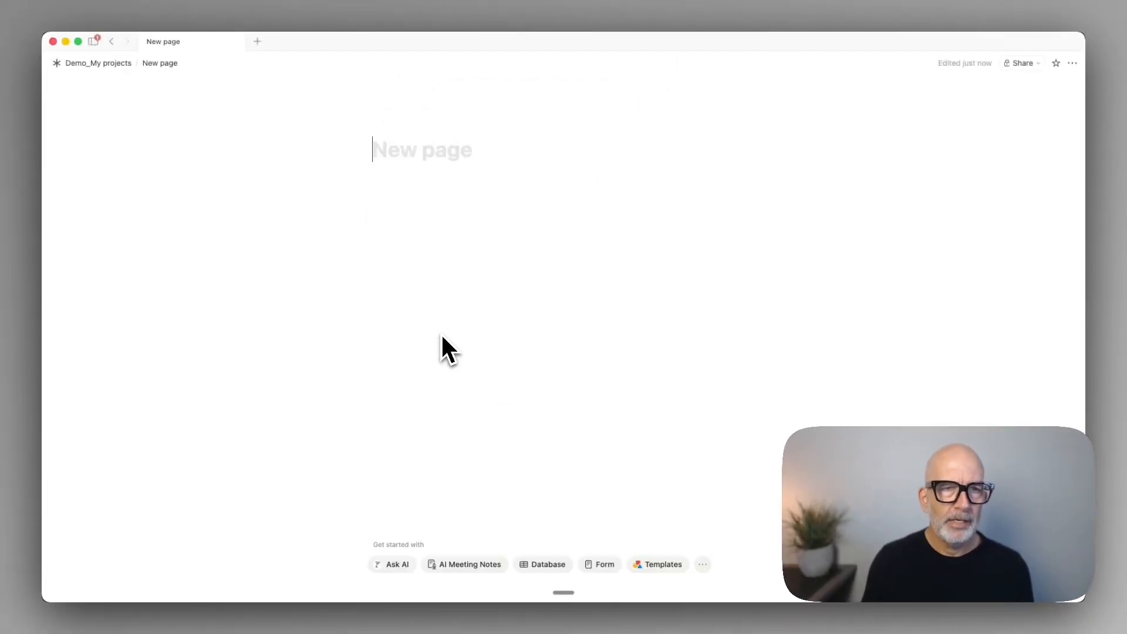
text(Datavault)
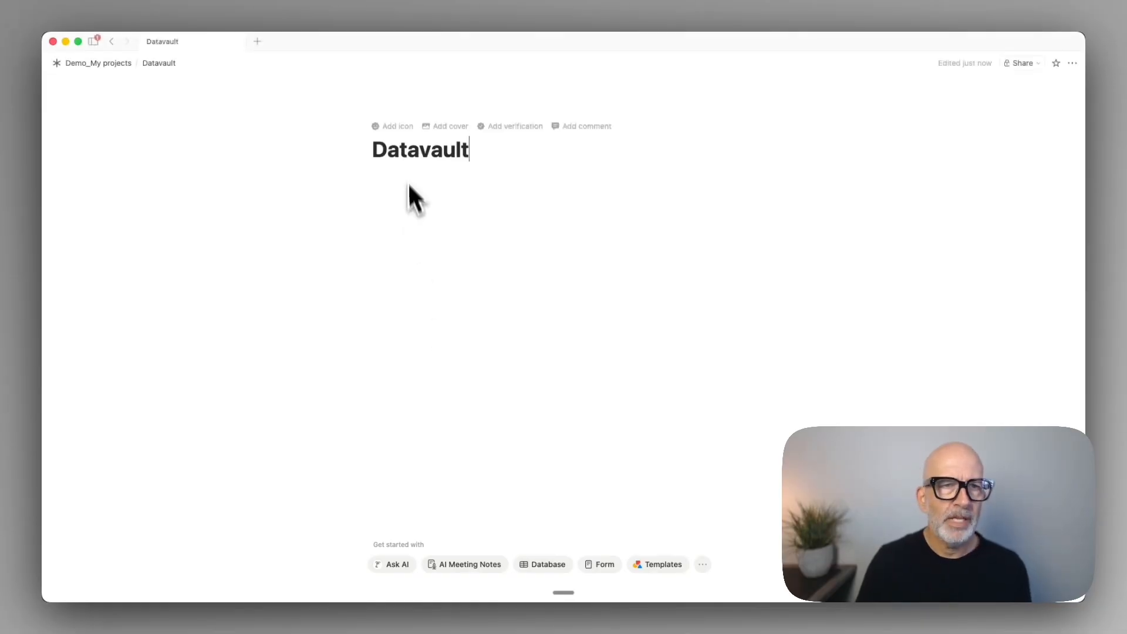
Step: Give the Datavault page the stacked discs icon, found by filtering the icons for "data"
click(395, 126)
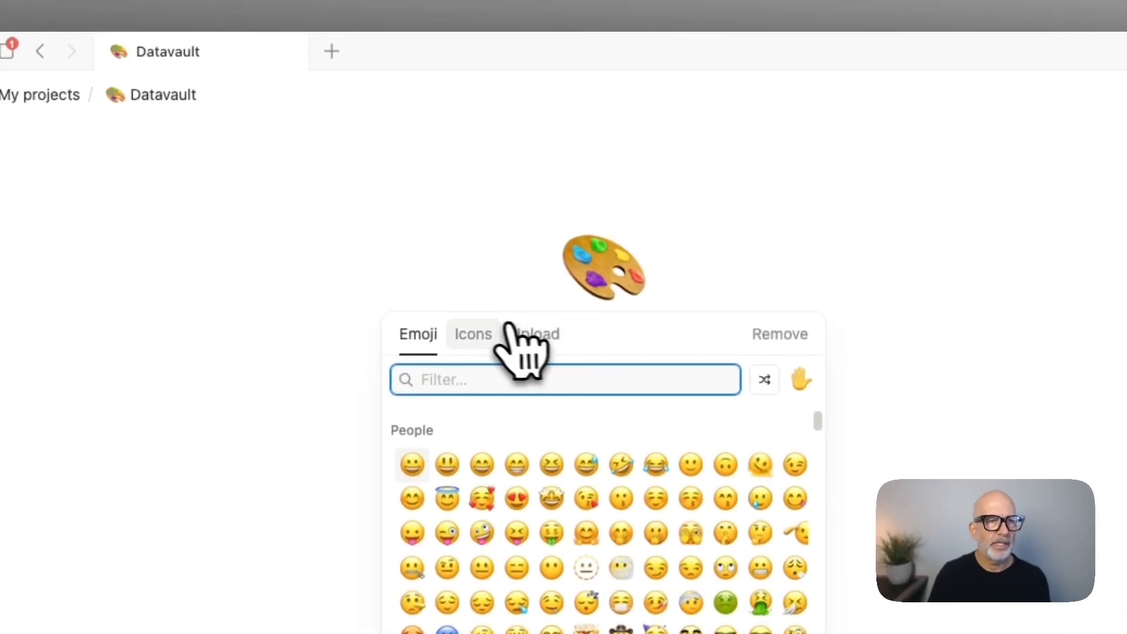
click(490, 334)
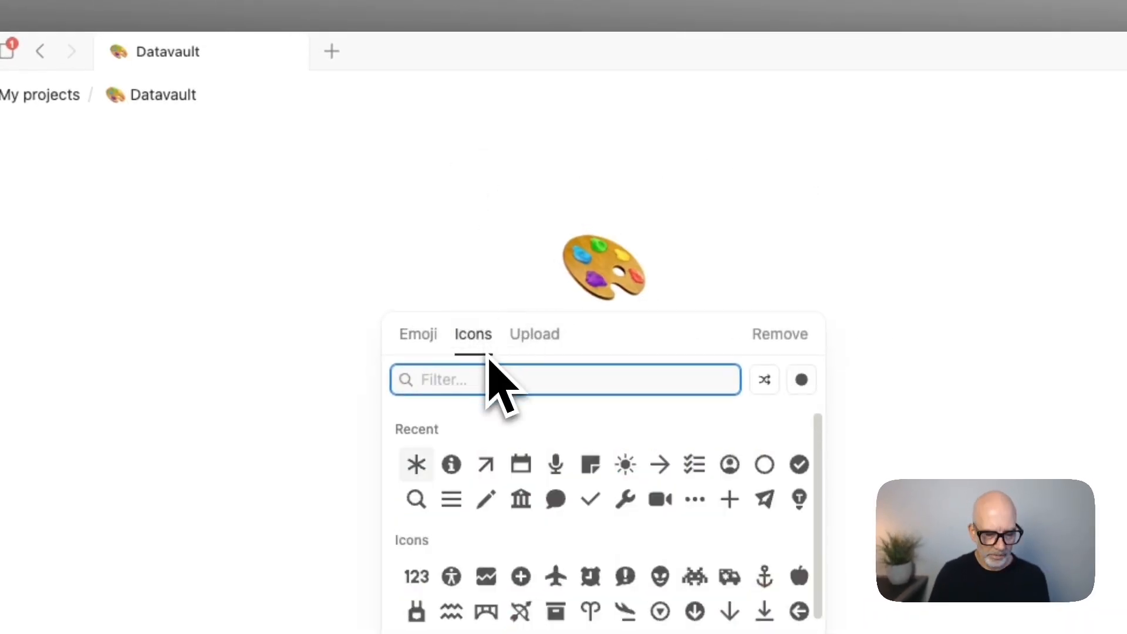
text(data)
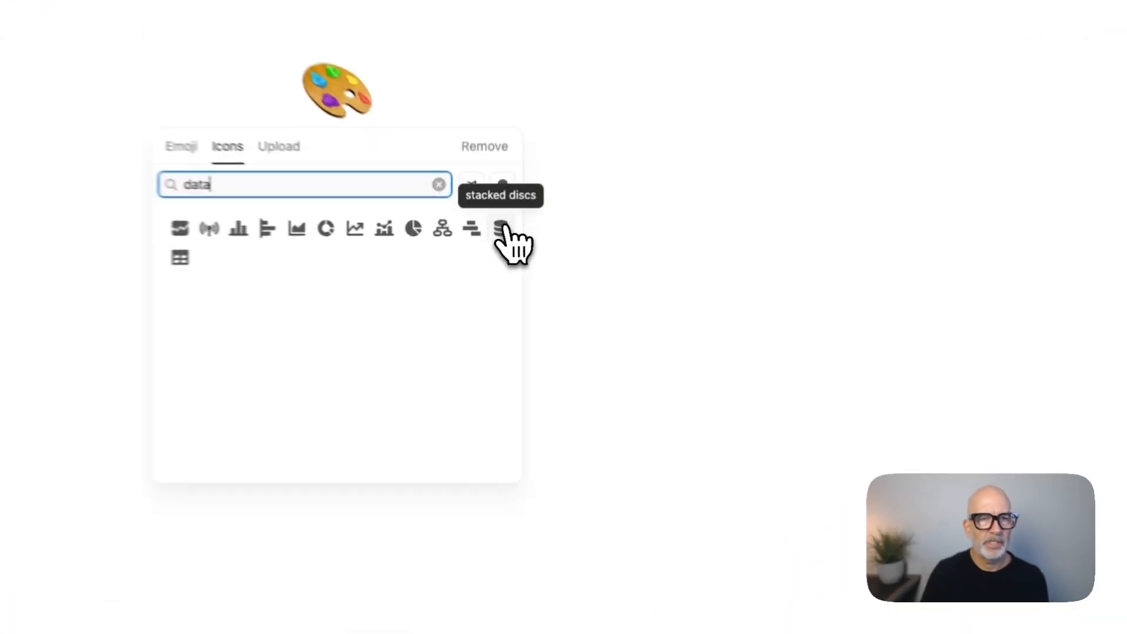
click(505, 229)
click(523, 336)
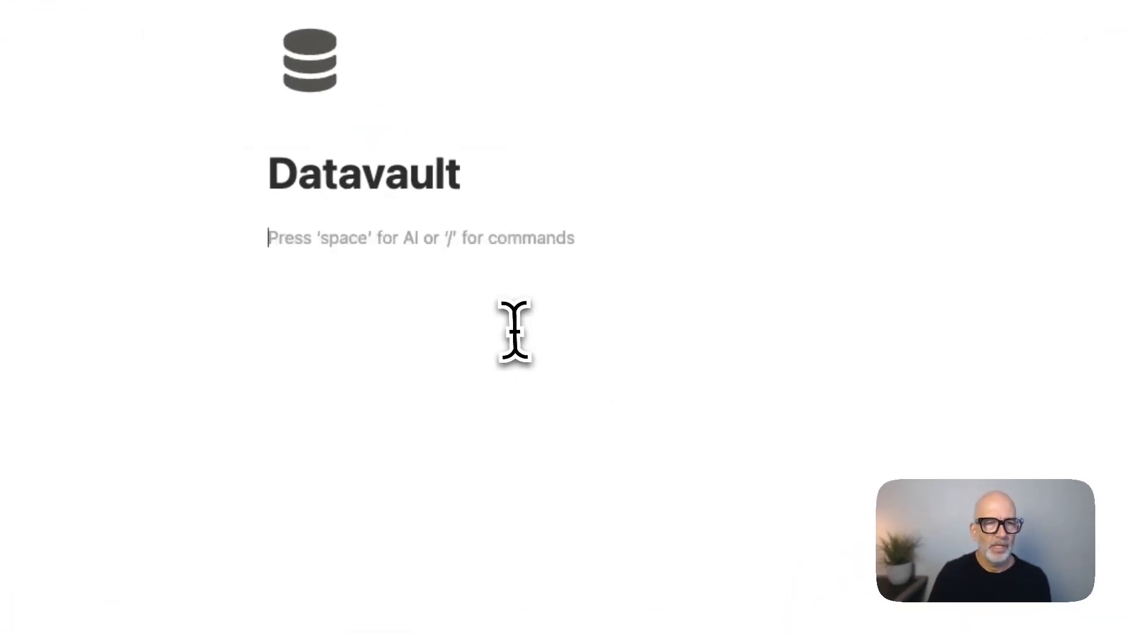
Step: Insert a full-page database into the Datavault page and name it Demo_Clients
key(Return)
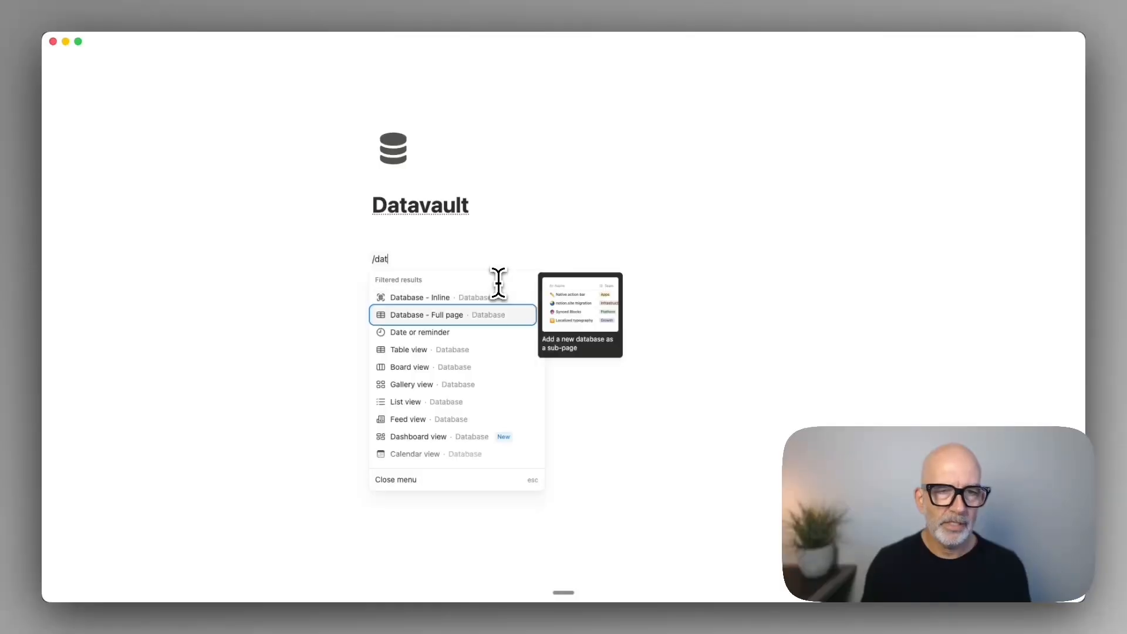
key(Return)
click(279, 120)
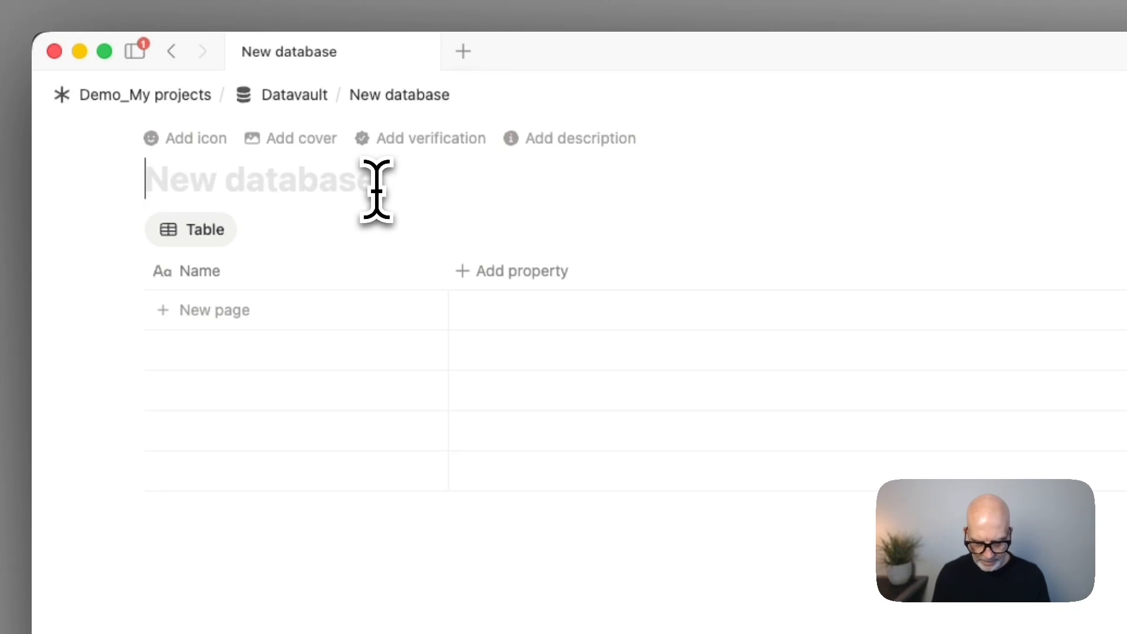
text(Demo_client)
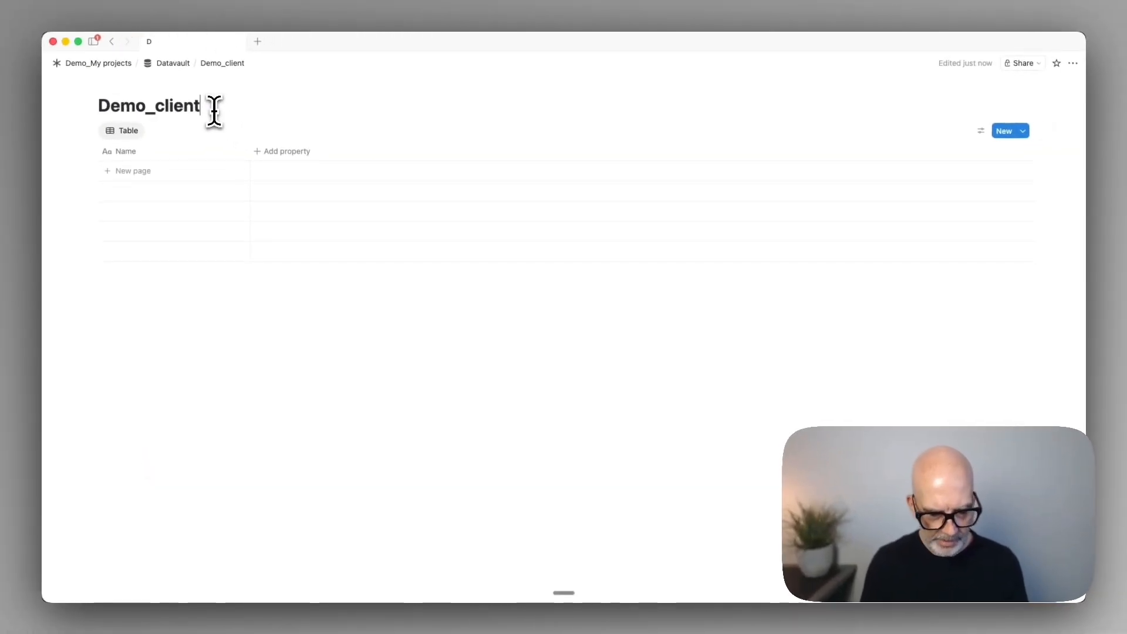
text(s)
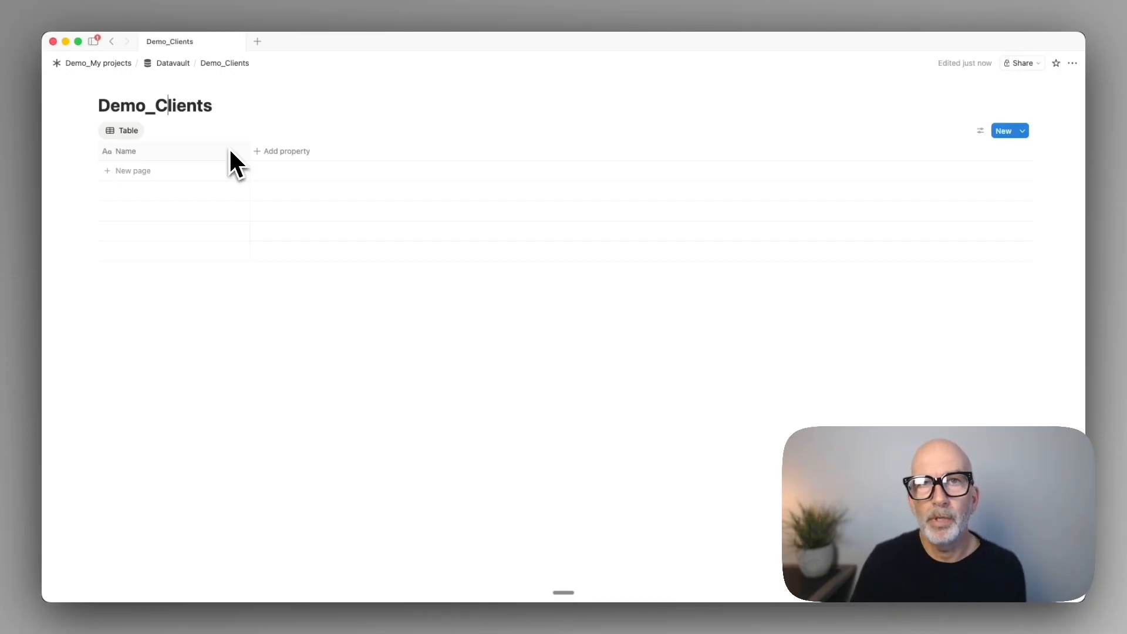
Step: Rename the Name property to Client name and add a Select property named Status
click(127, 152)
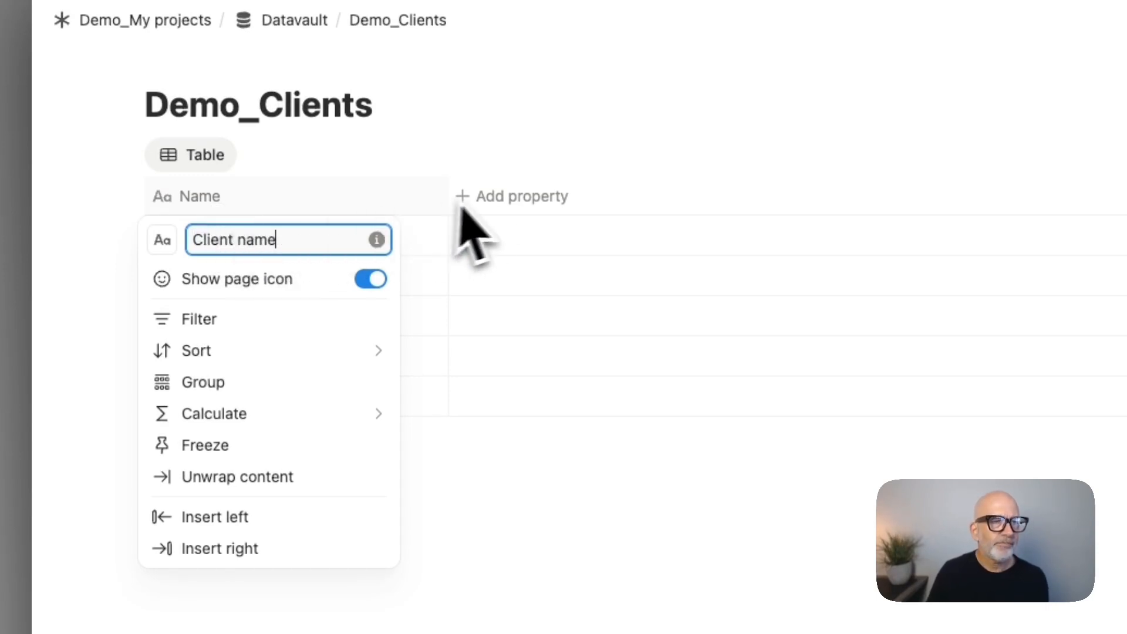
click(499, 200)
click(499, 200)
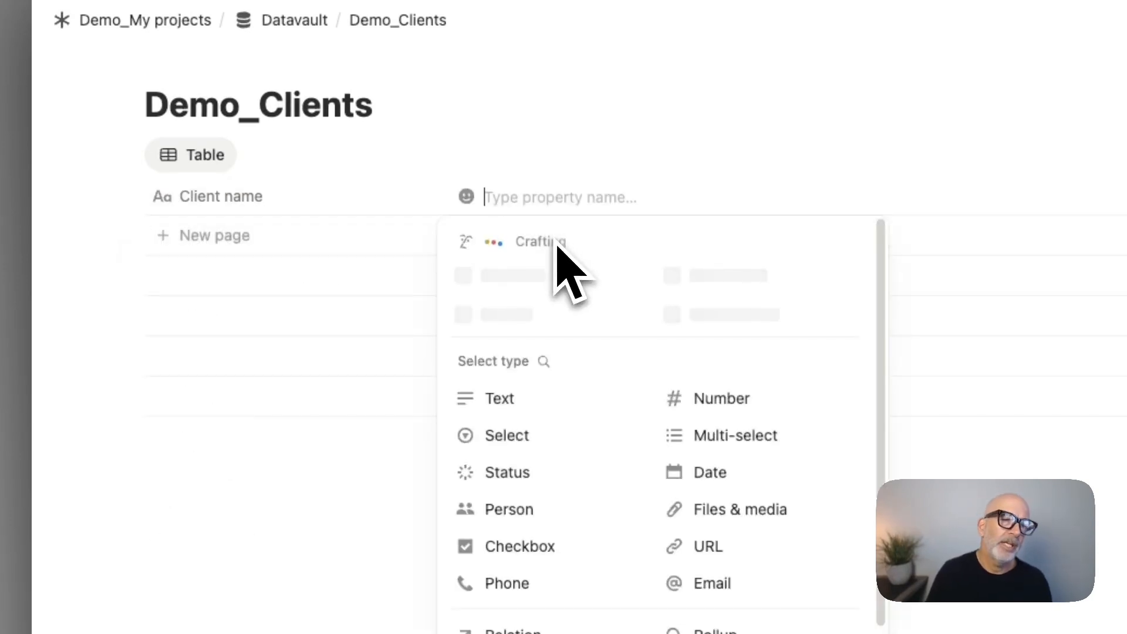
click(507, 441)
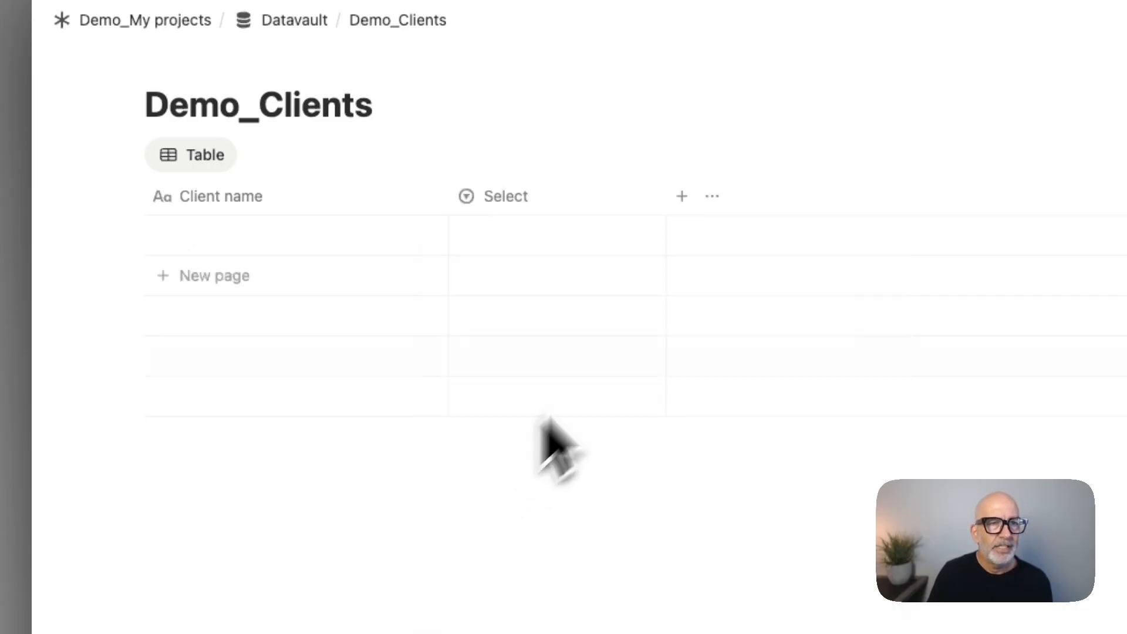
click(416, 204)
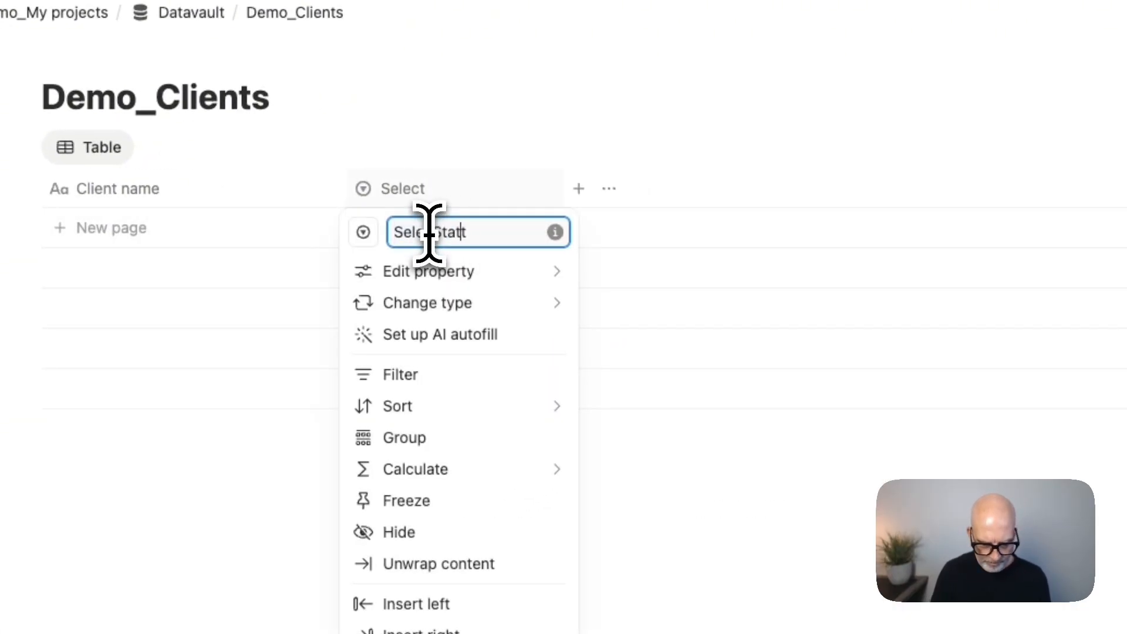
double_click(430, 233)
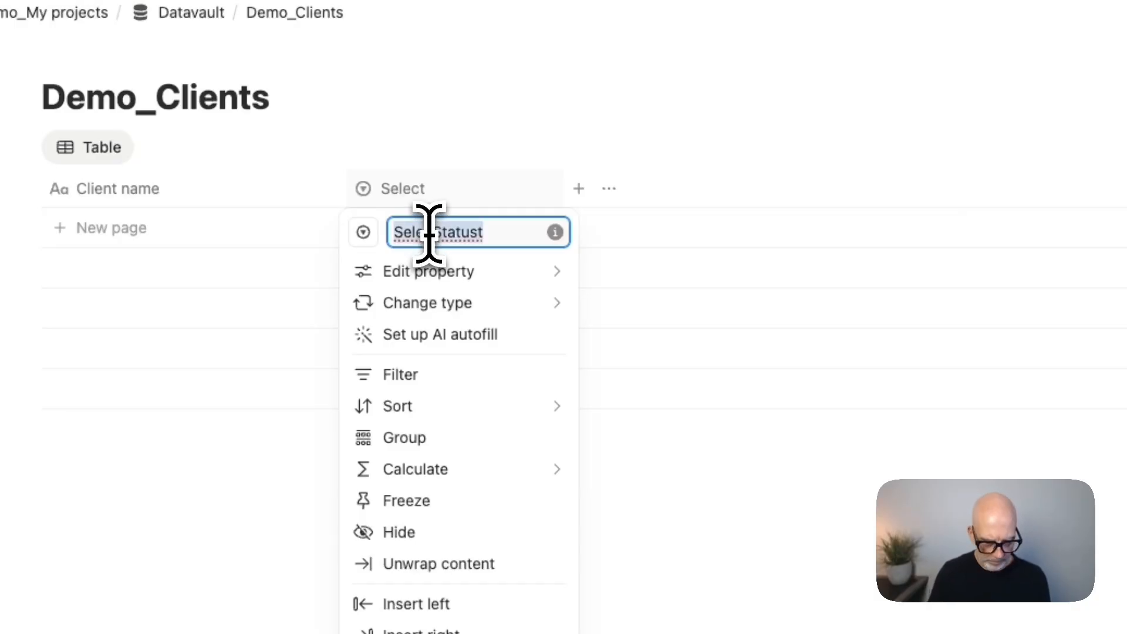
text(Sta)
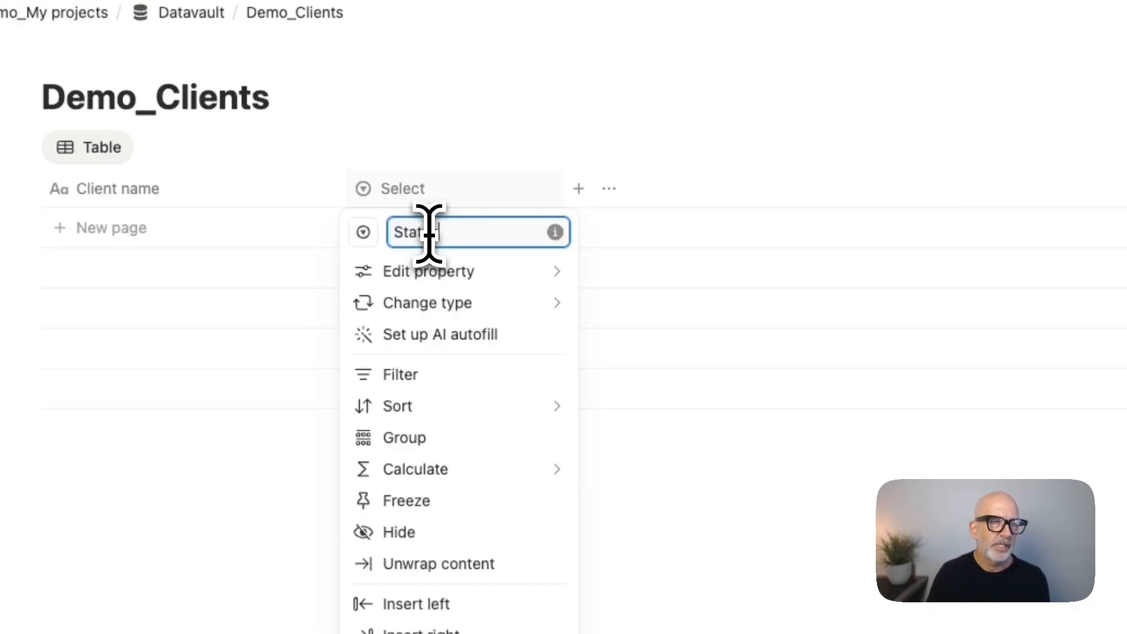
click(689, 480)
Step: Add an empty row and create the Status options Active and Archived in it, ending with Archived selected
click(457, 235)
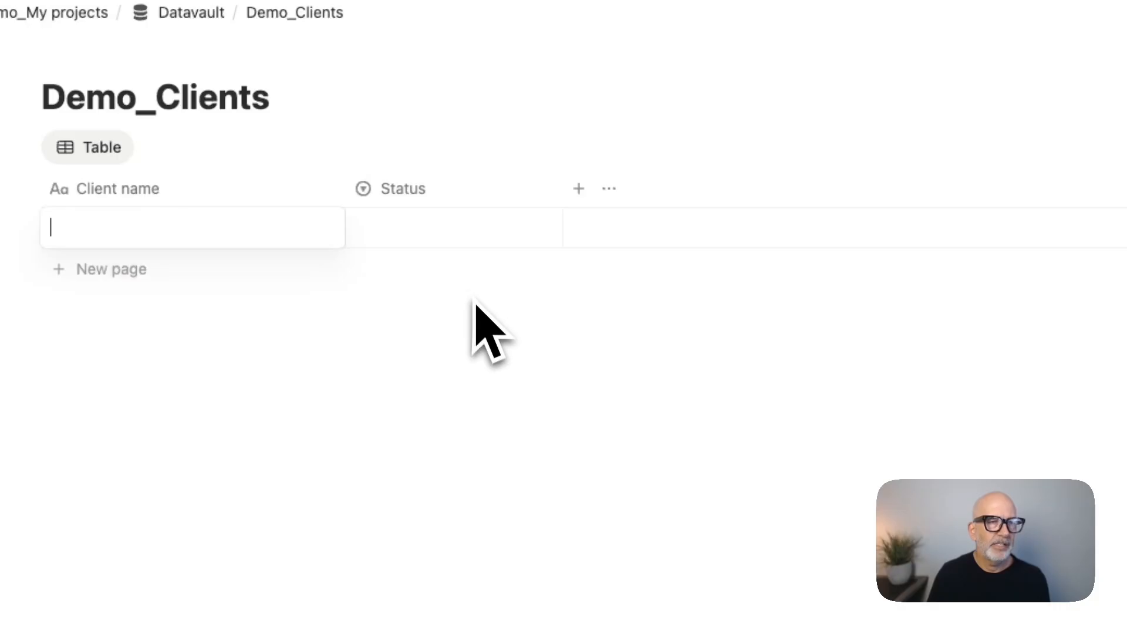
key(Escape)
click(451, 244)
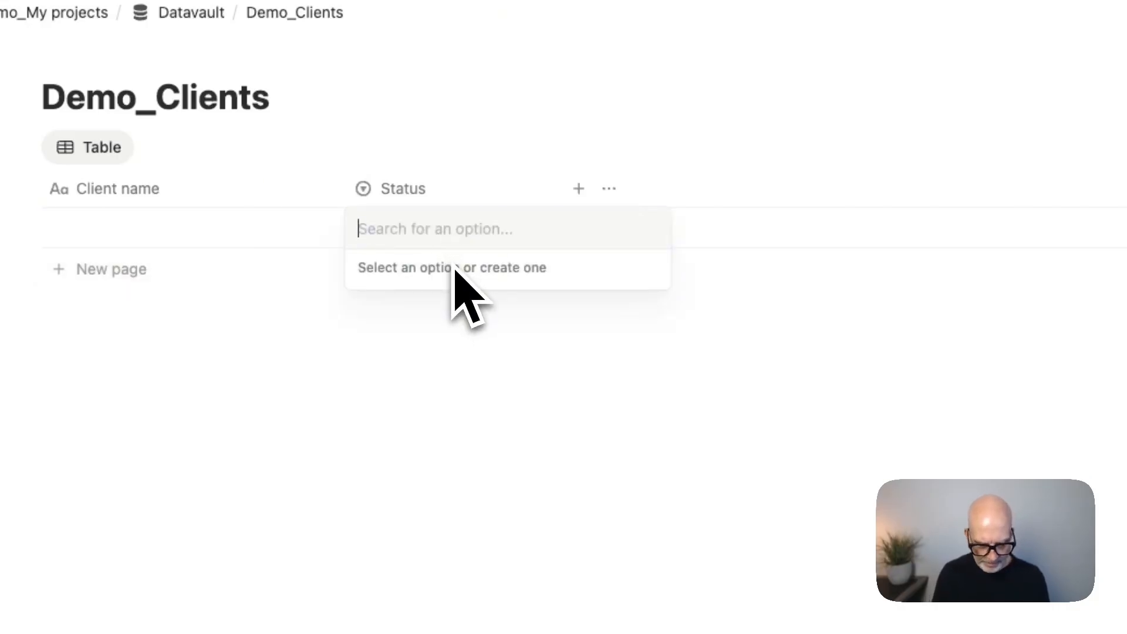
text(Active)
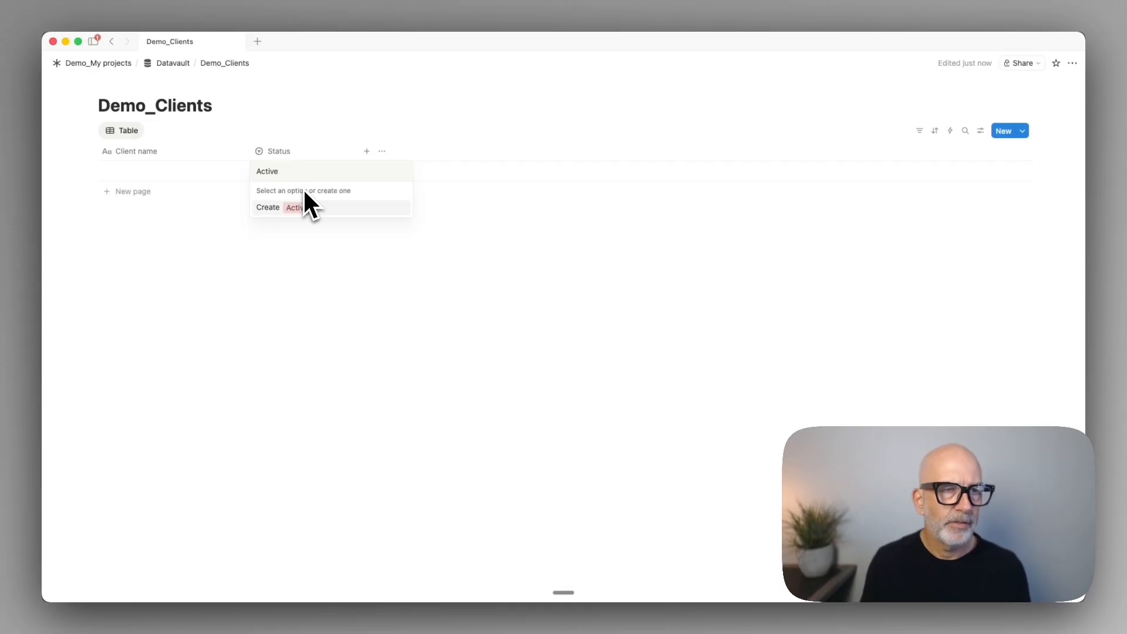
key(Return)
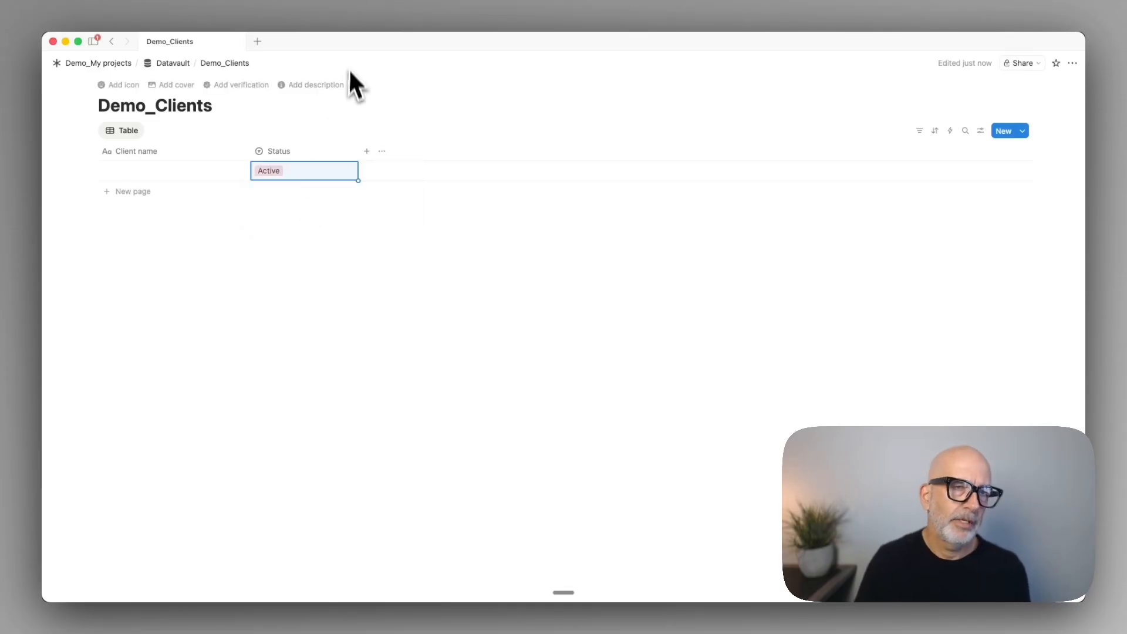
click(321, 170)
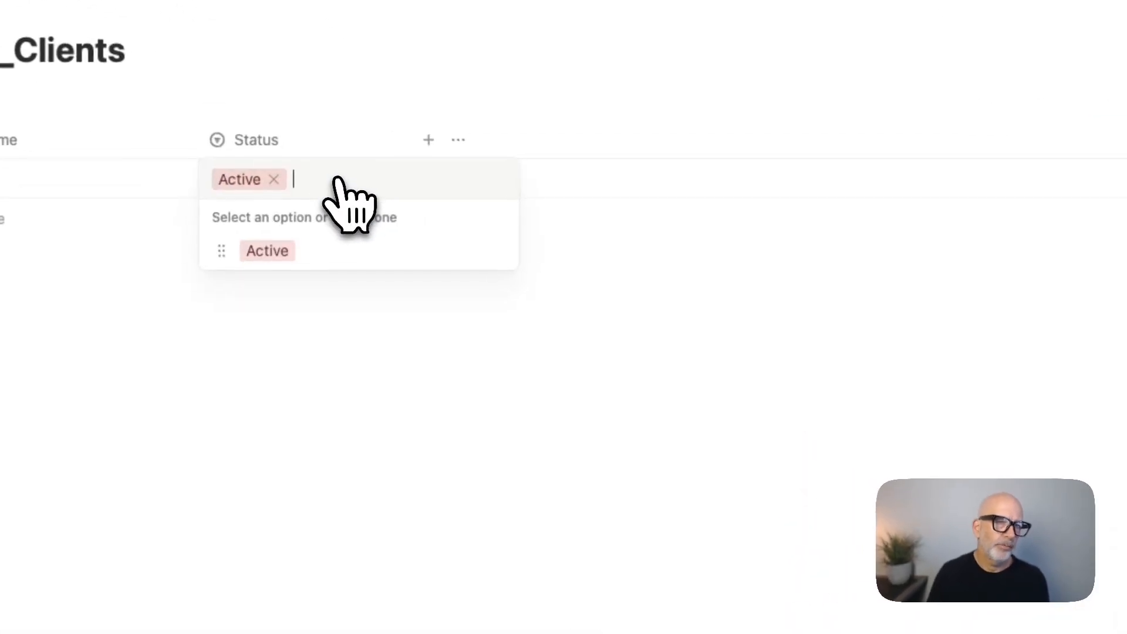
text(Archived)
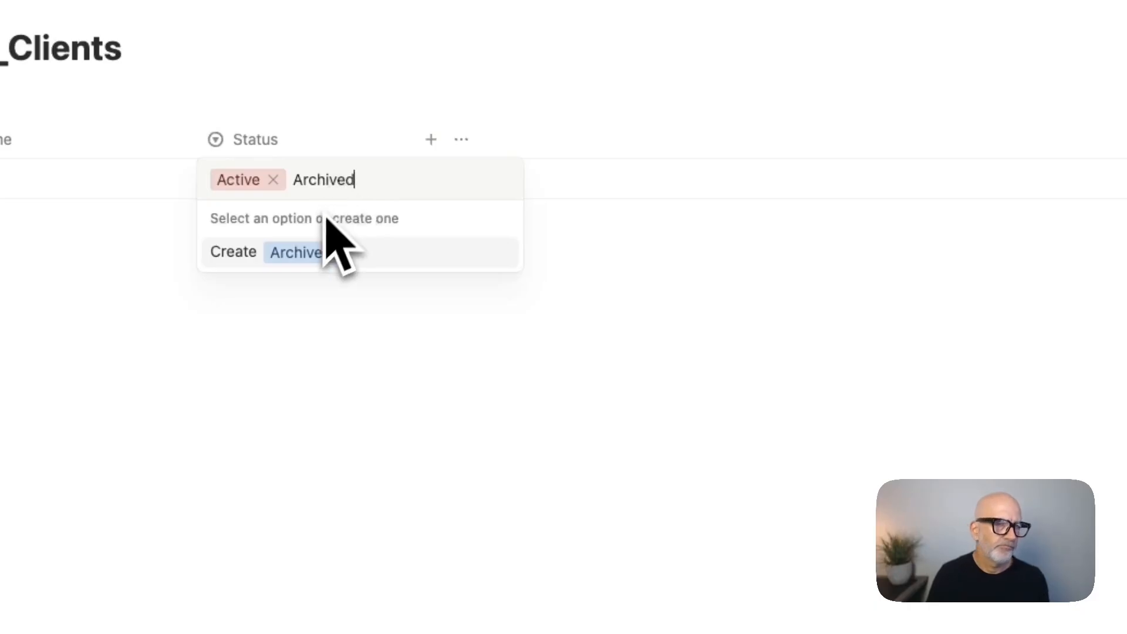
click(314, 254)
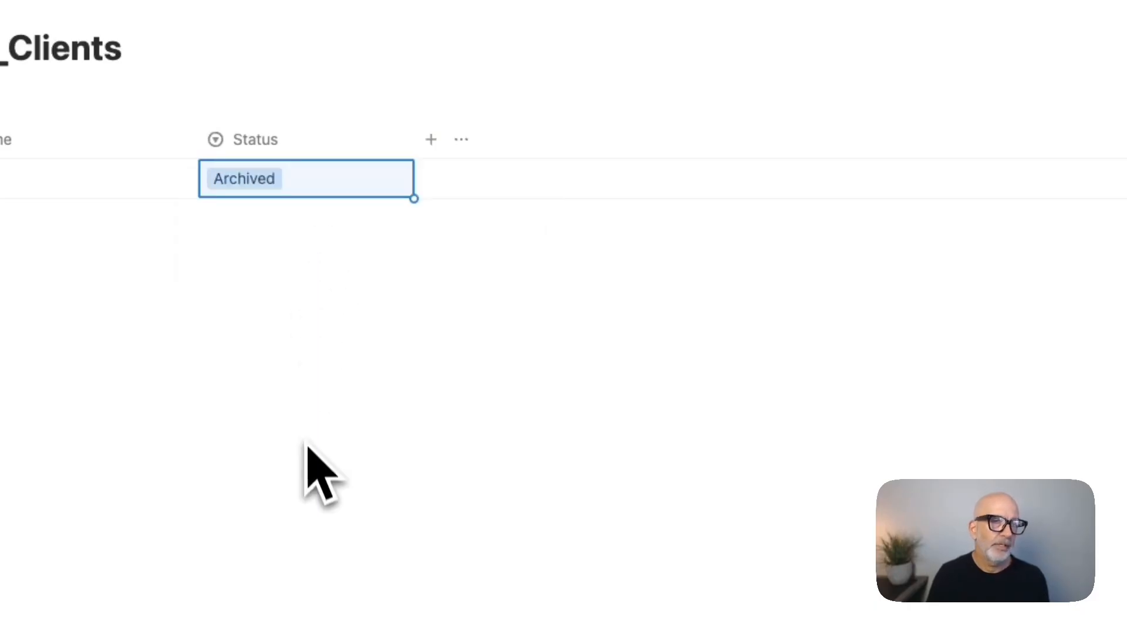
Step: Add a Date property named Added on to the Demo_Clients database
click(431, 140)
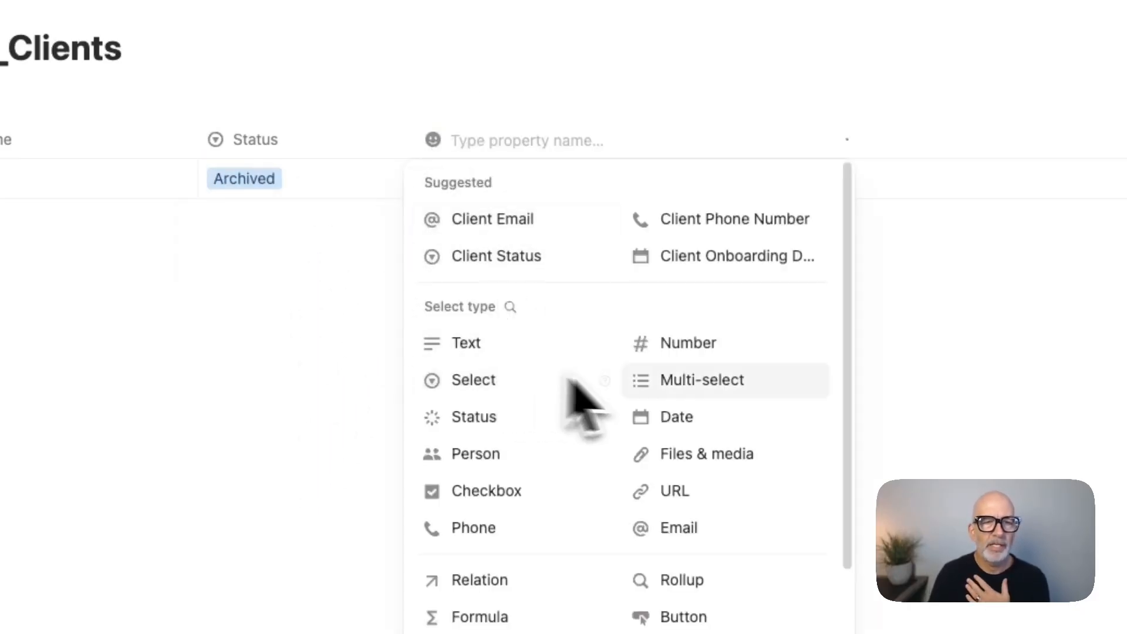
click(670, 417)
click(477, 147)
text(Ap)
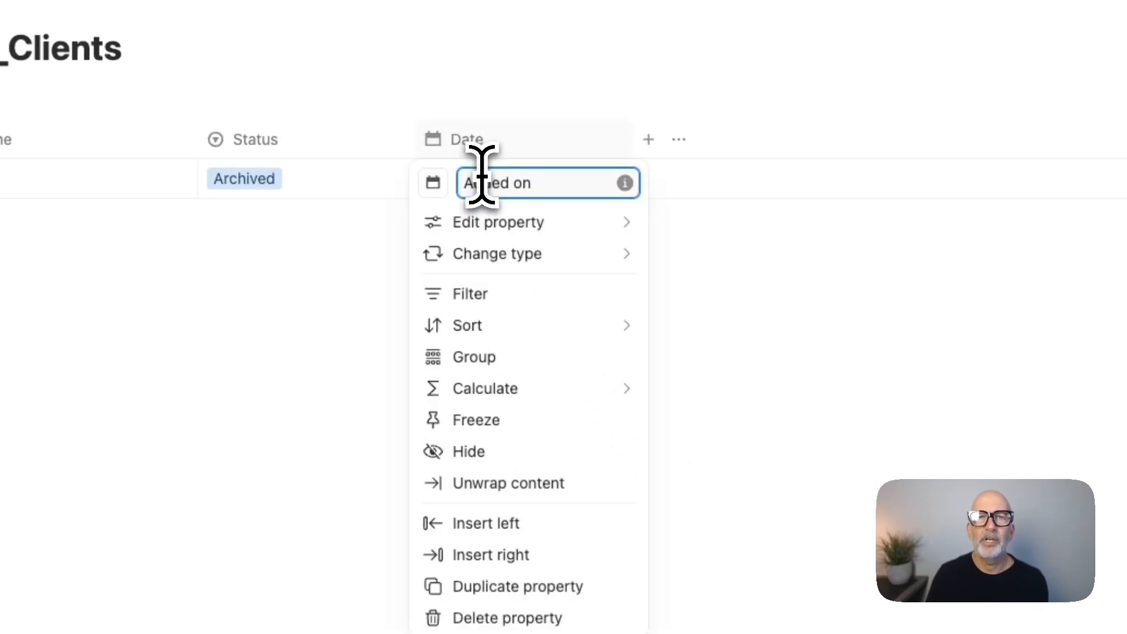
click(817, 318)
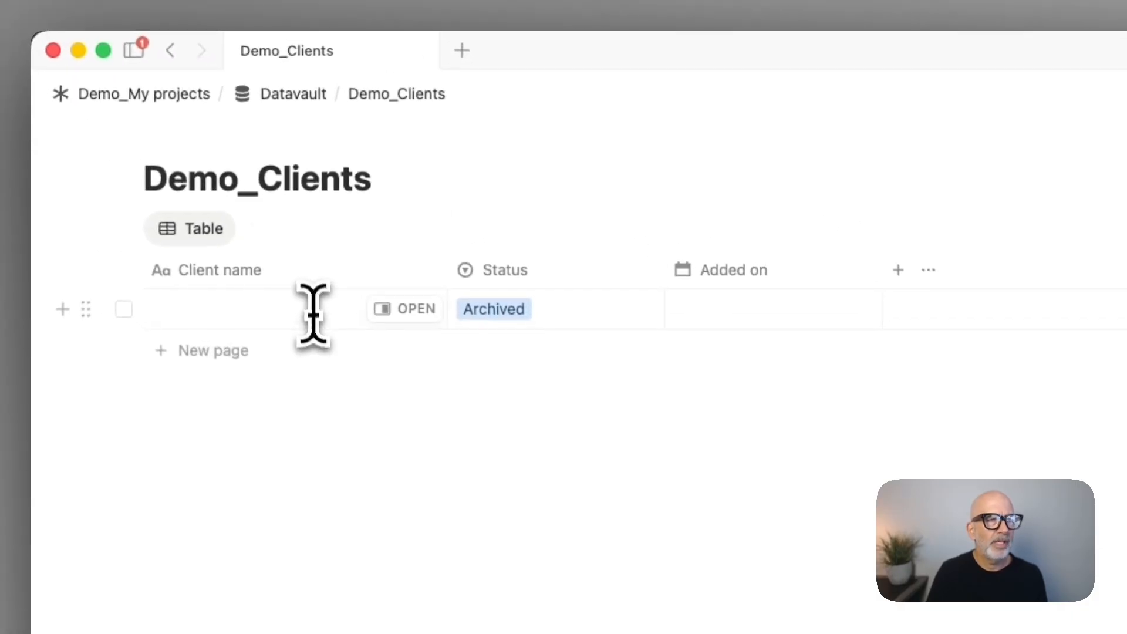
Step: Return to the Datavault page and give the Demo_Clients database the asterisk icon
click(287, 97)
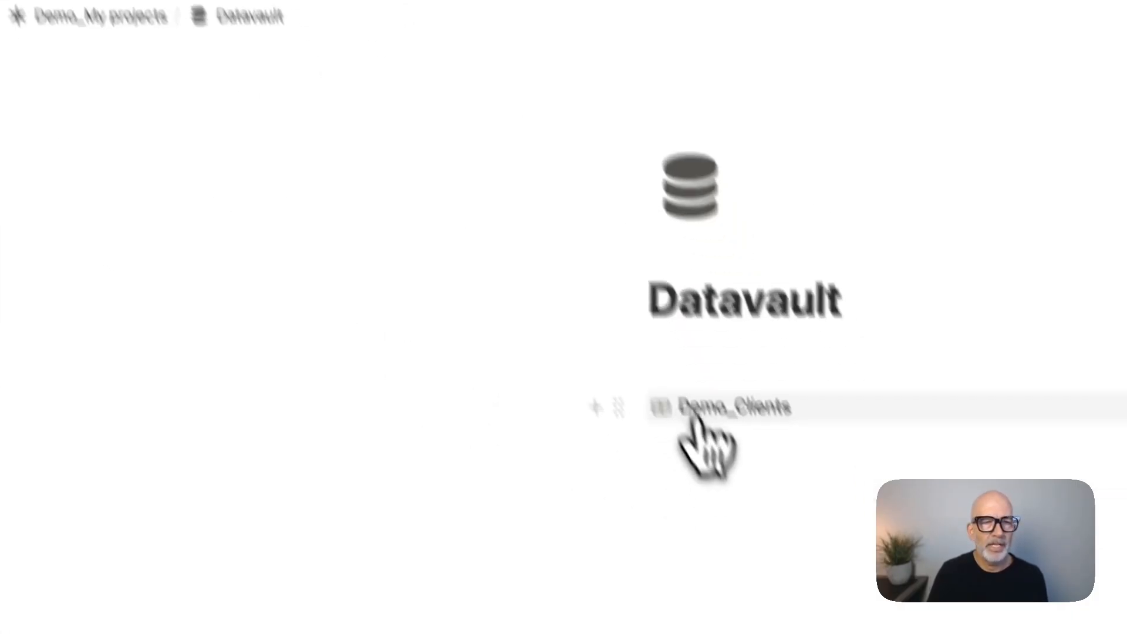
click(660, 407)
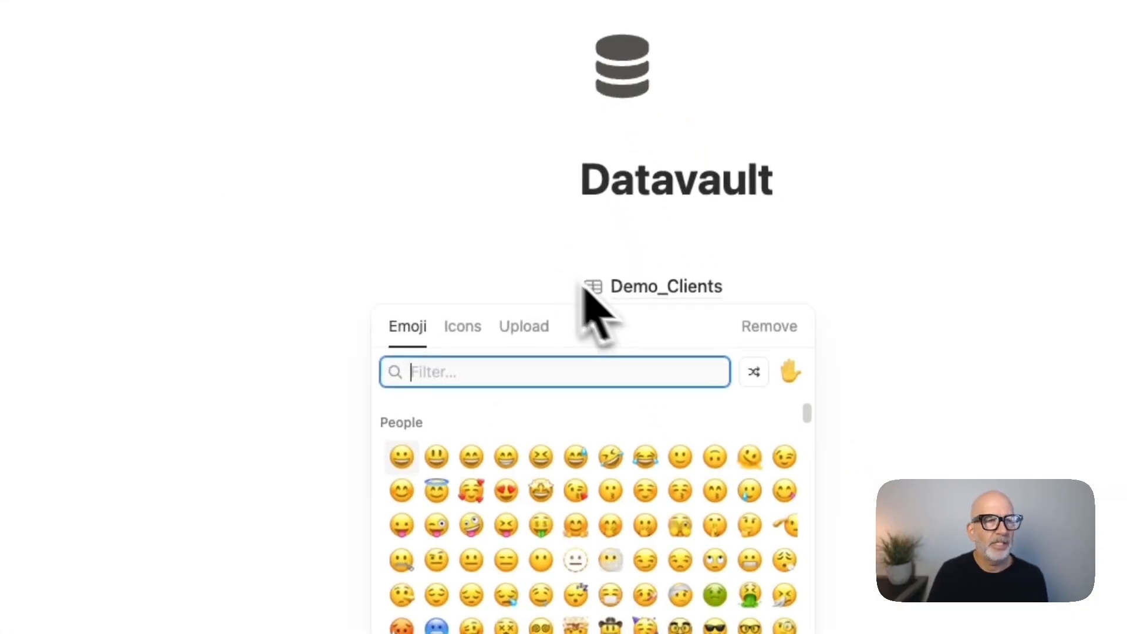
click(462, 329)
click(440, 457)
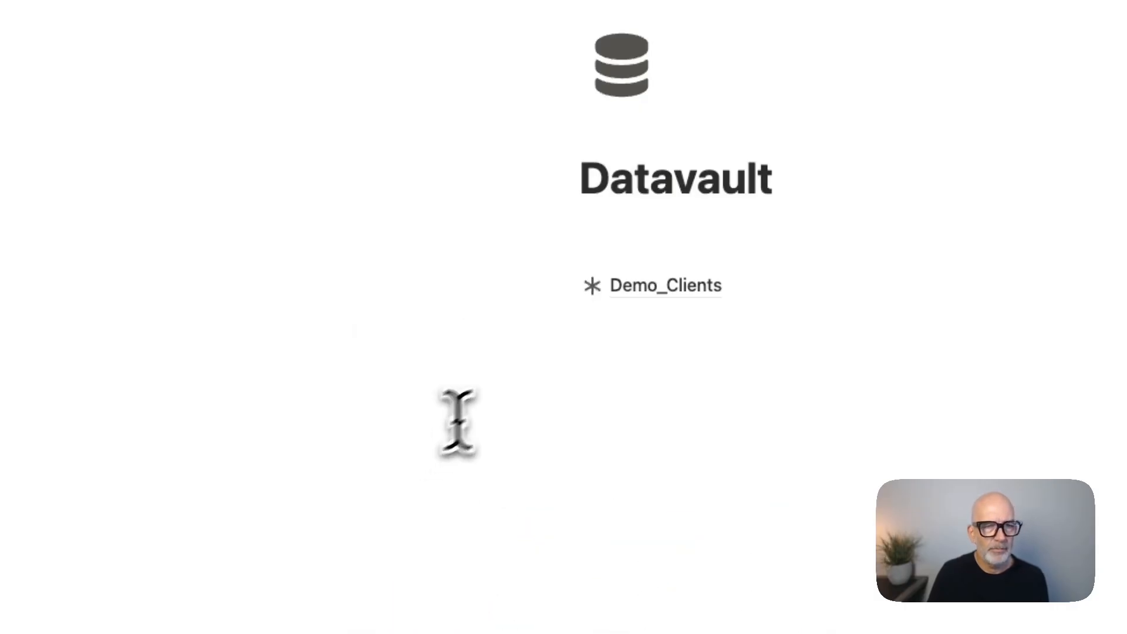
Step: Create a full-page database named Demo_Projects in Datavault and give it the asterisk icon
click(703, 326)
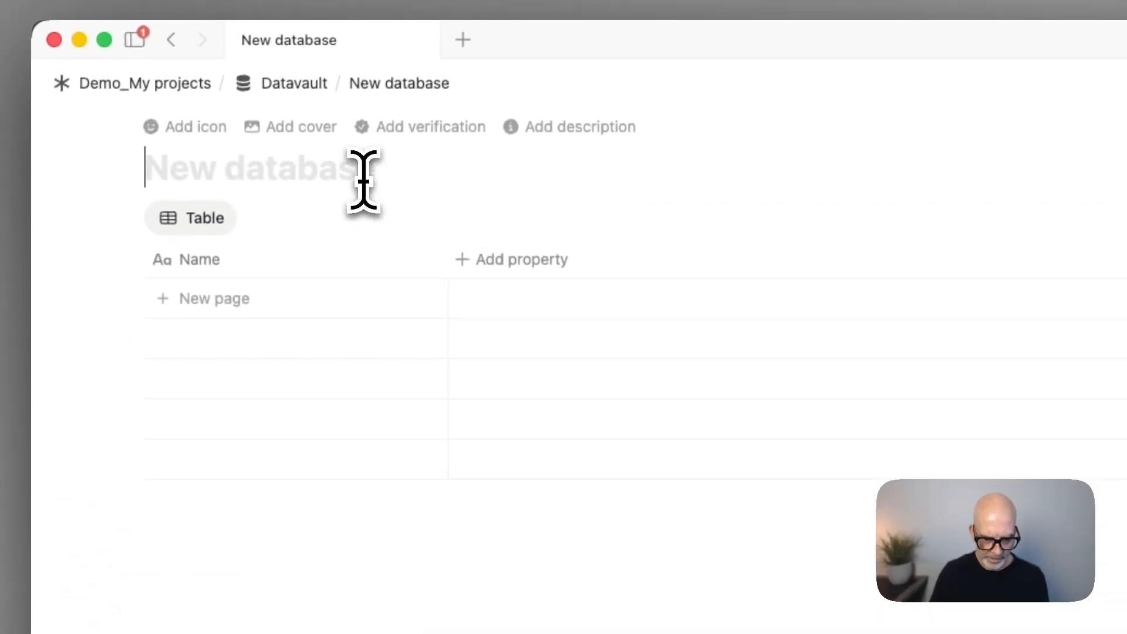
text(Demo_Projects)
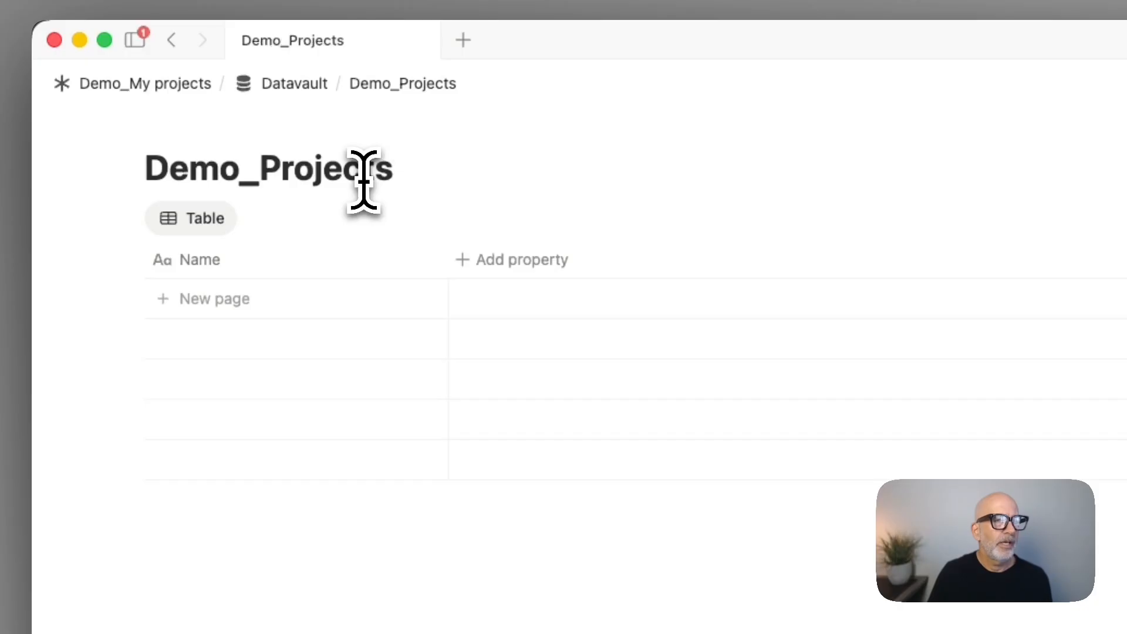
click(194, 126)
click(137, 213)
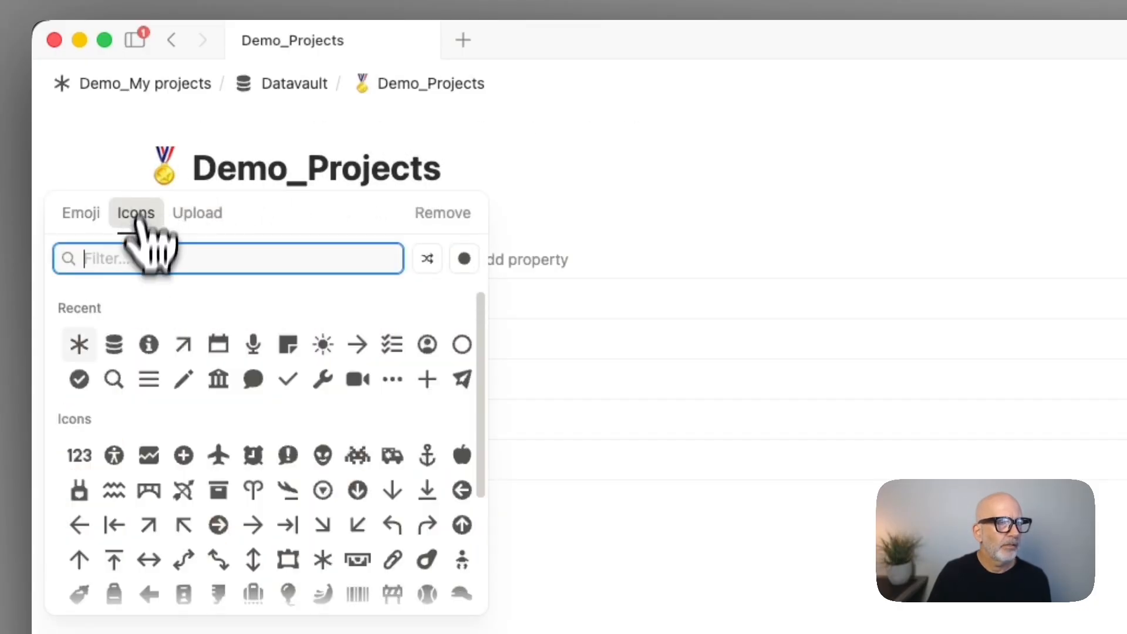
click(78, 344)
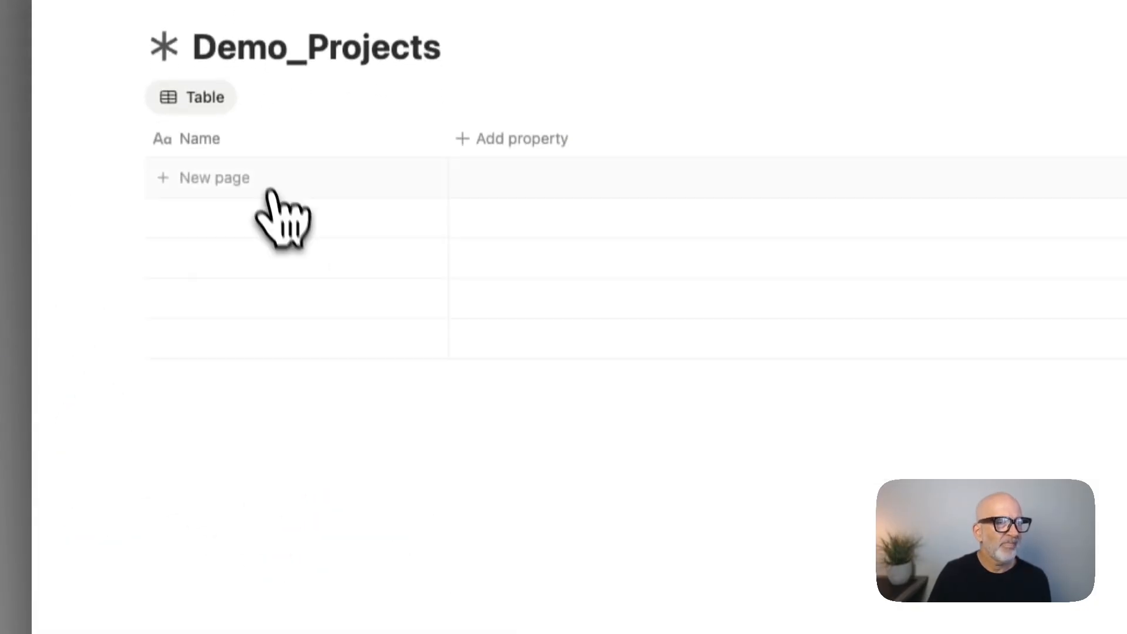
Step: Rename the Name property of the Demo_Projects database as Project name
click(216, 147)
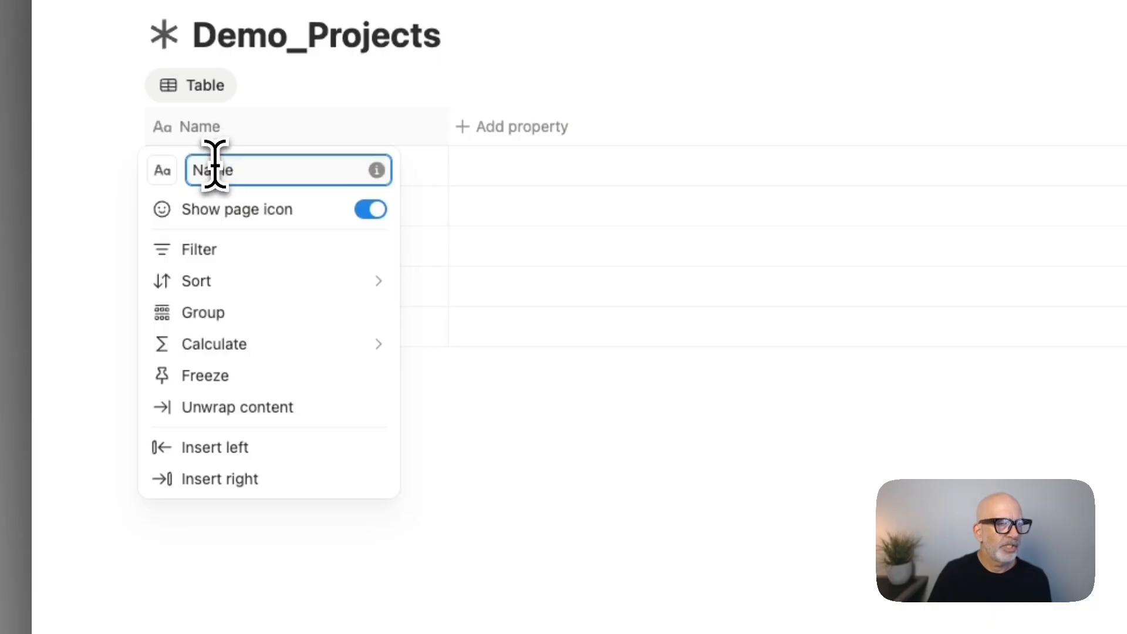
double_click(213, 166)
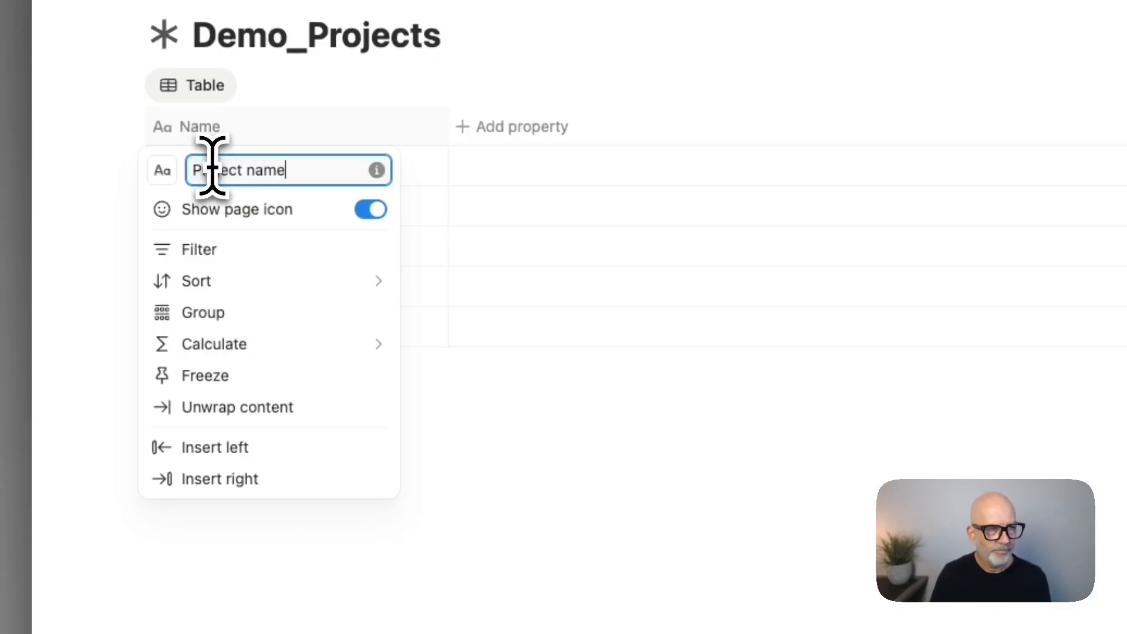
click(558, 504)
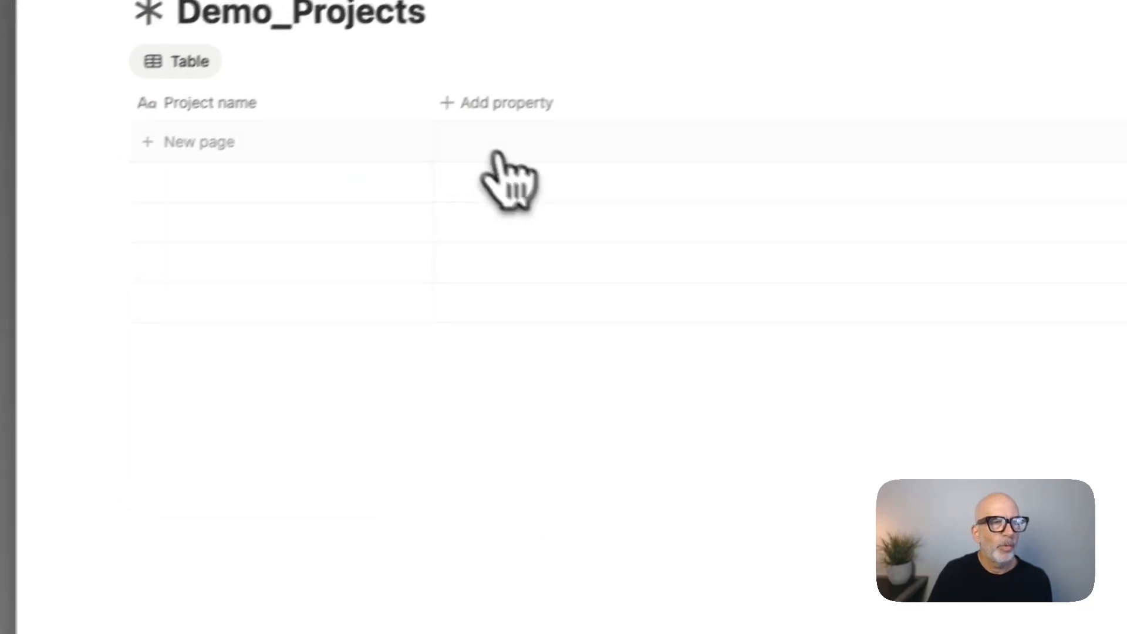
Step: Add a Date property named Added on to the Demo_Projects database
click(505, 100)
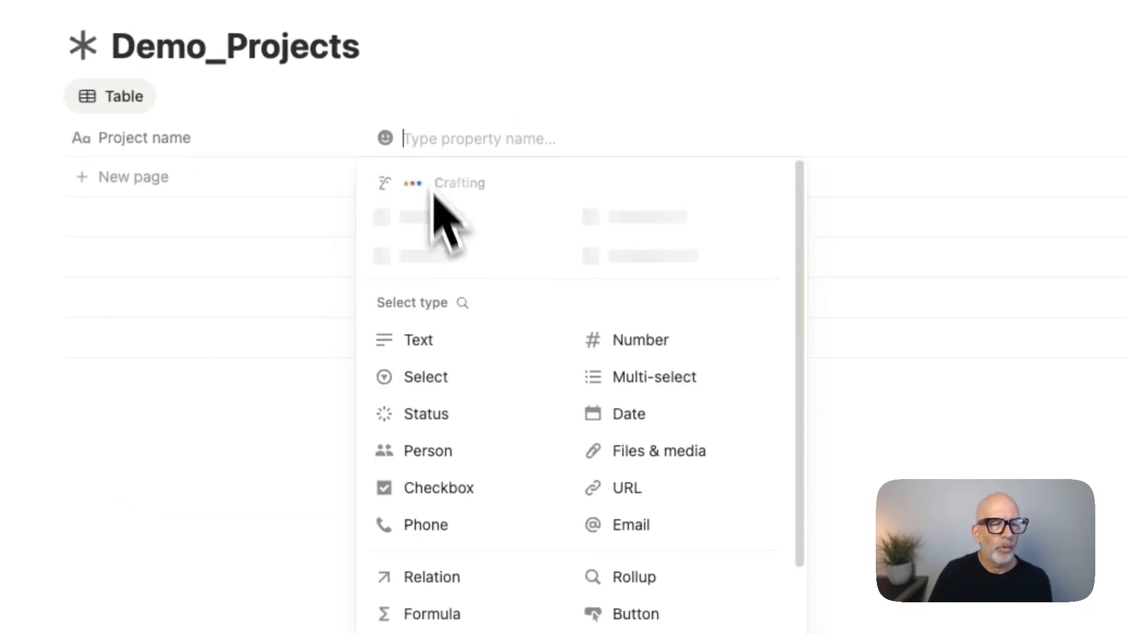
click(584, 420)
click(446, 141)
double_click(431, 182)
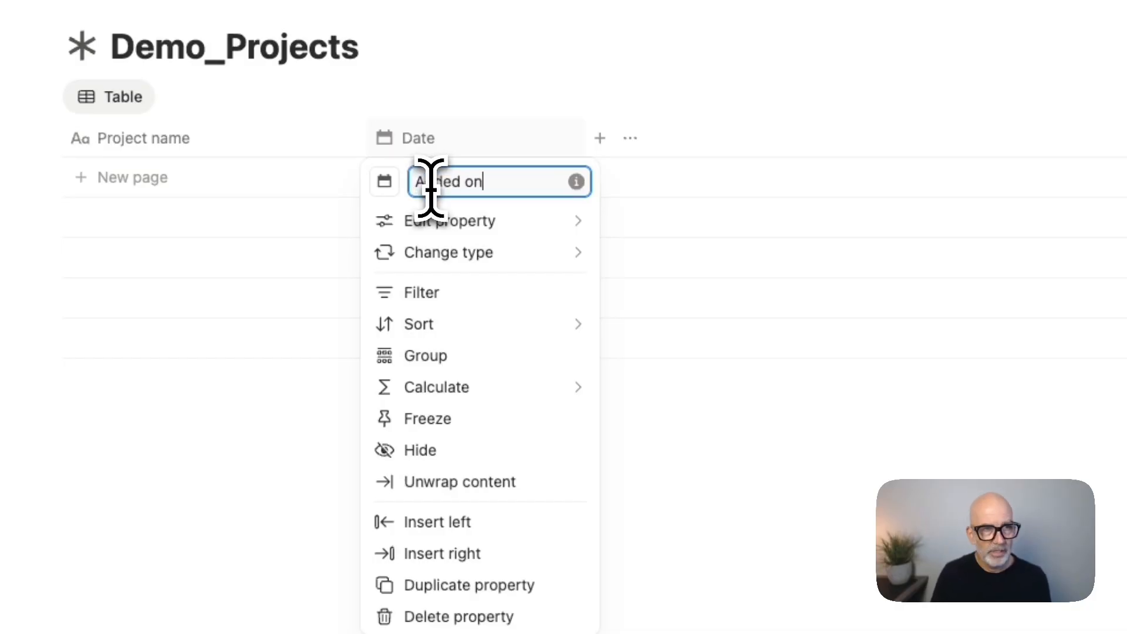
click(693, 499)
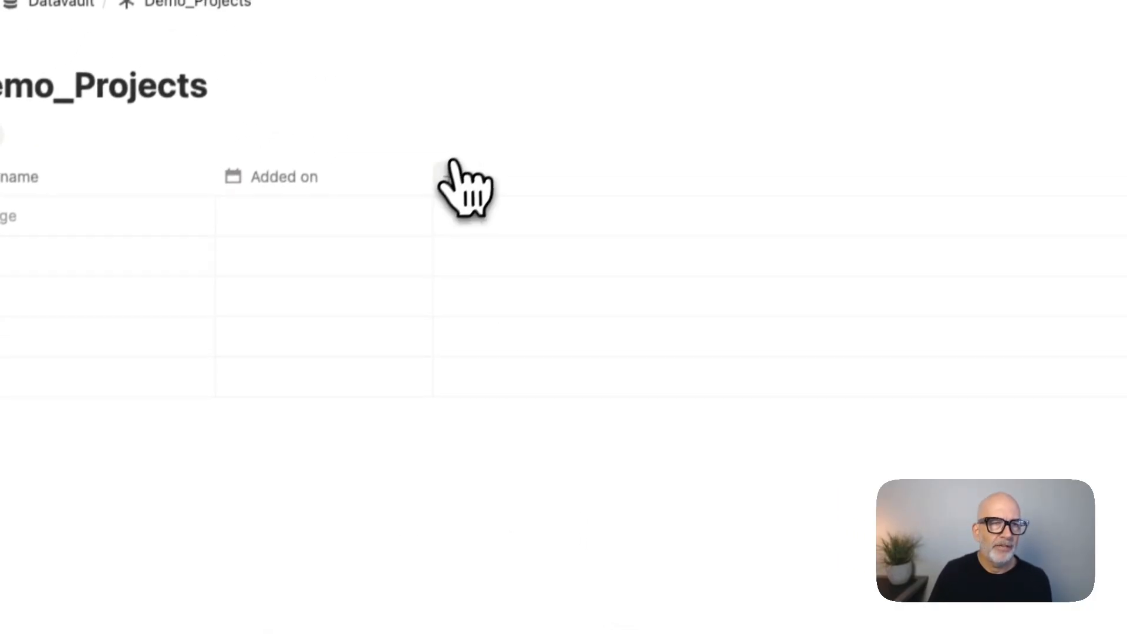
Step: Add a second Date property after Added on and name it Timeline
click(601, 140)
click(681, 468)
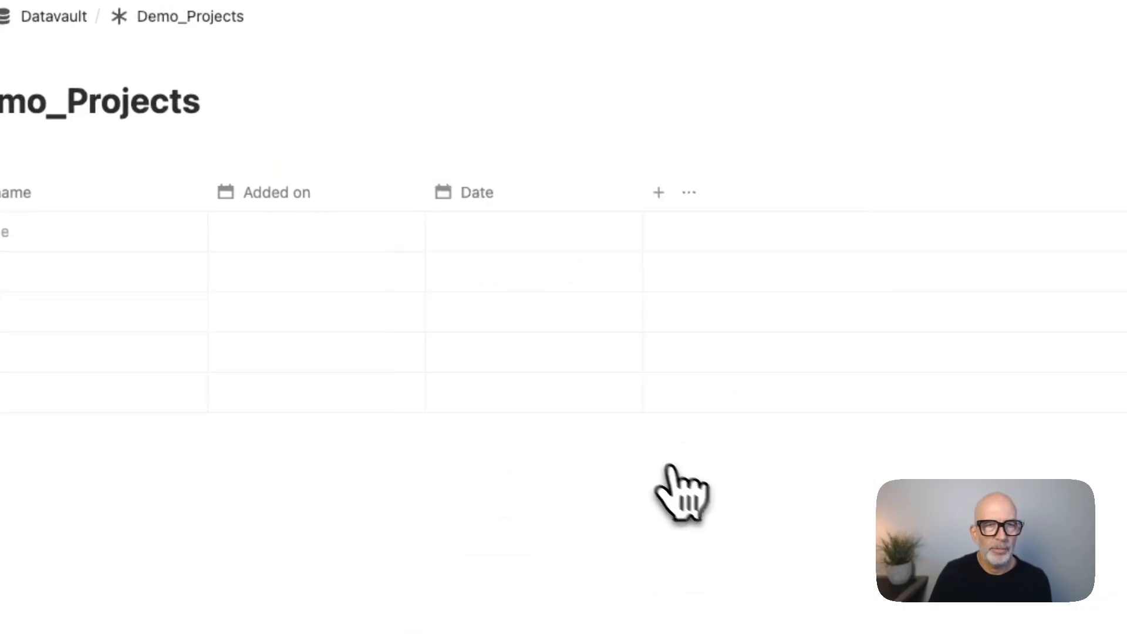
click(505, 197)
double_click(480, 236)
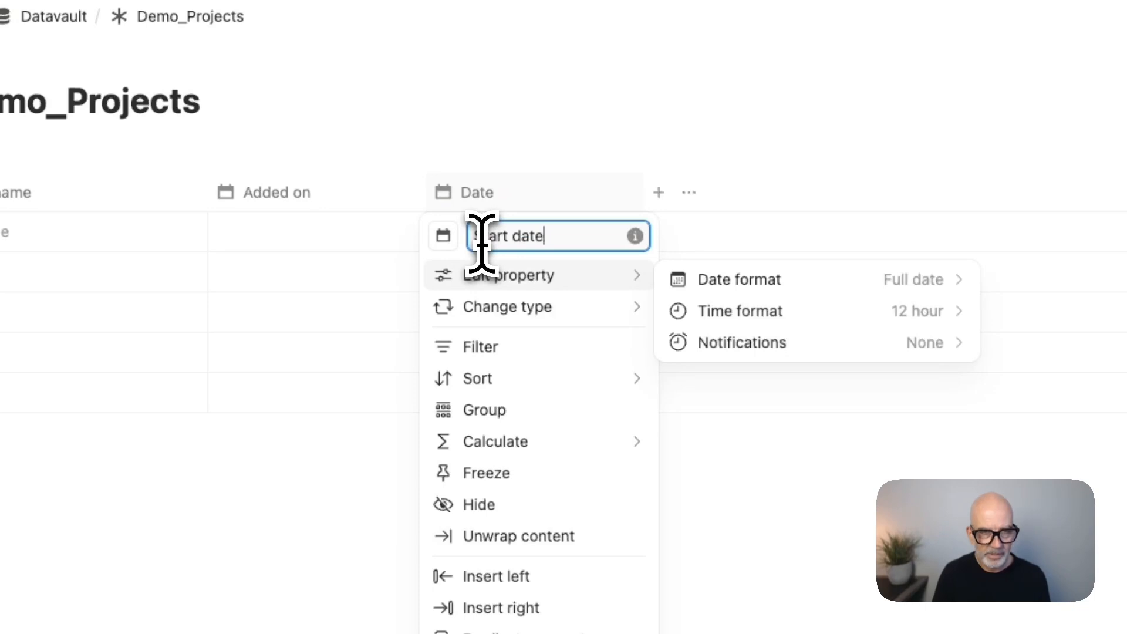
key(Return)
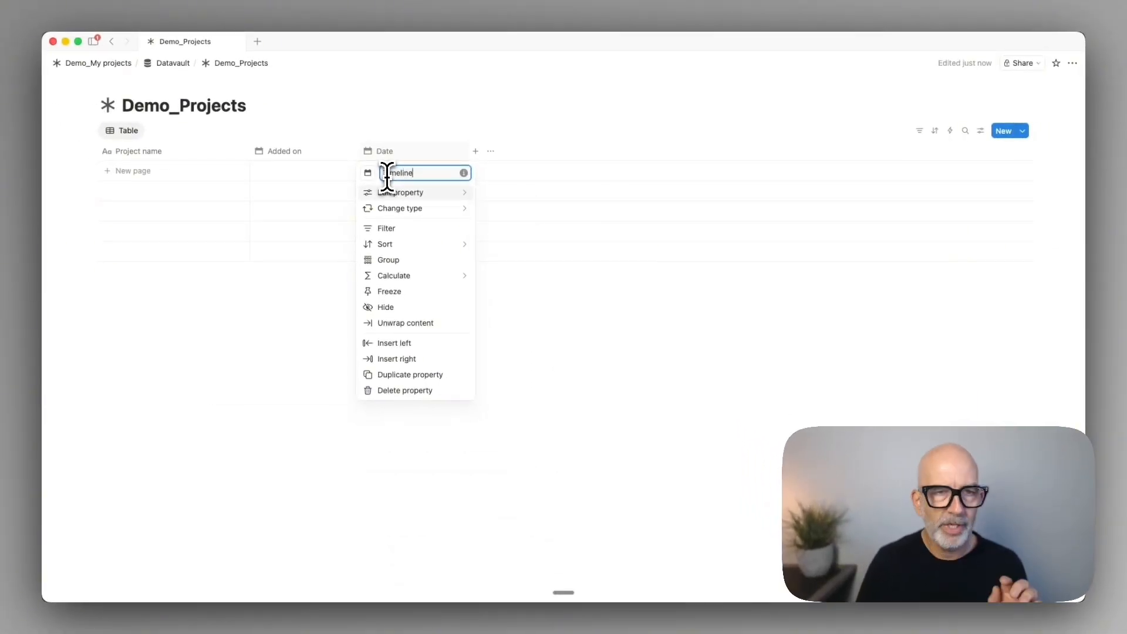
click(510, 285)
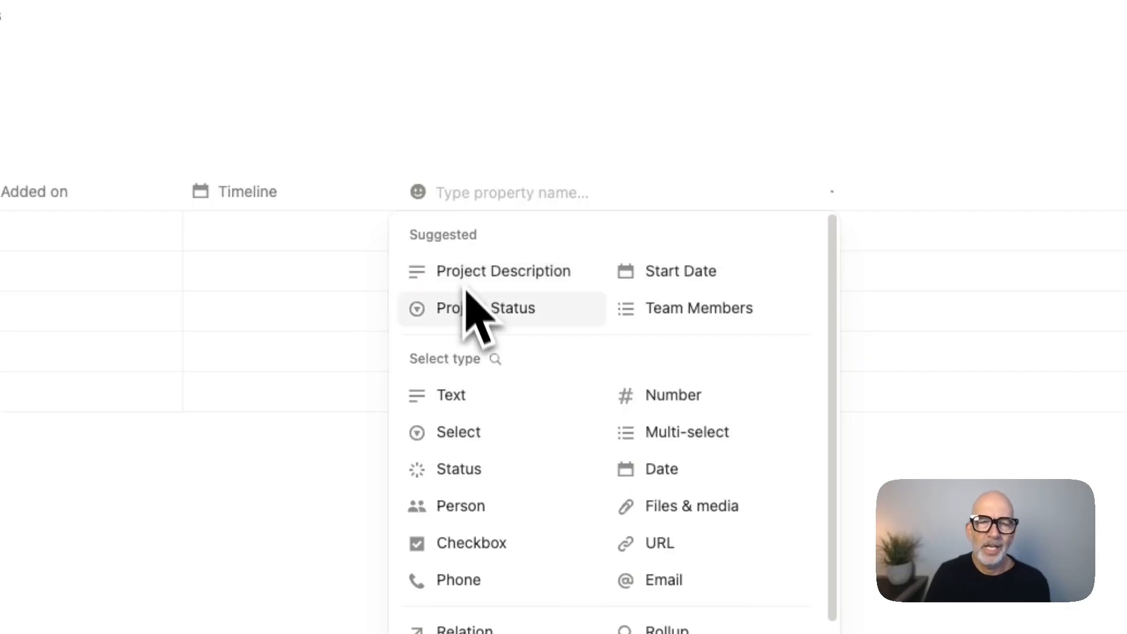
Step: Add a Select property named Type after the Timeline property
click(468, 440)
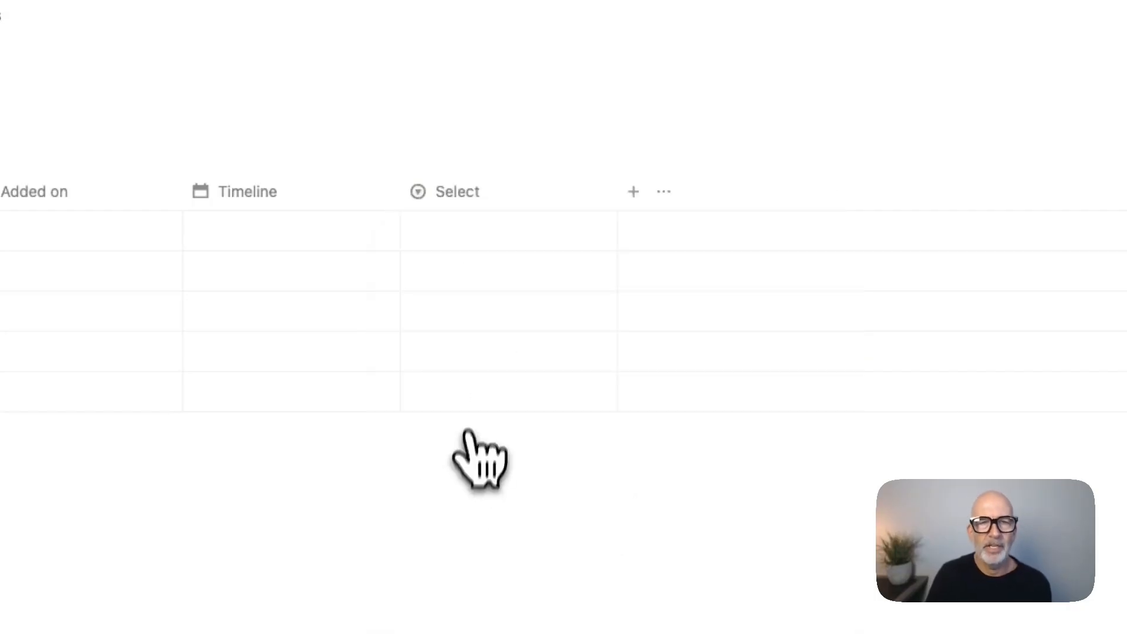
click(452, 199)
double_click(465, 237)
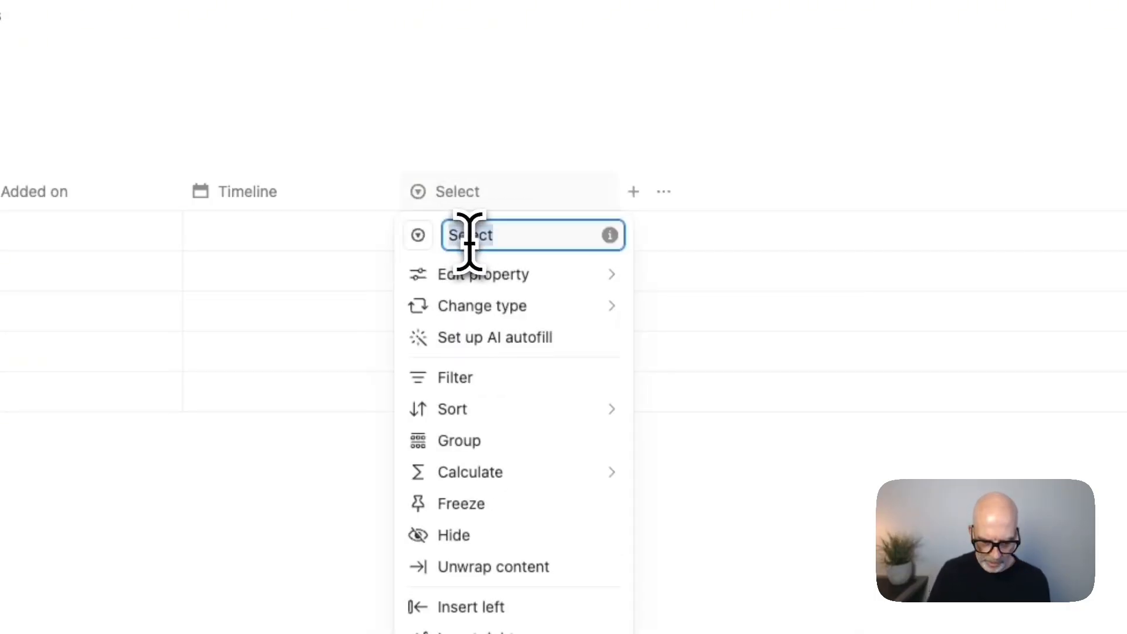
text(Type)
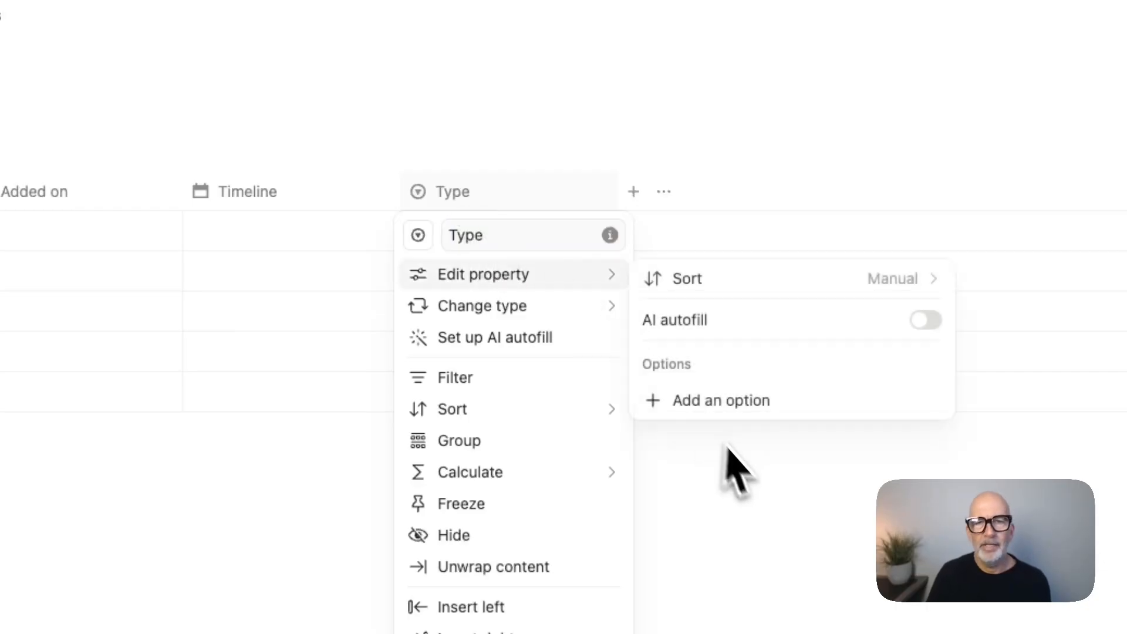
click(725, 460)
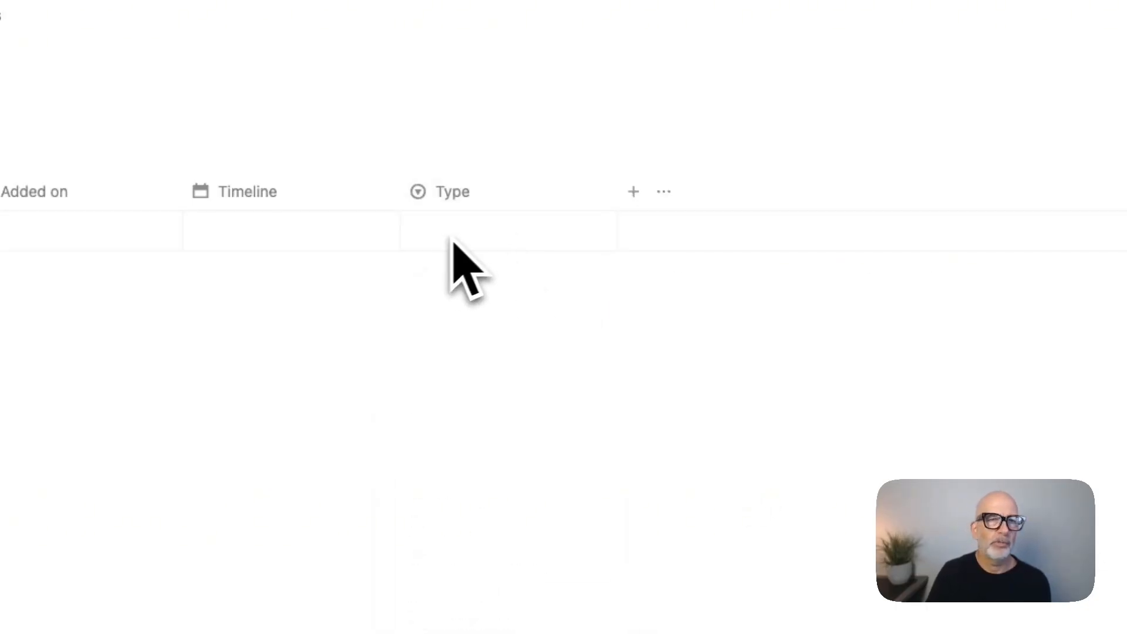
Step: Create the options Brand, Marketing, Sales and Advertising for the Type property
click(455, 197)
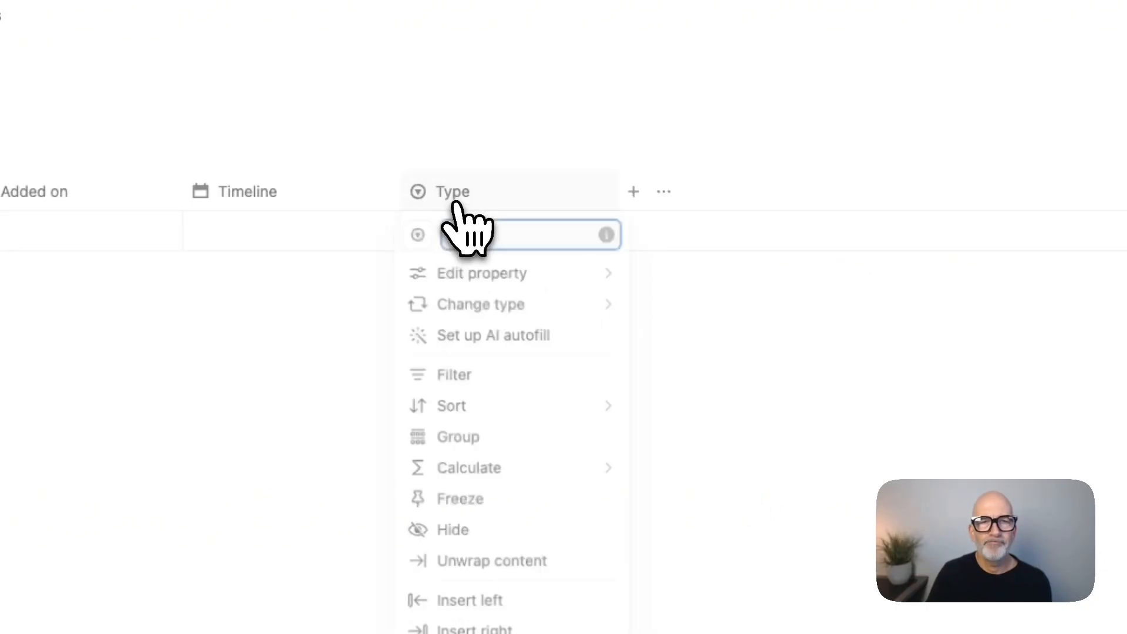
mouse_move(490, 303)
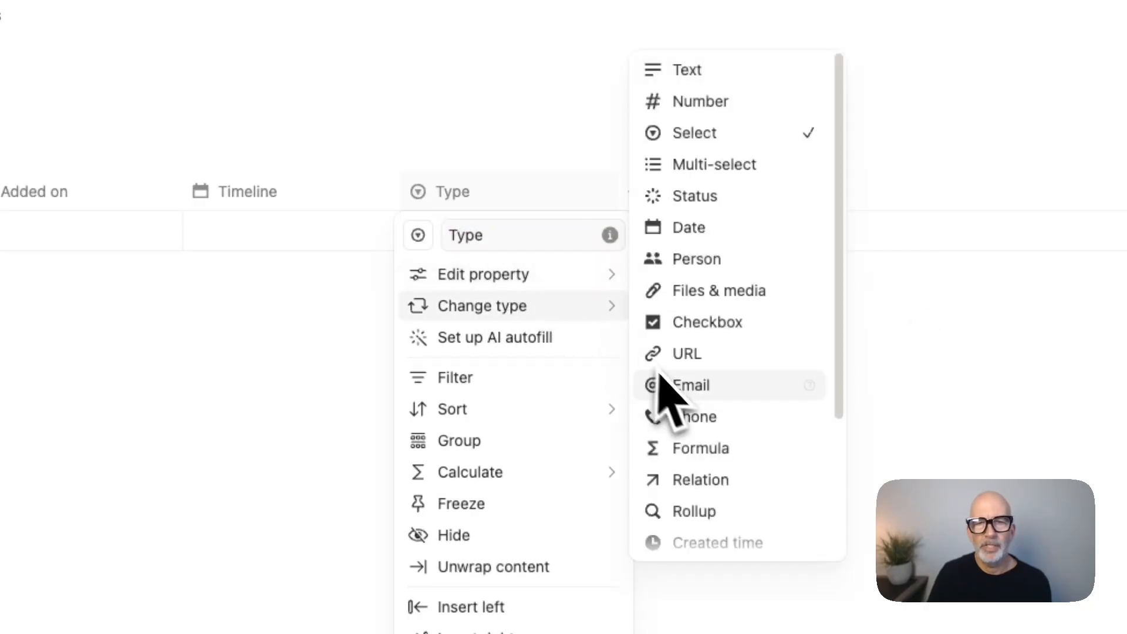
mouse_move(584, 282)
click(719, 400)
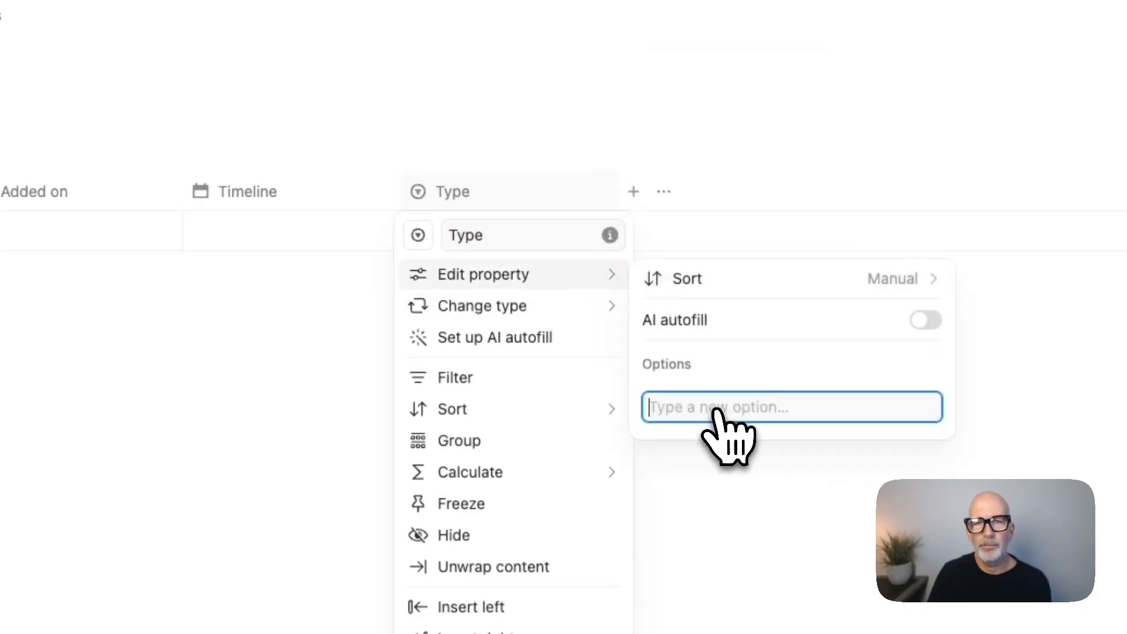
text(Brand)
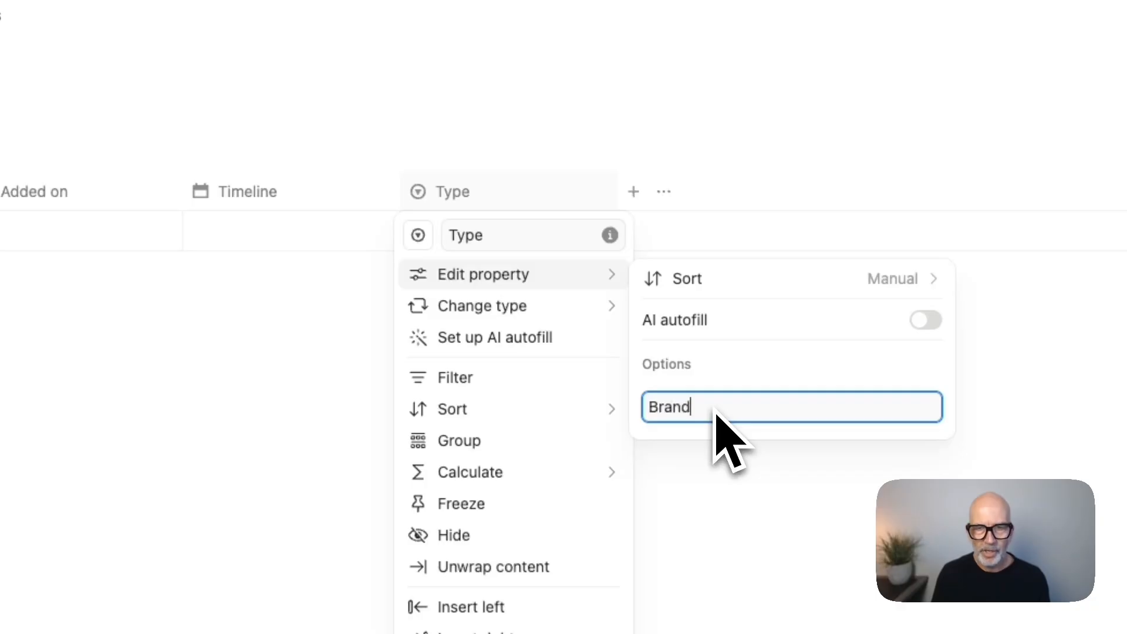
key(Return)
text(MArketing)
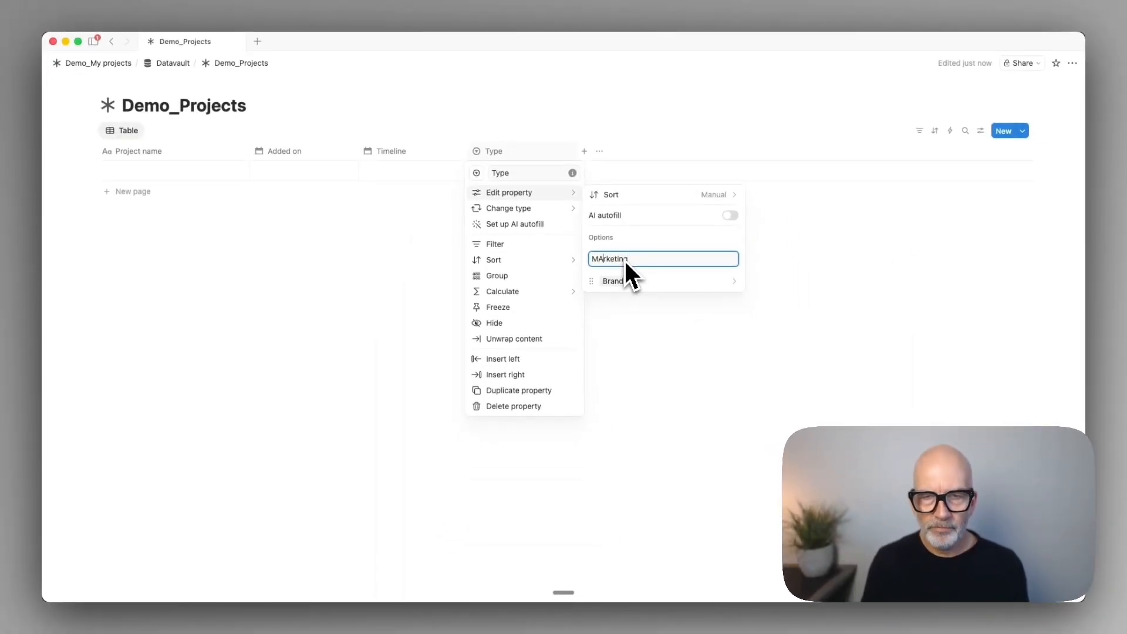
key(Return)
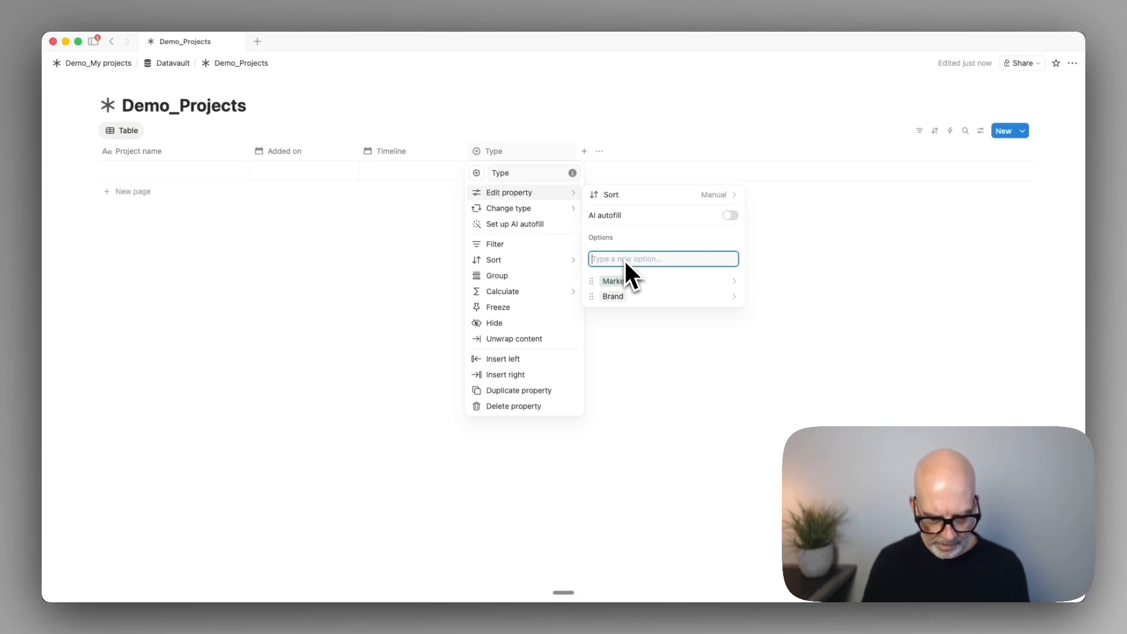
text(Sales)
key(Return)
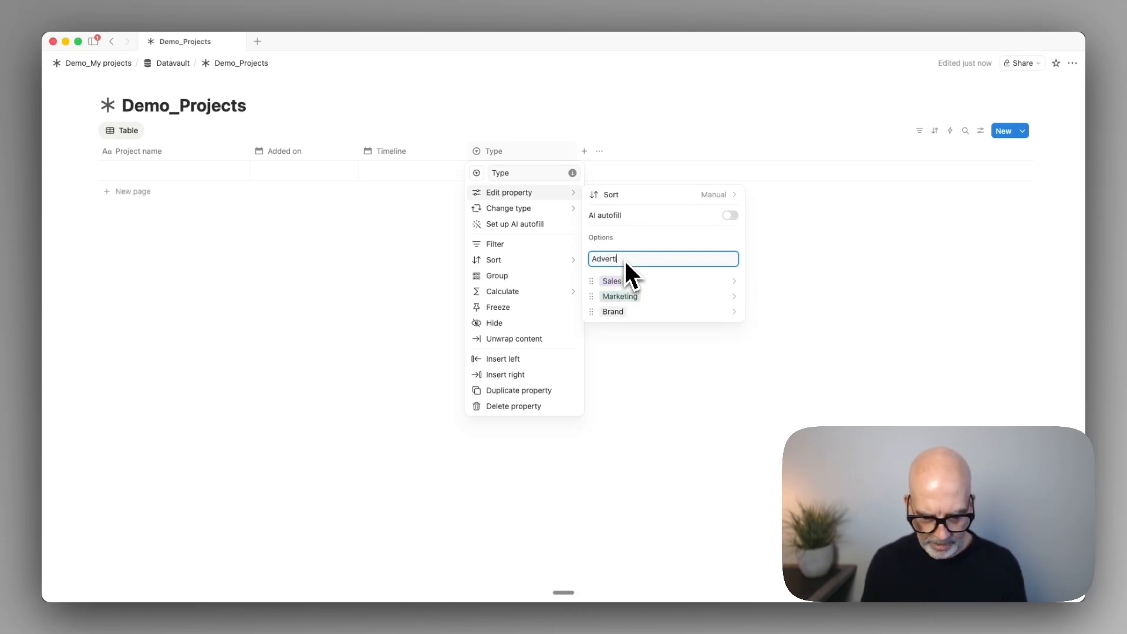
text(Advertising)
key(Return)
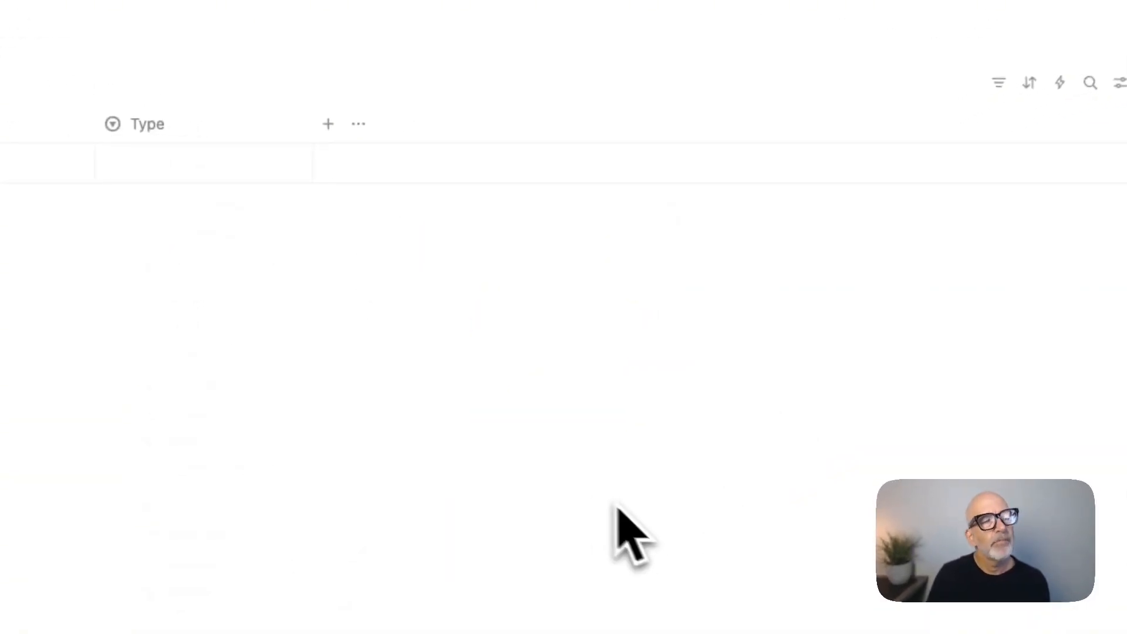
Step: Add a Select property named Status after the Type property
click(327, 125)
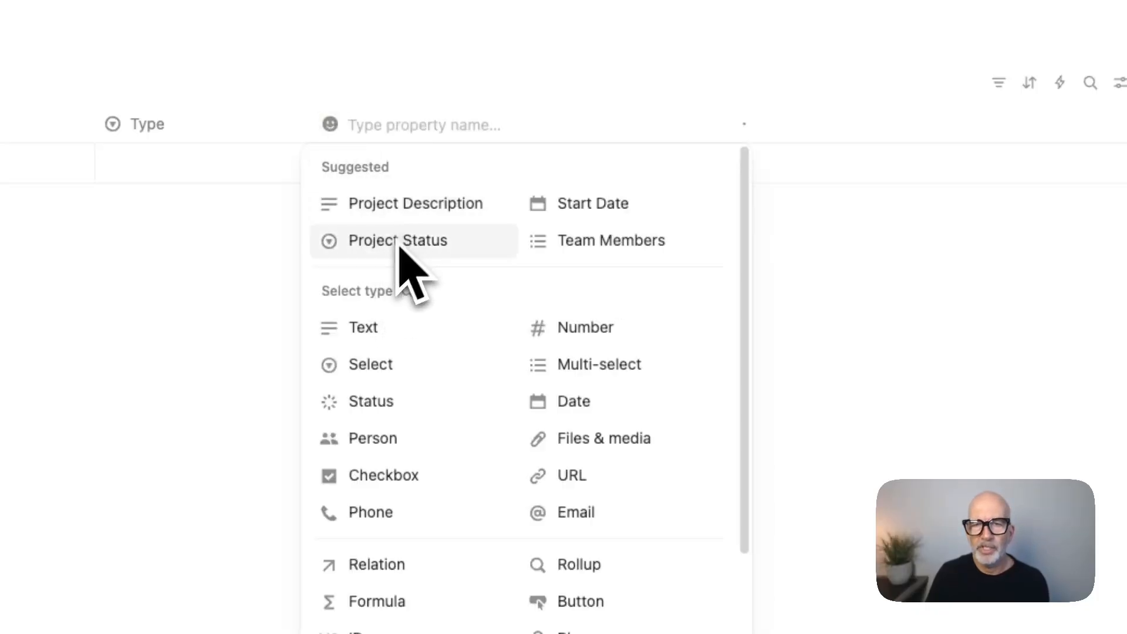
click(361, 373)
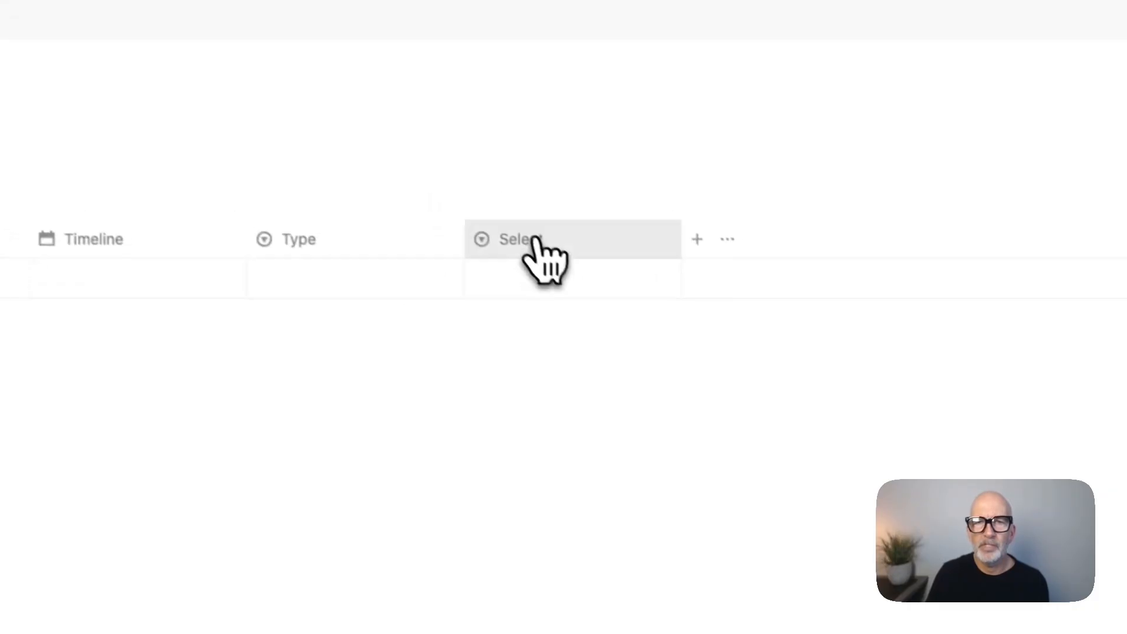
click(536, 239)
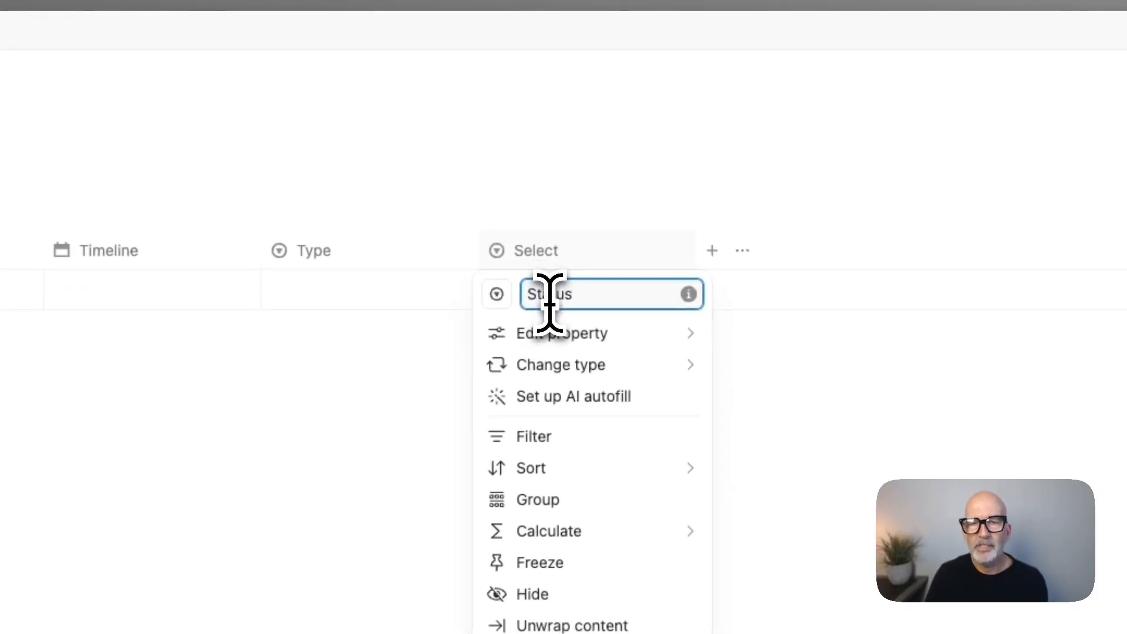
text(Status)
Step: Create the options Pending, Active, Archived and Stalled for the Status property of Demo_Projects
mouse_move(600, 349)
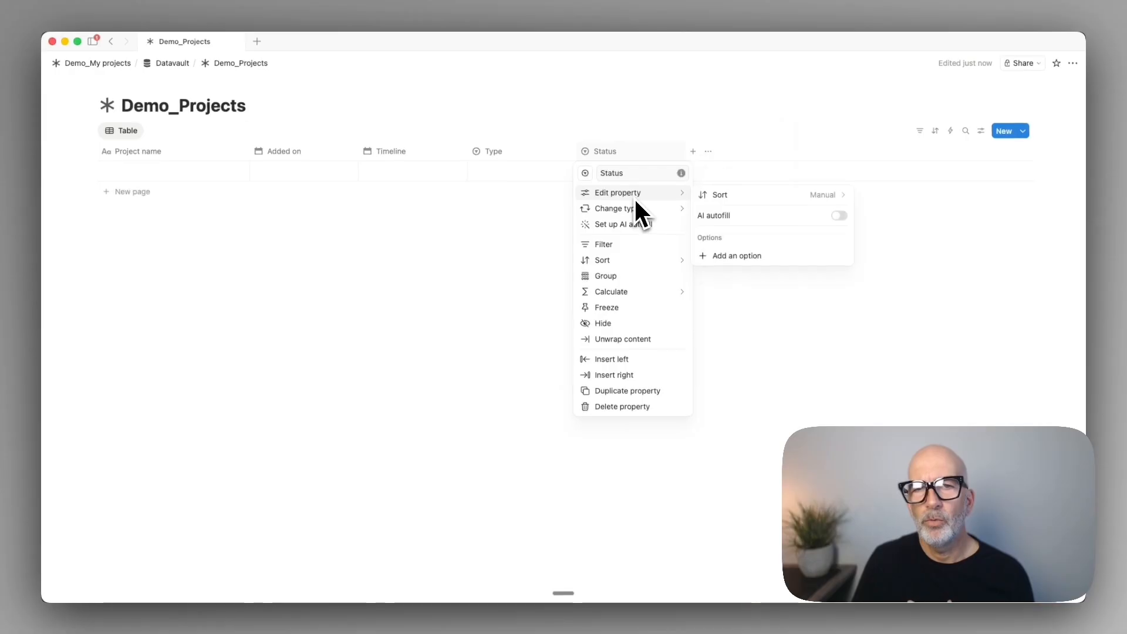
click(735, 255)
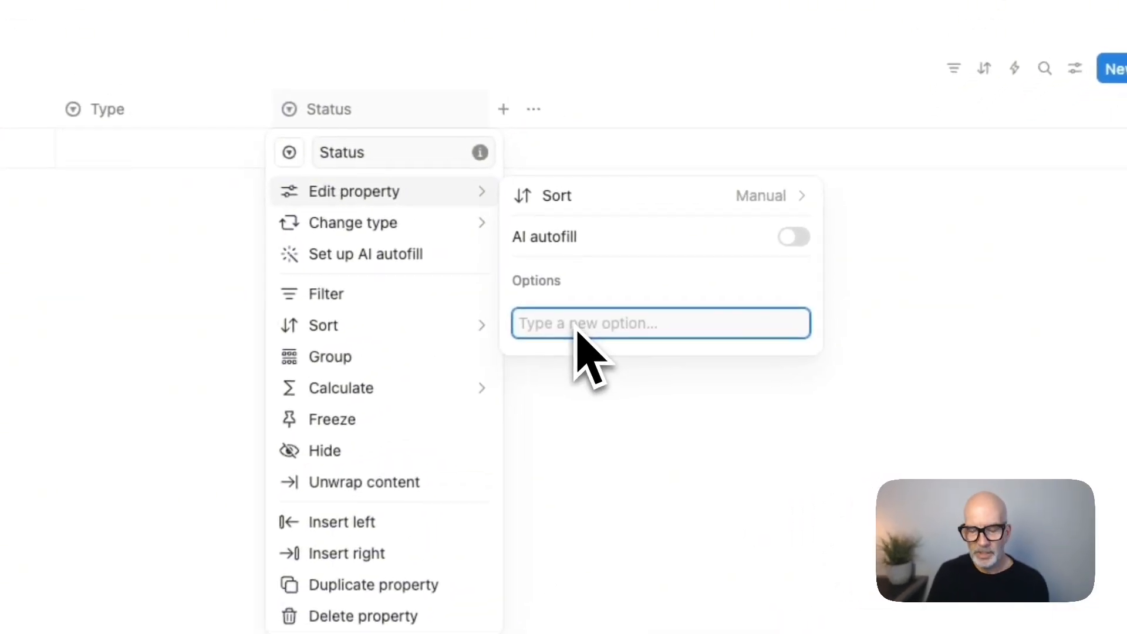
text(Pending)
key(Return)
text(Act)
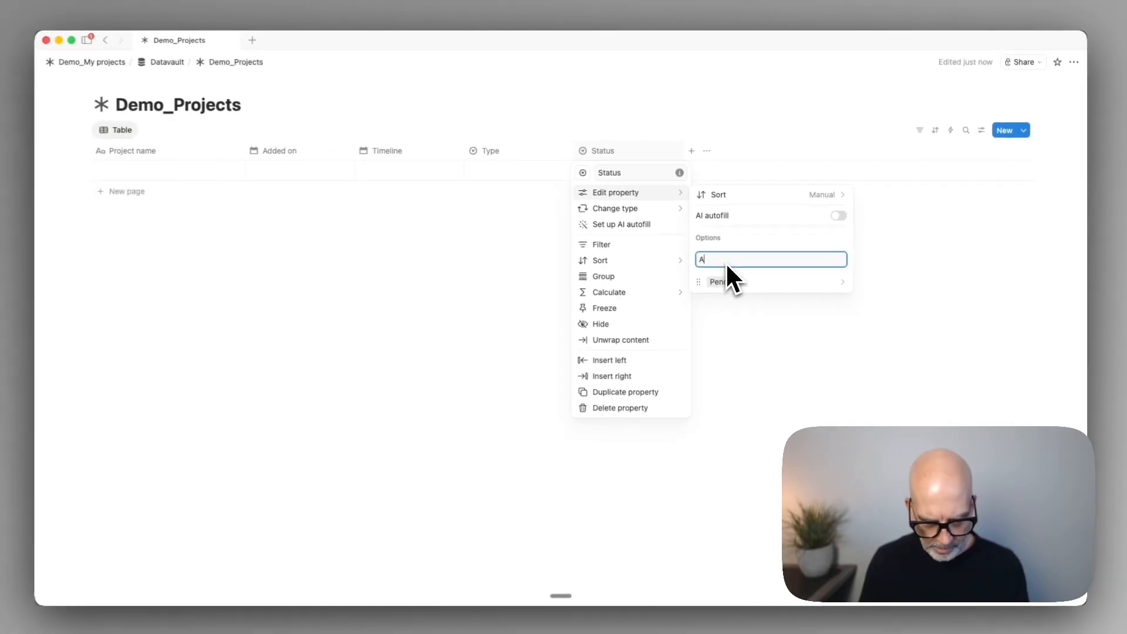
text(ive)
key(Return)
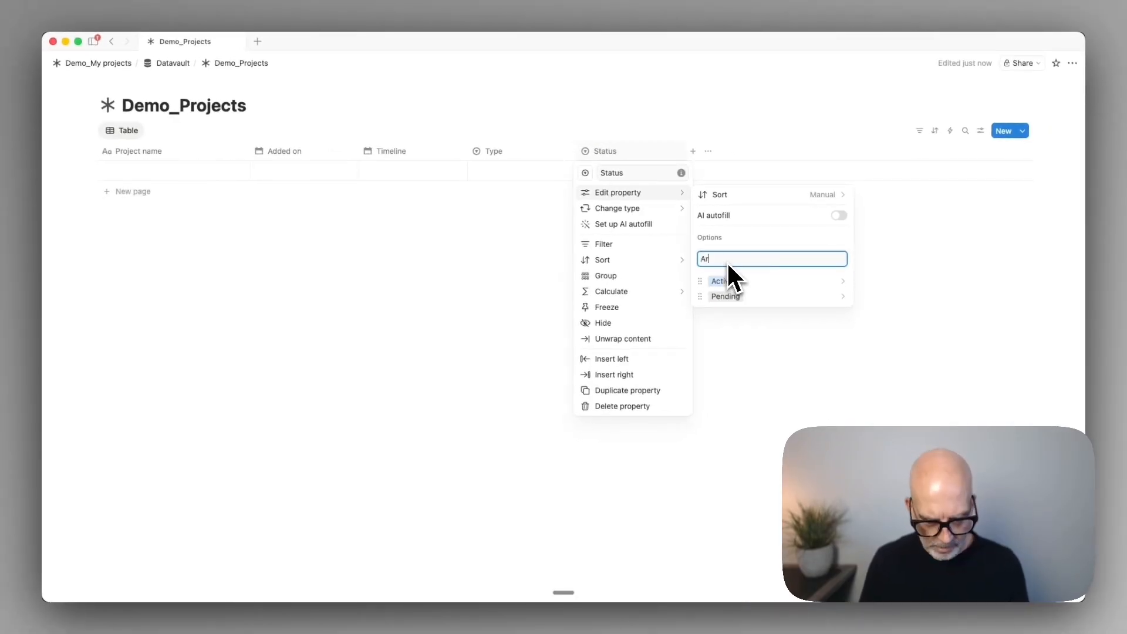
text(Archived)
key(Return)
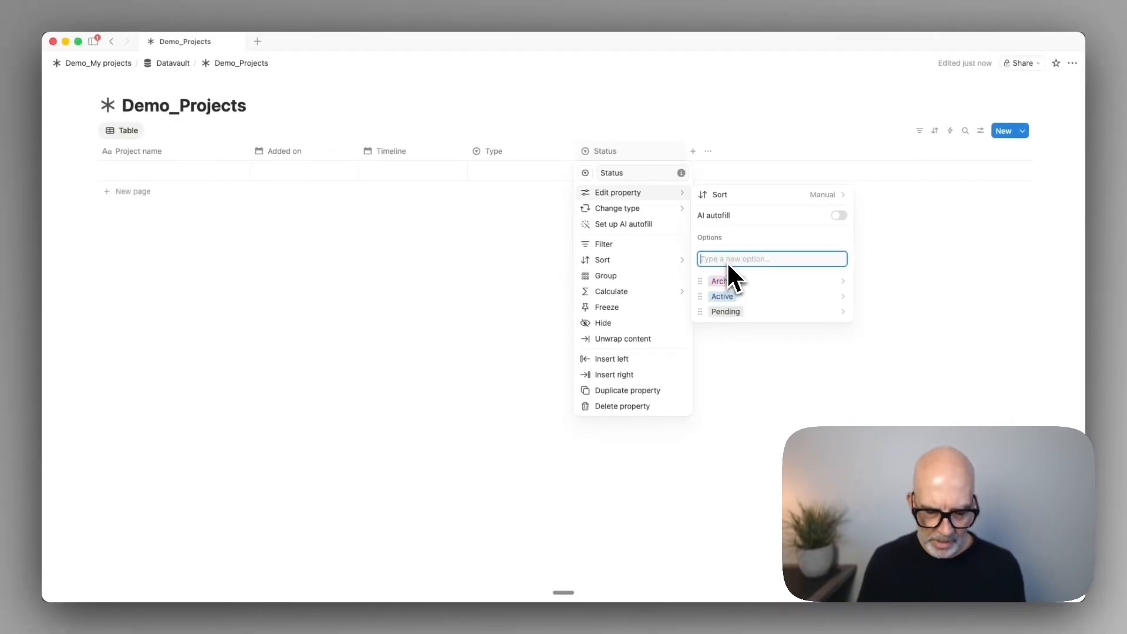
key(Return)
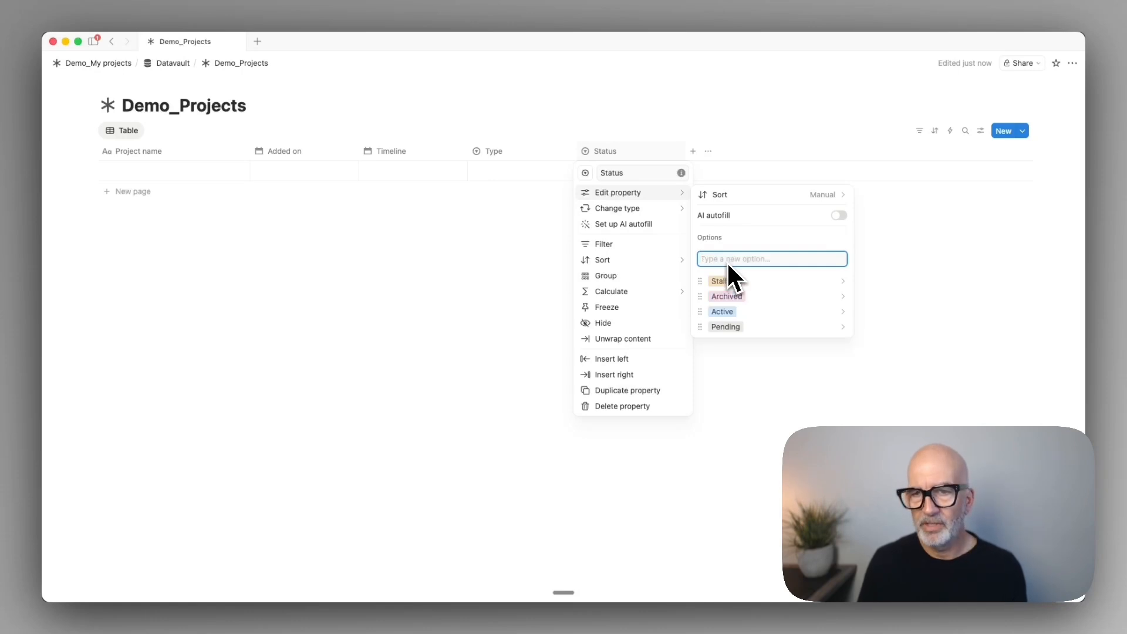
click(751, 361)
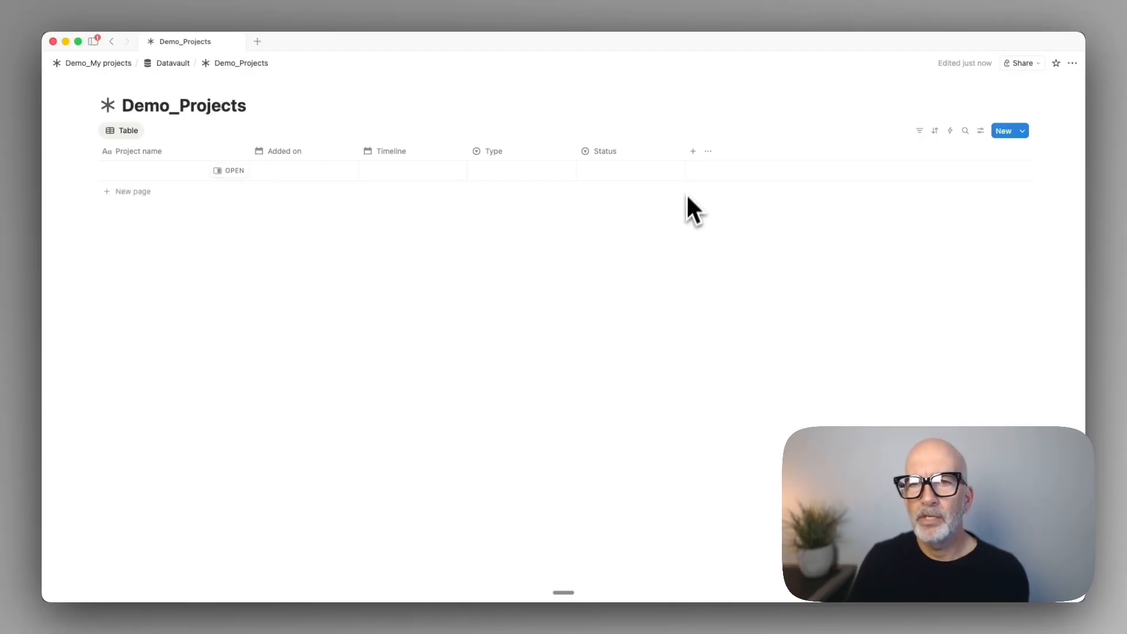
Step: Add a two-way relation property to Demo_Projects linked to Demo_Clients, with no page limit
click(692, 151)
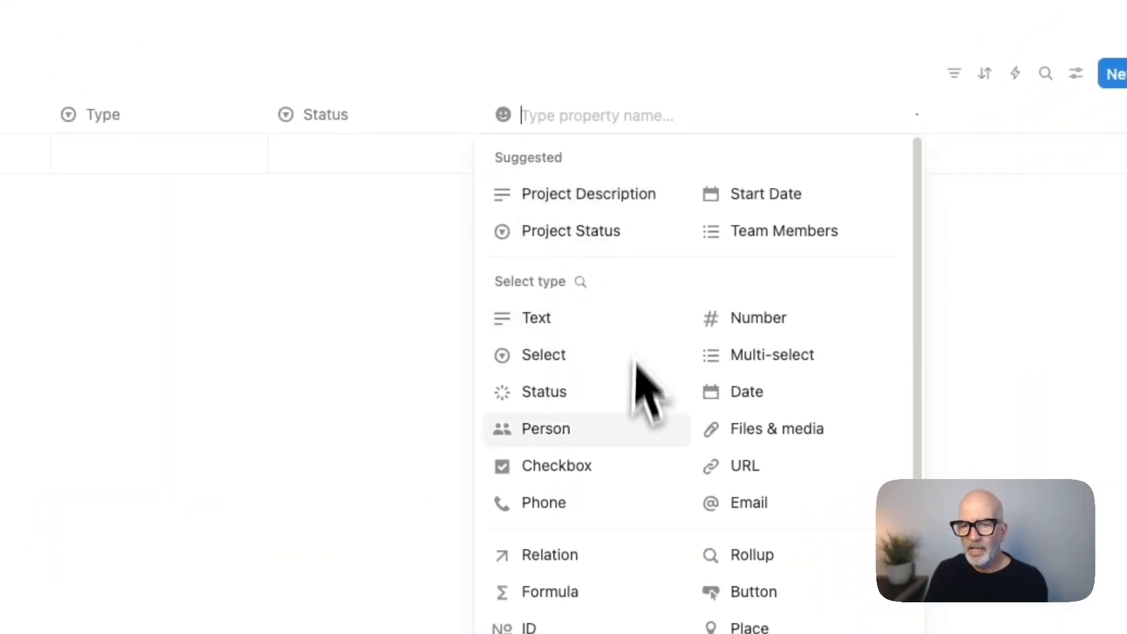
click(552, 557)
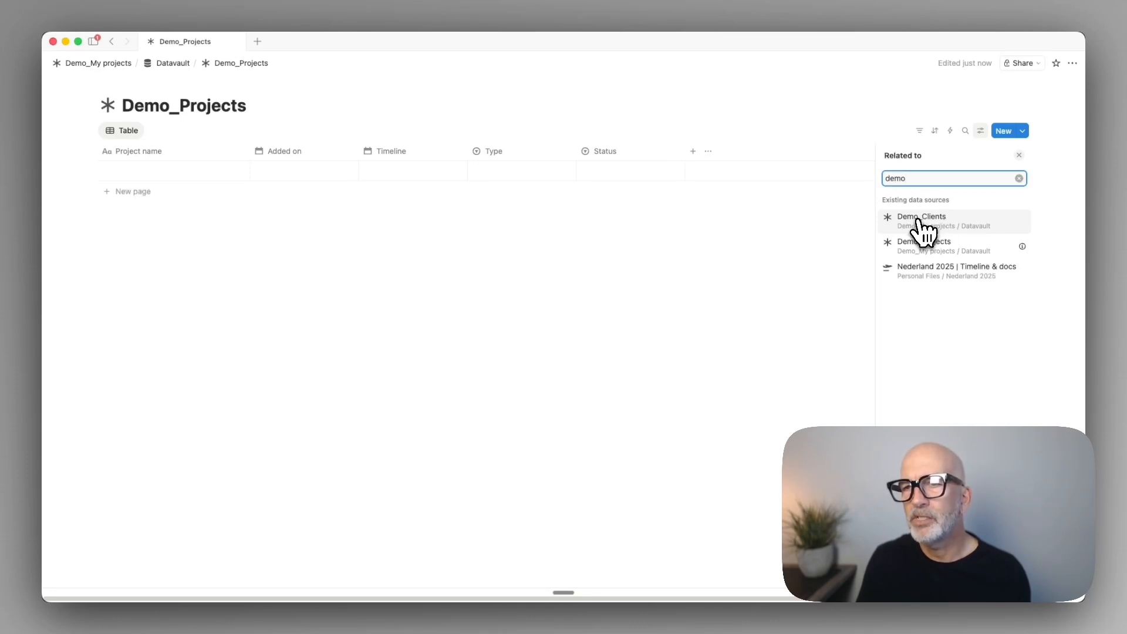
click(922, 226)
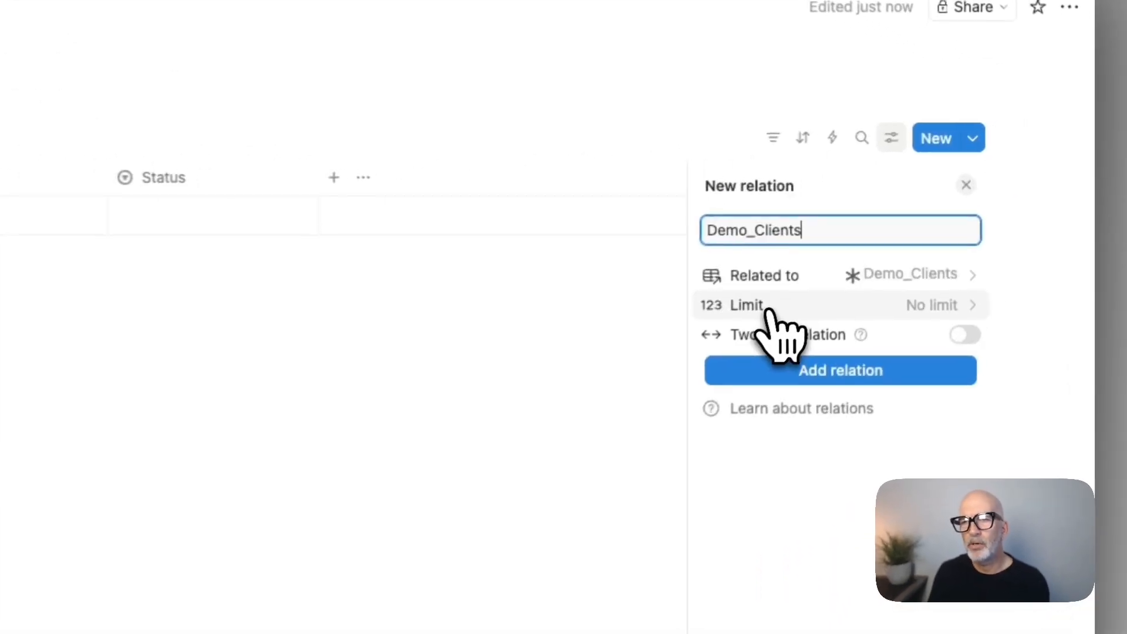
click(802, 311)
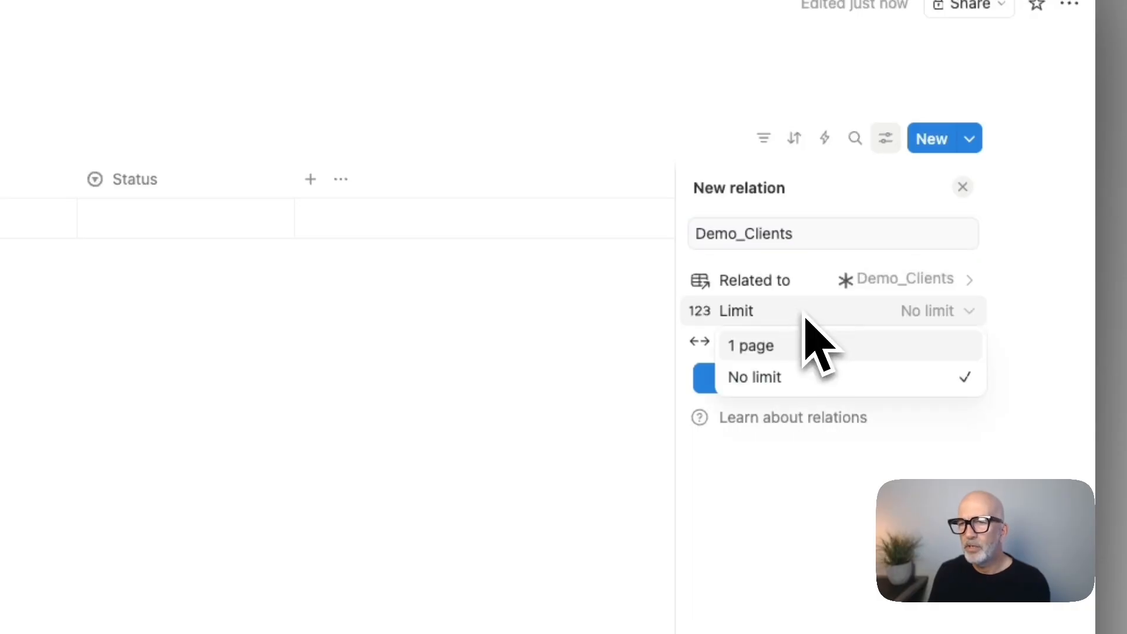
click(761, 376)
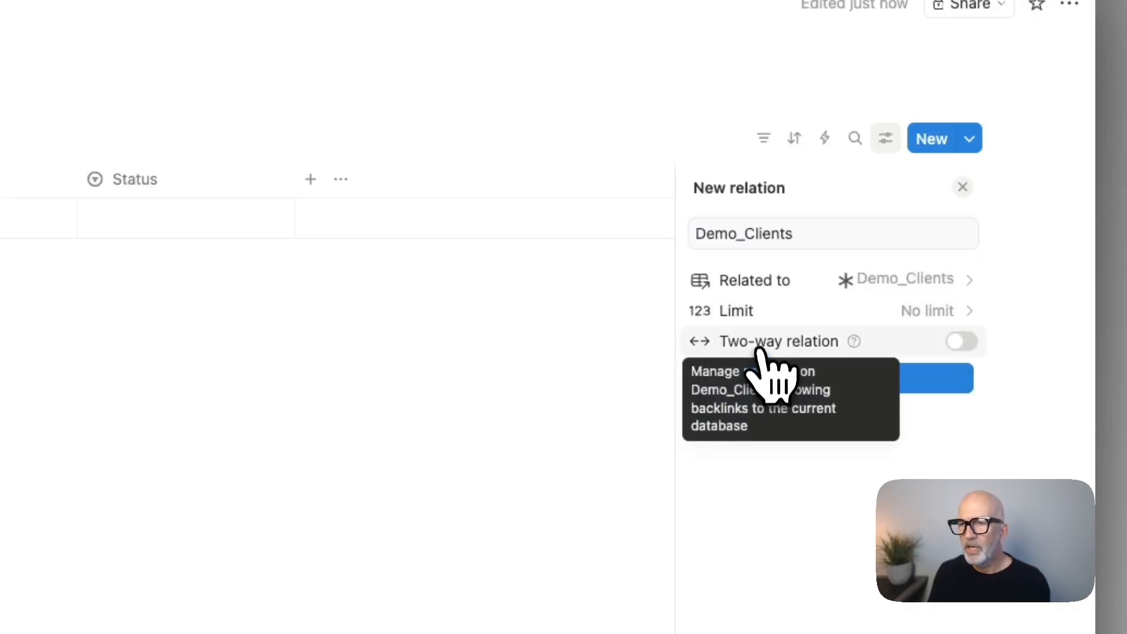
click(961, 342)
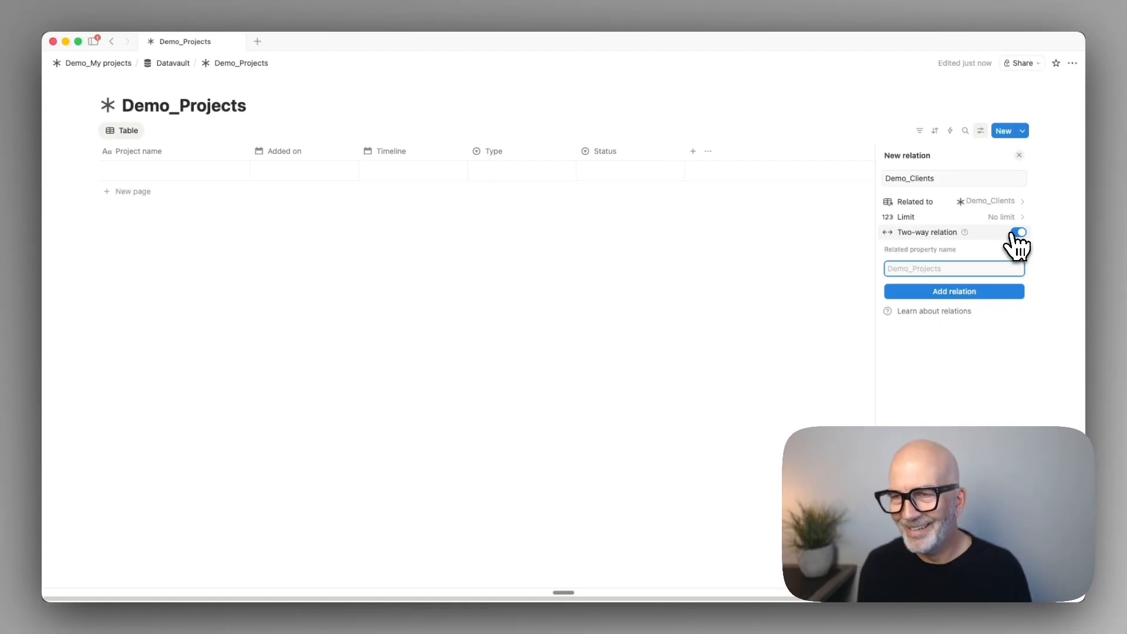
click(931, 291)
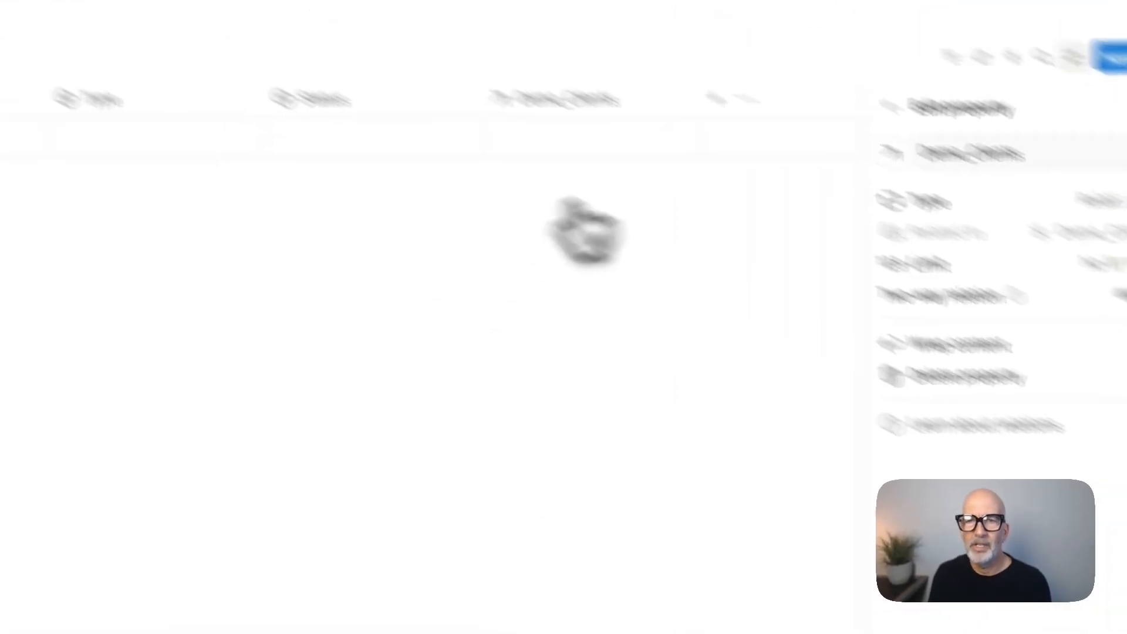
click(793, 239)
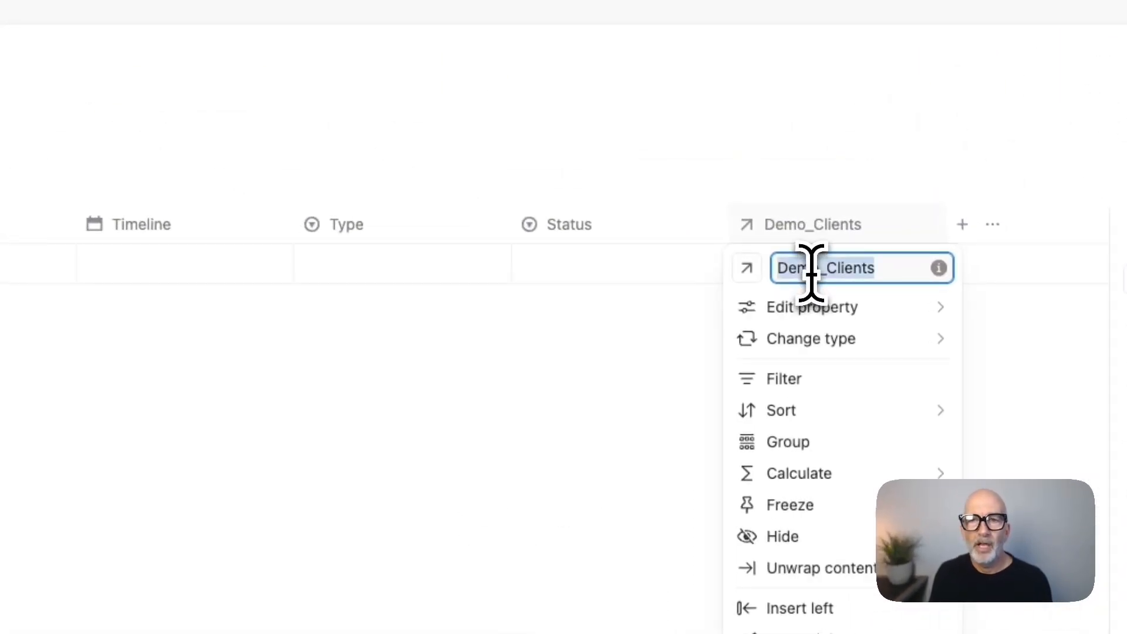
text(Clie)
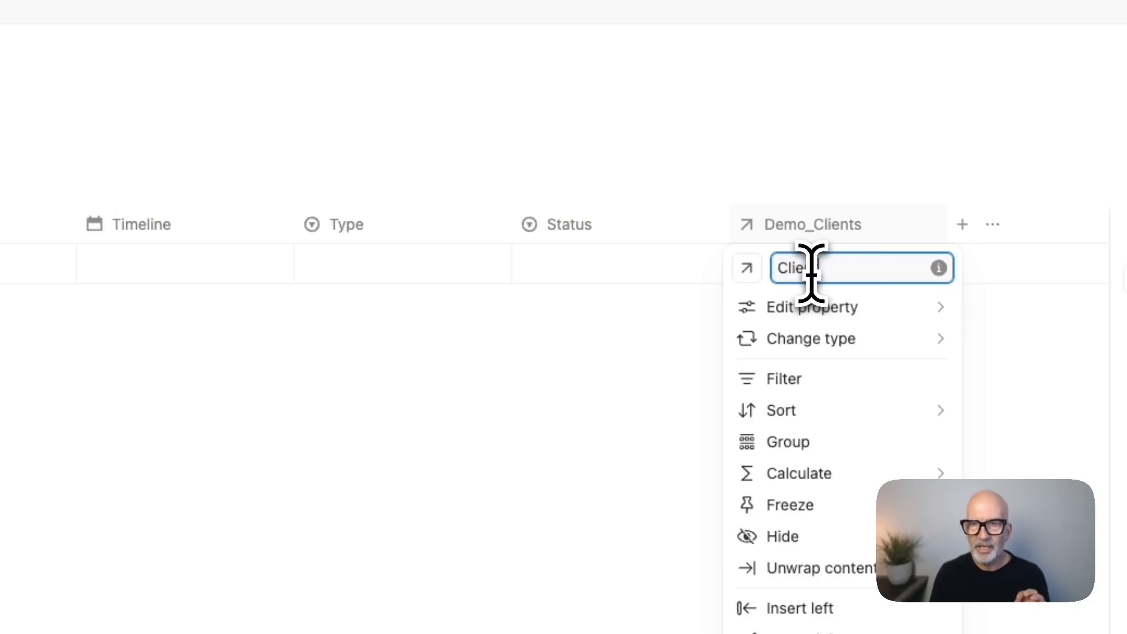
click(654, 405)
Step: Move the Demo_Clients relation column directly after Project name and rename it Client
drag(828, 234, 230, 244)
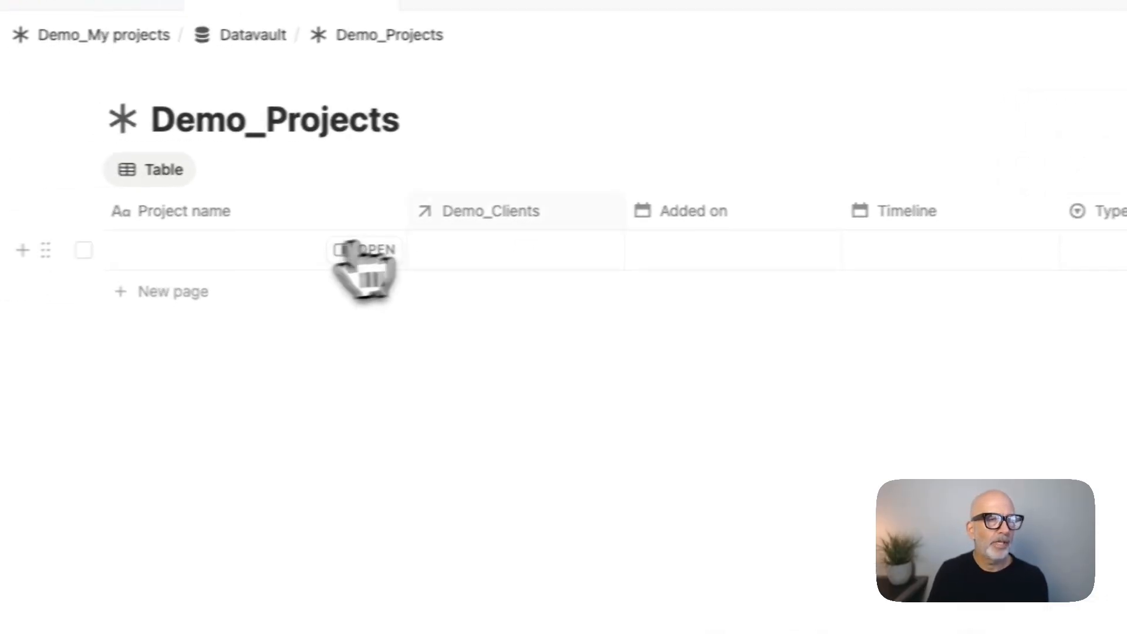
click(506, 222)
double_click(529, 251)
text(Client)
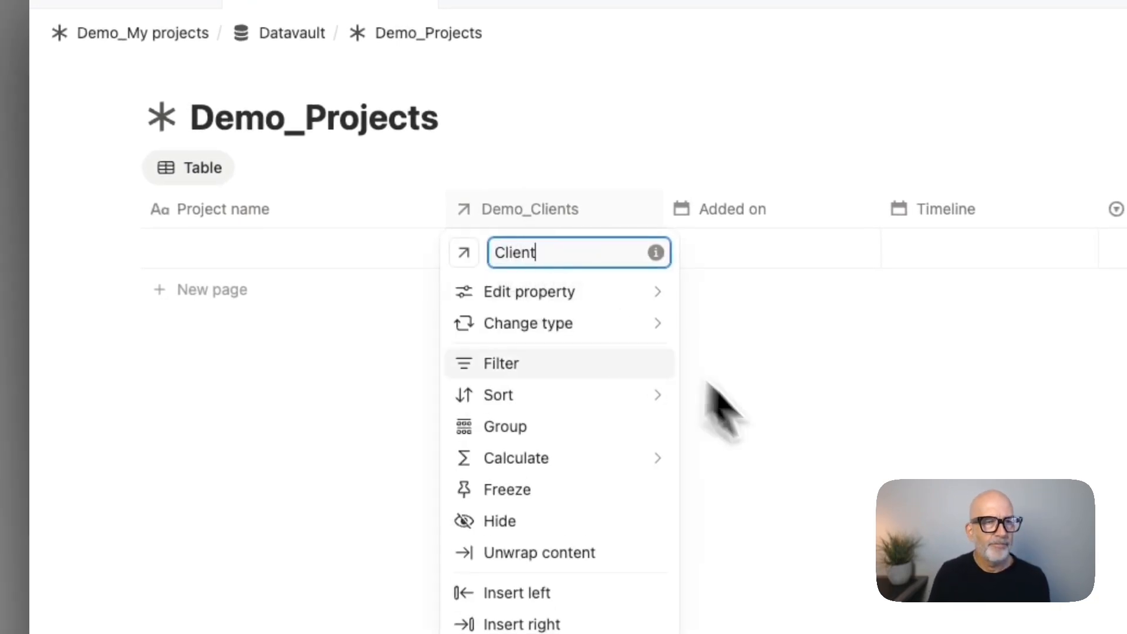
click(800, 478)
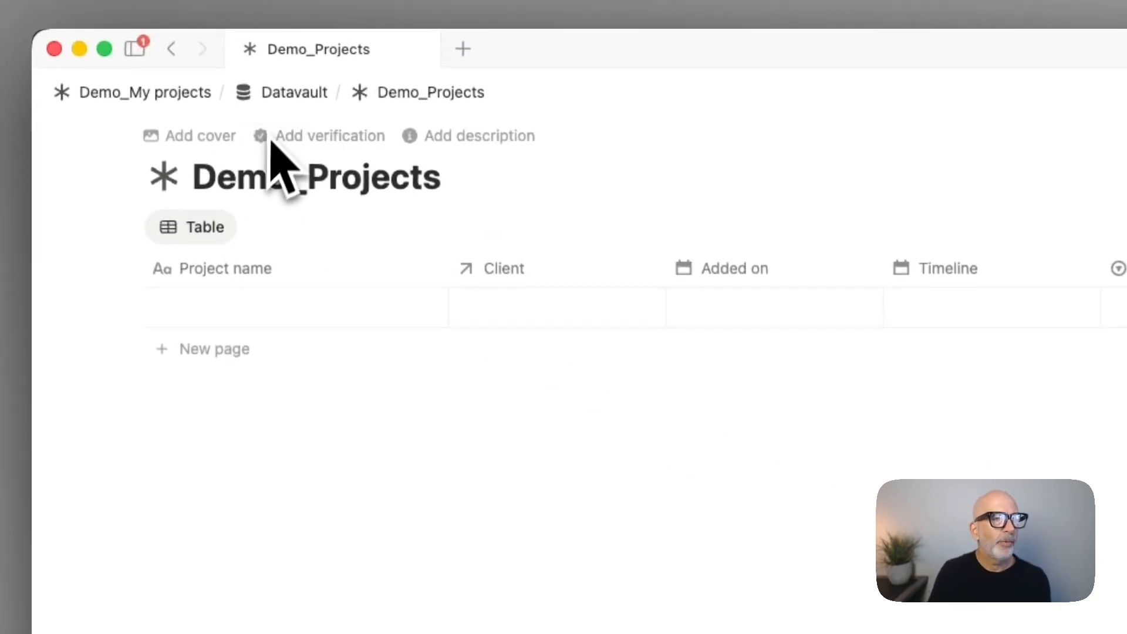
Step: Open the Demo_Clients database from the Datavault page and rename its Demo_Projects relation property to Projects
click(276, 94)
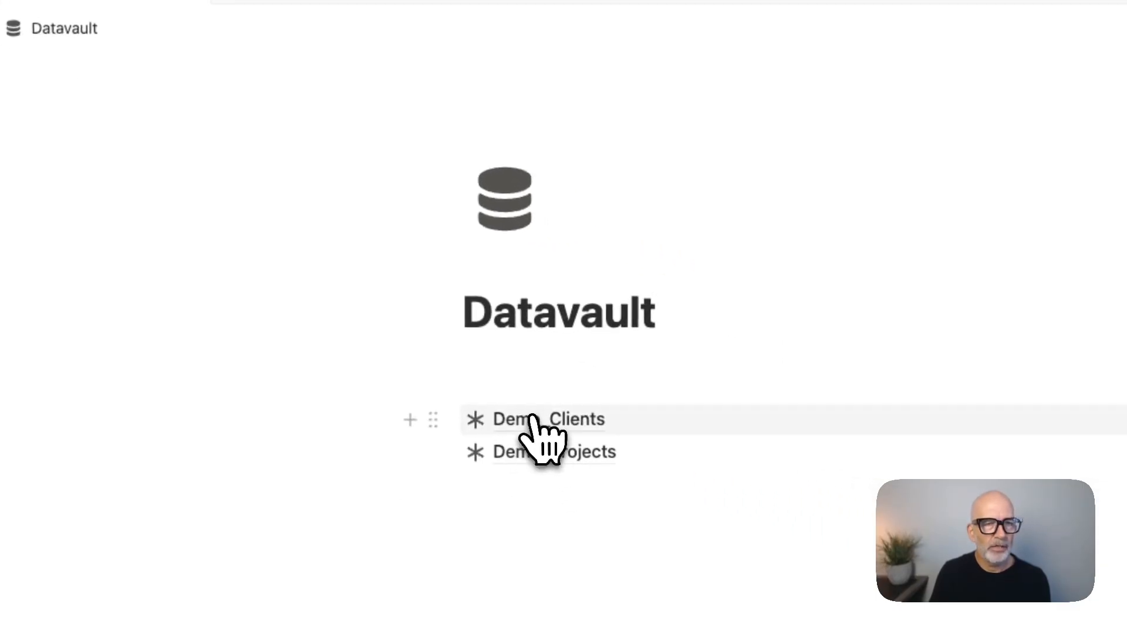
click(549, 424)
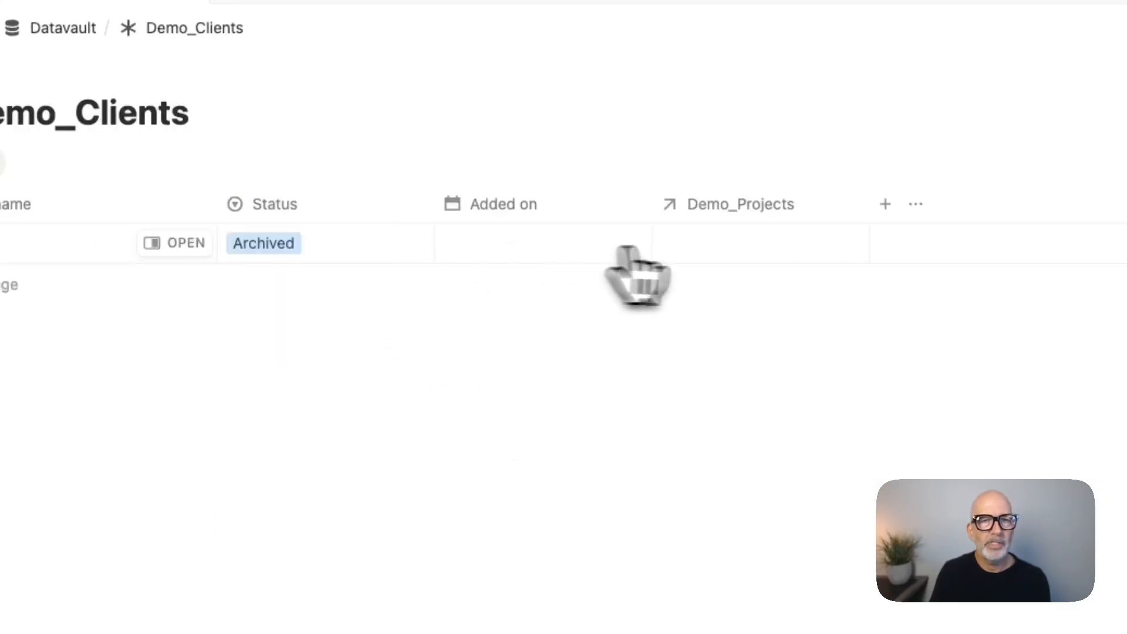
click(750, 209)
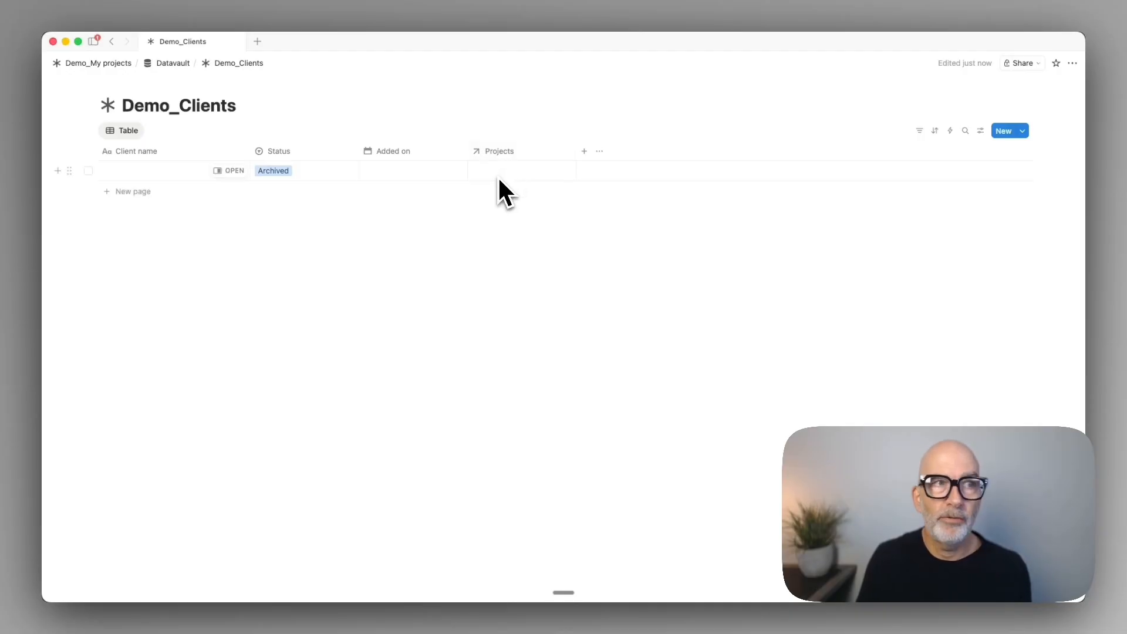
Step: Open the Demo_Projects database from the Datavault page to review its properties
click(172, 63)
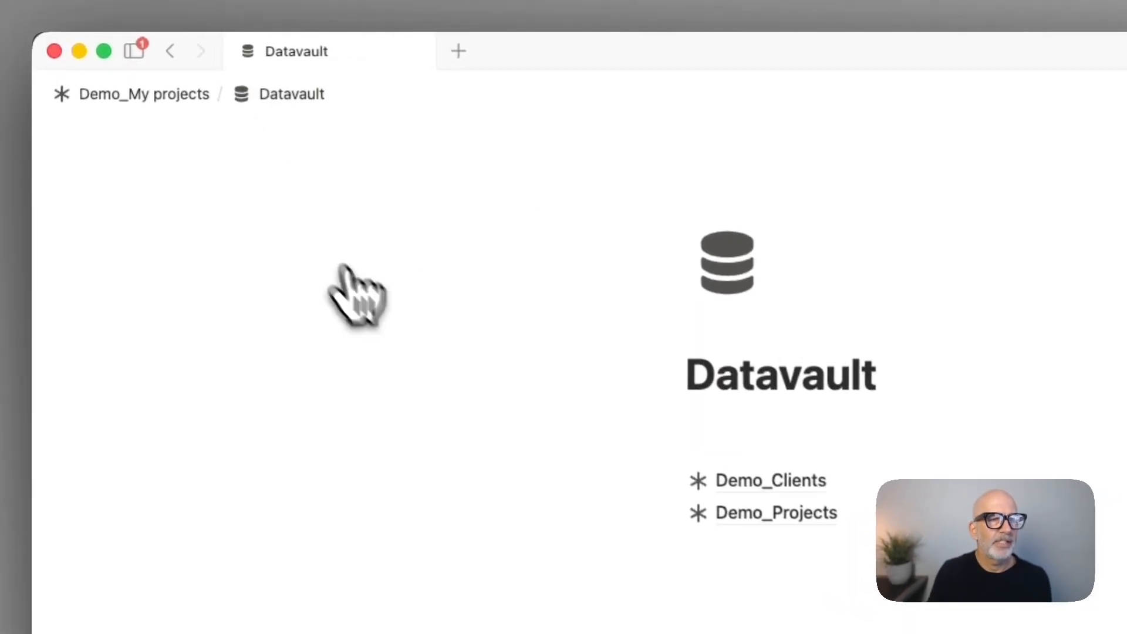
click(769, 511)
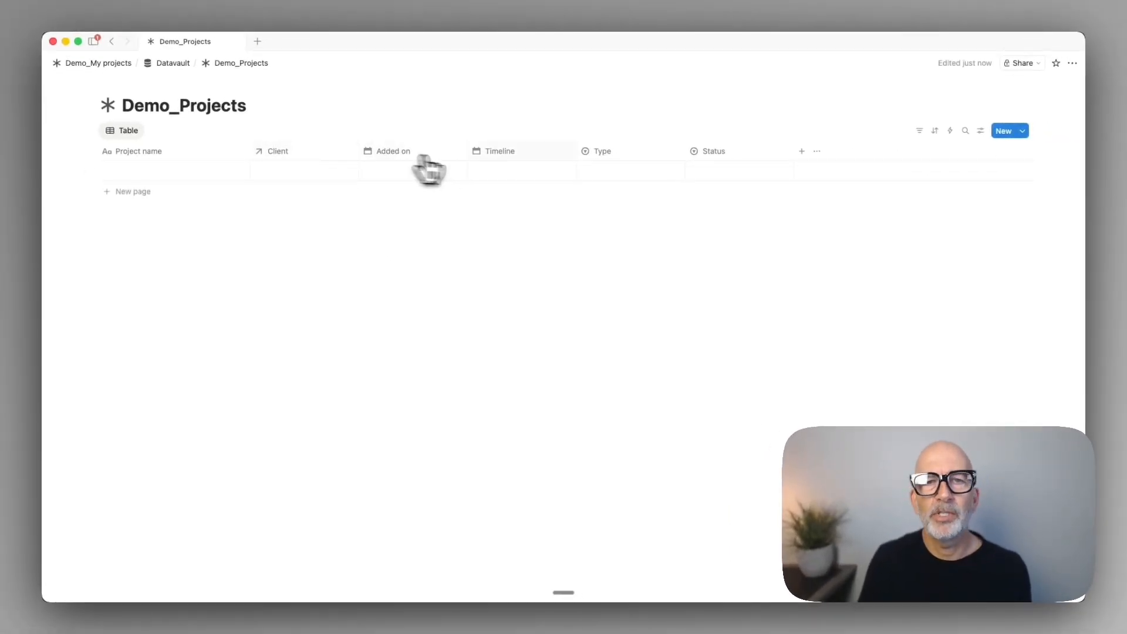
Step: On the Datavault page, have Notion AI add a full-page Demo Tasks database with due date, assignee, status and two-way relations to Demo_Clients and Demo_Projects
click(173, 63)
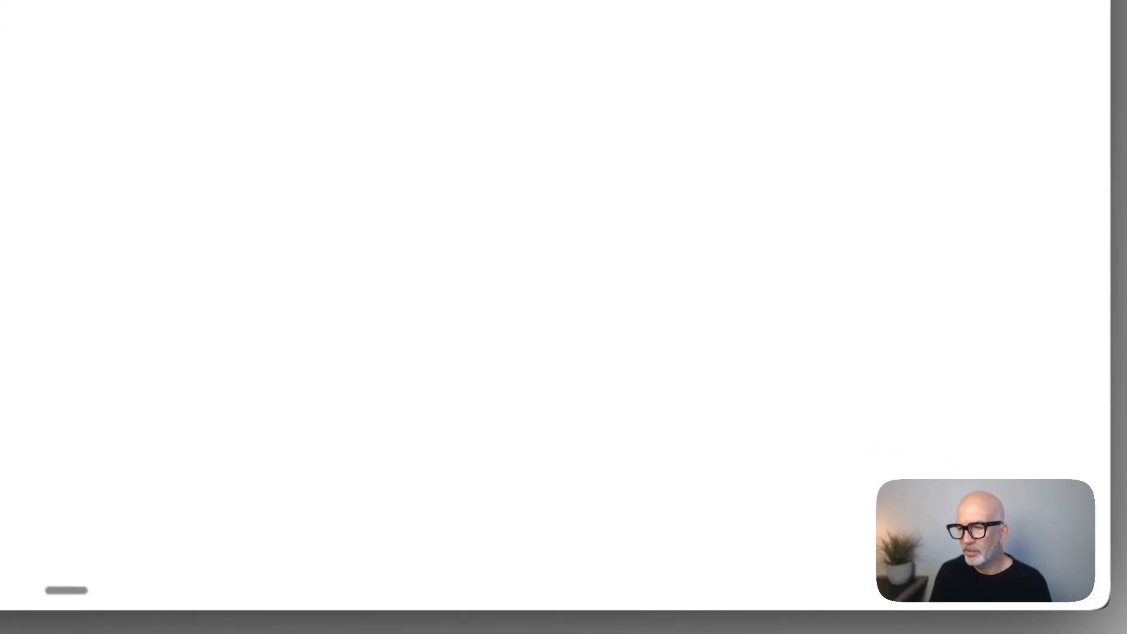
click(1077, 579)
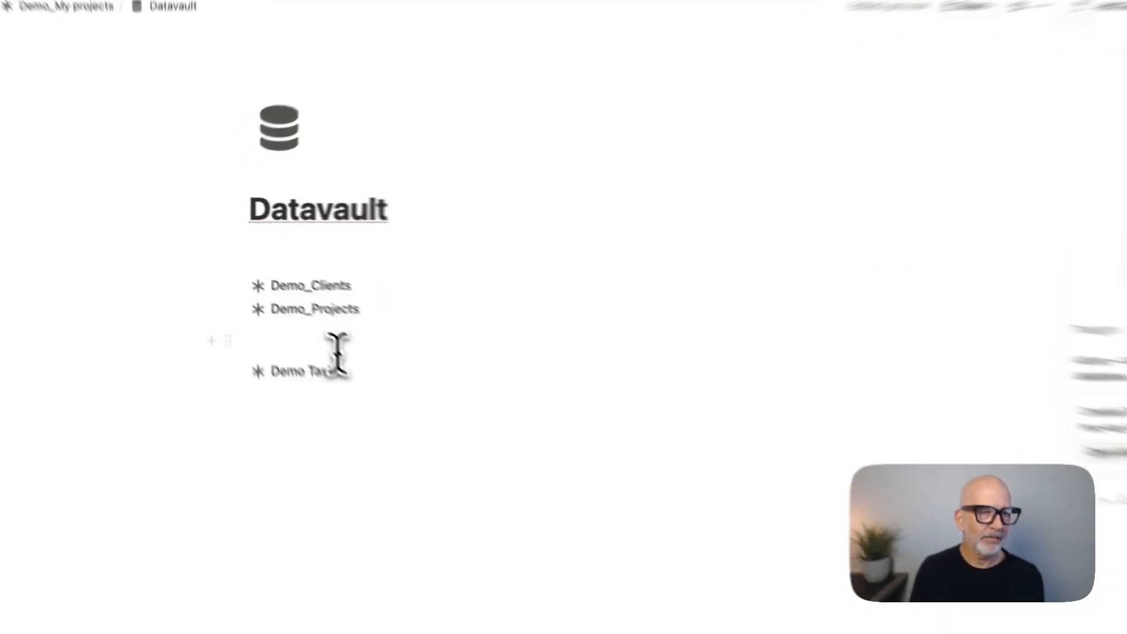
Step: Remove the empty line above Demo Tasks on the Datavault page and rename that database Demo_Tasks
click(287, 296)
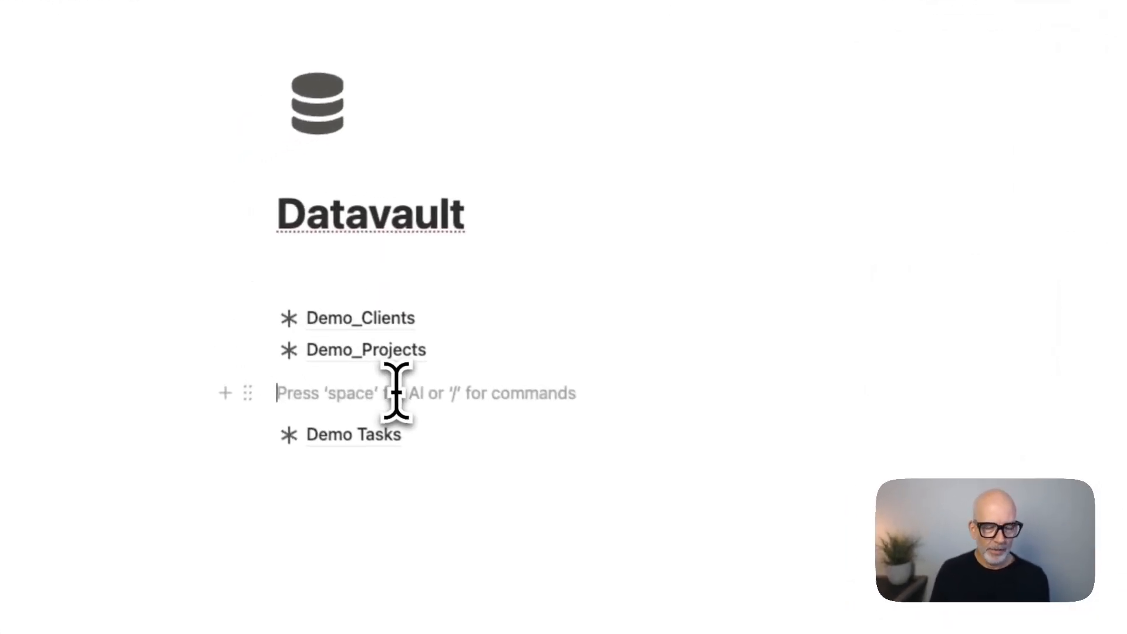
key(BackSpace)
click(379, 388)
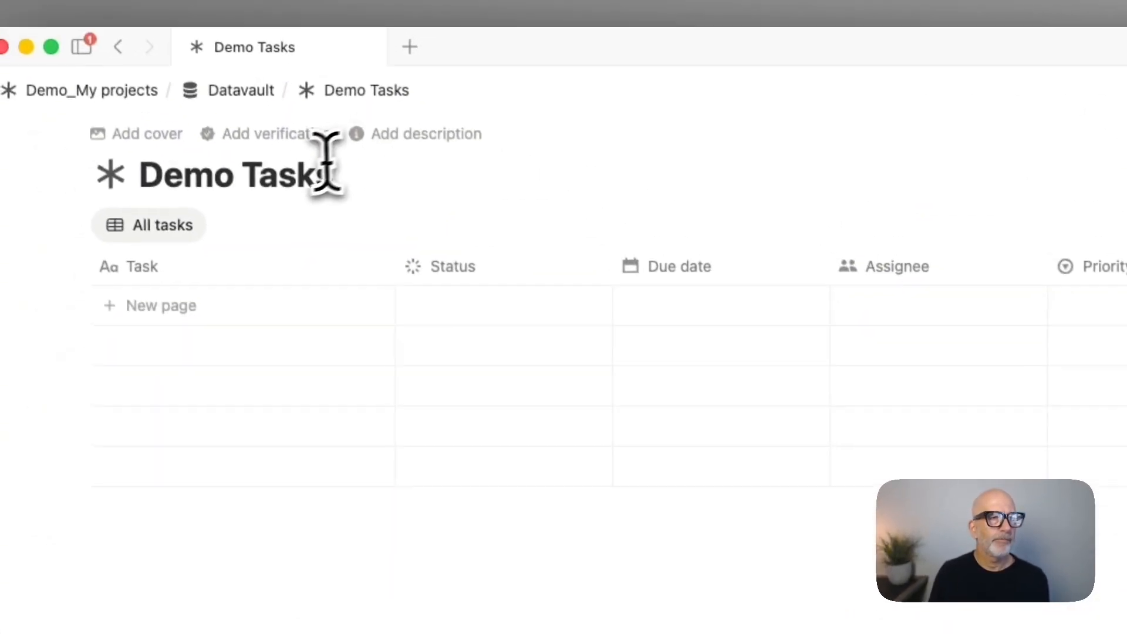
click(238, 174)
key(BackSpace)
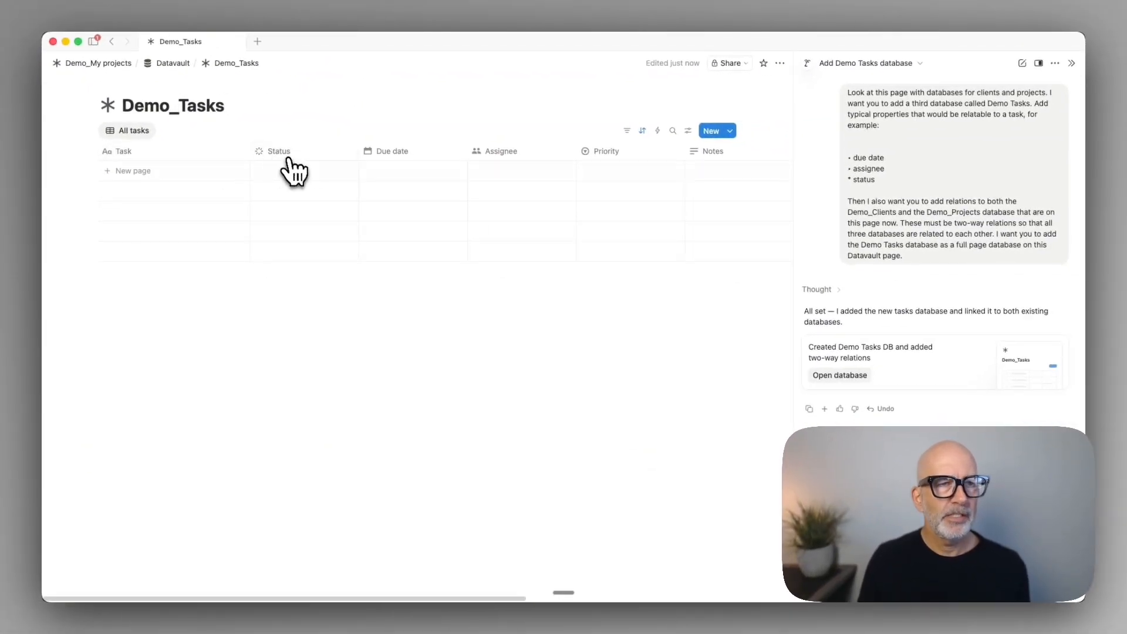
Step: Examine the options of the Status and Priority properties in Demo_Tasks
click(292, 153)
mouse_move(333, 193)
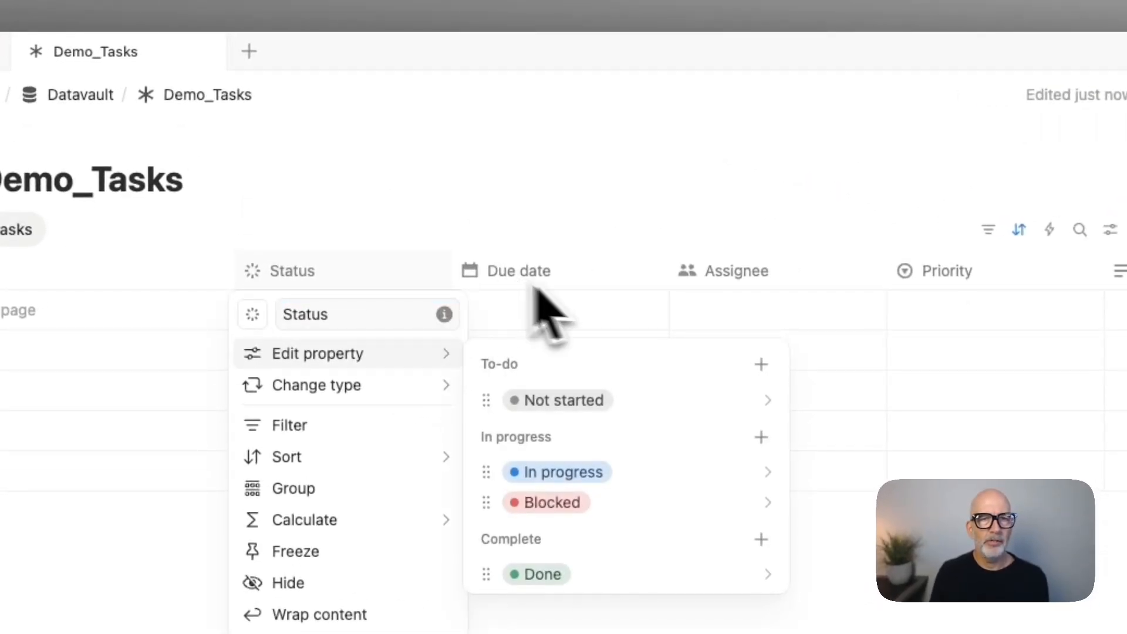
click(736, 273)
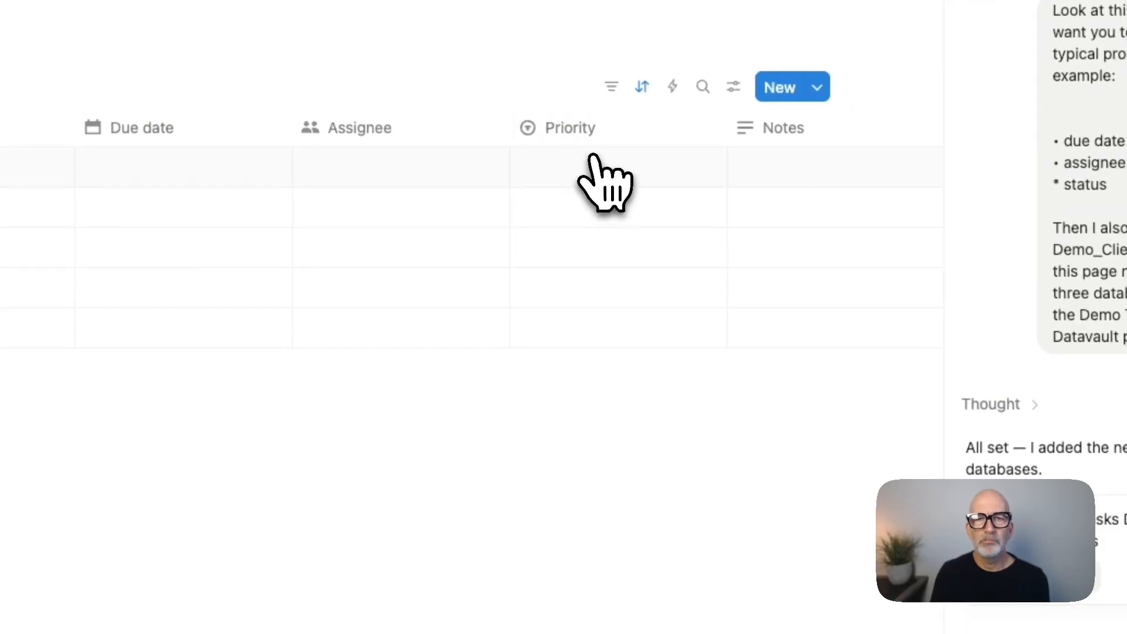
click(570, 134)
mouse_move(603, 216)
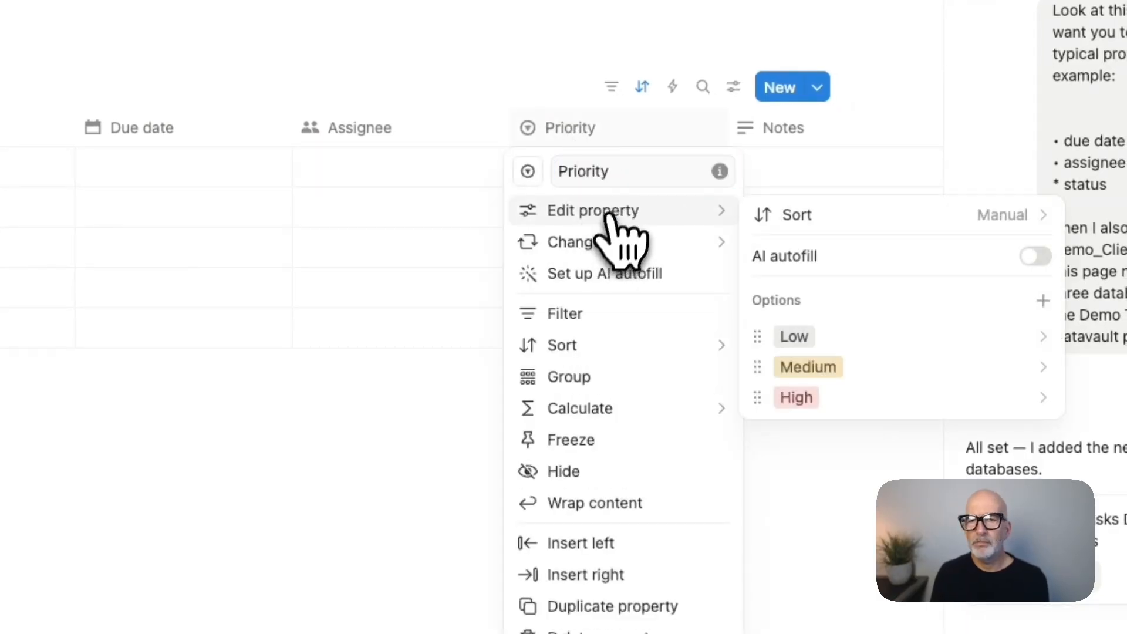
click(773, 524)
Step: Delete the Notes property from the Demo_Tasks database
scroll(578, 209, right, 8)
click(234, 71)
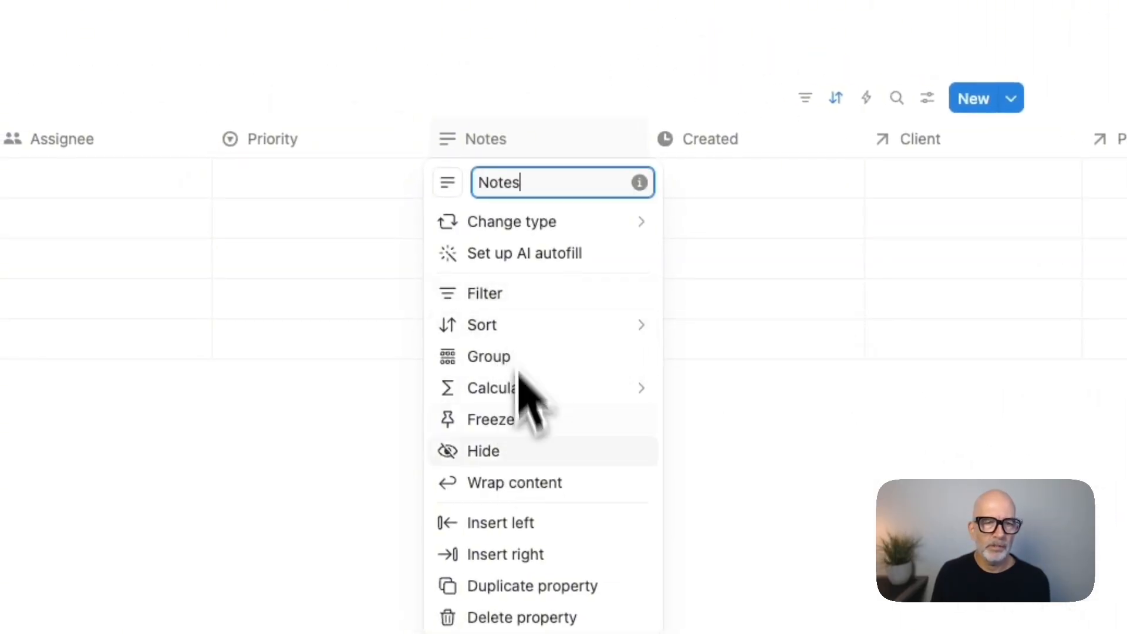
click(529, 617)
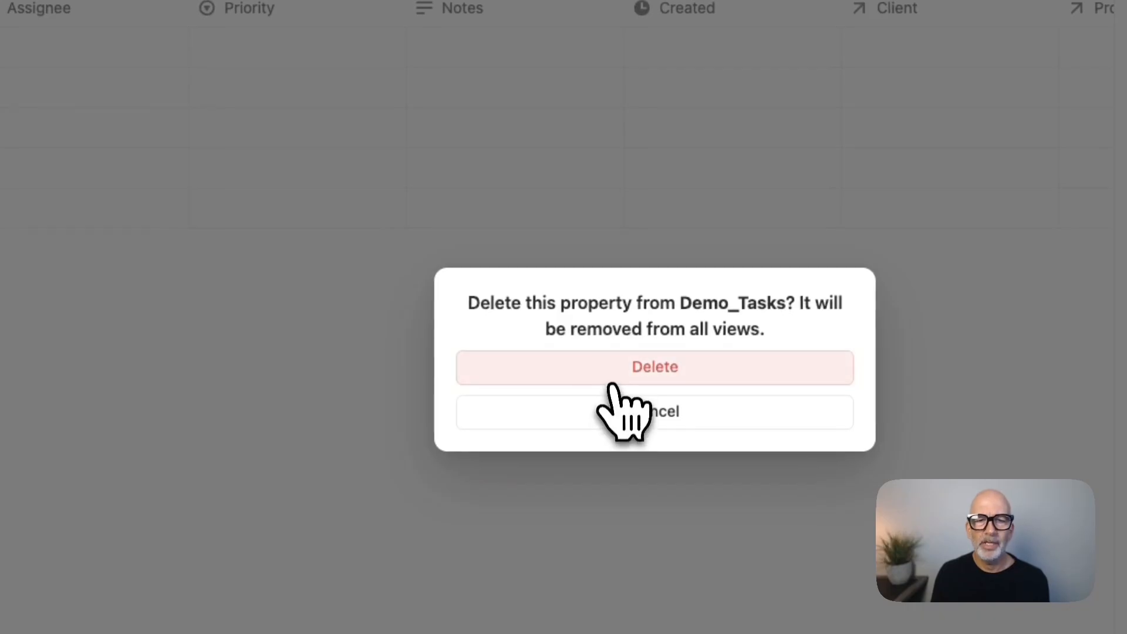
click(612, 385)
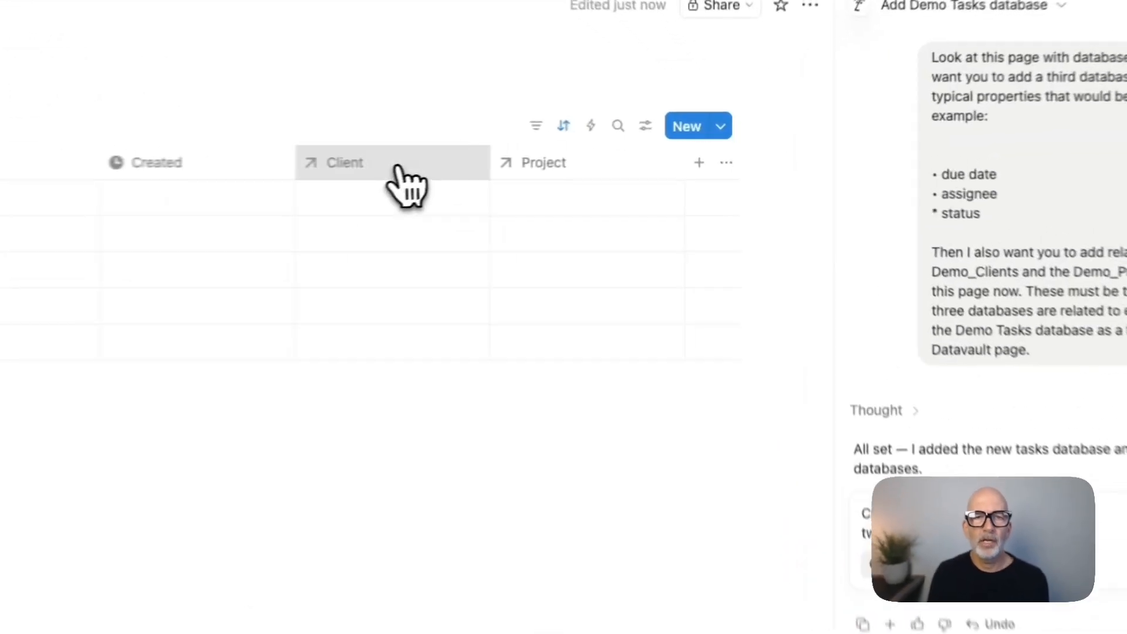
Step: Examine the relation settings of the Client and Project properties in Demo_Tasks
click(609, 154)
click(372, 247)
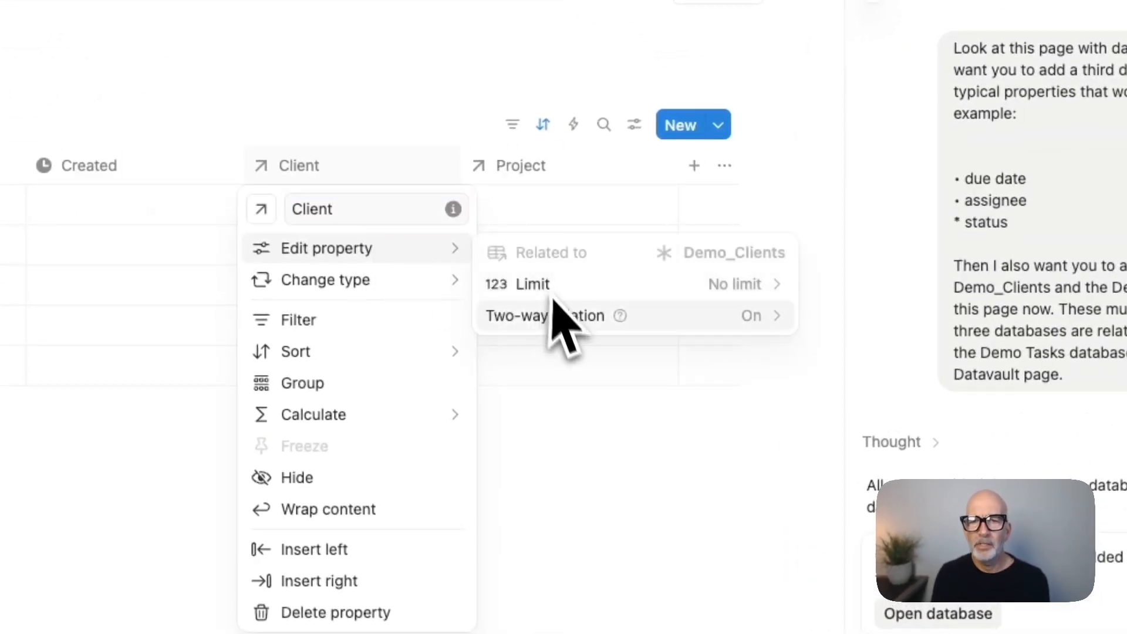
click(531, 171)
click(534, 174)
click(558, 257)
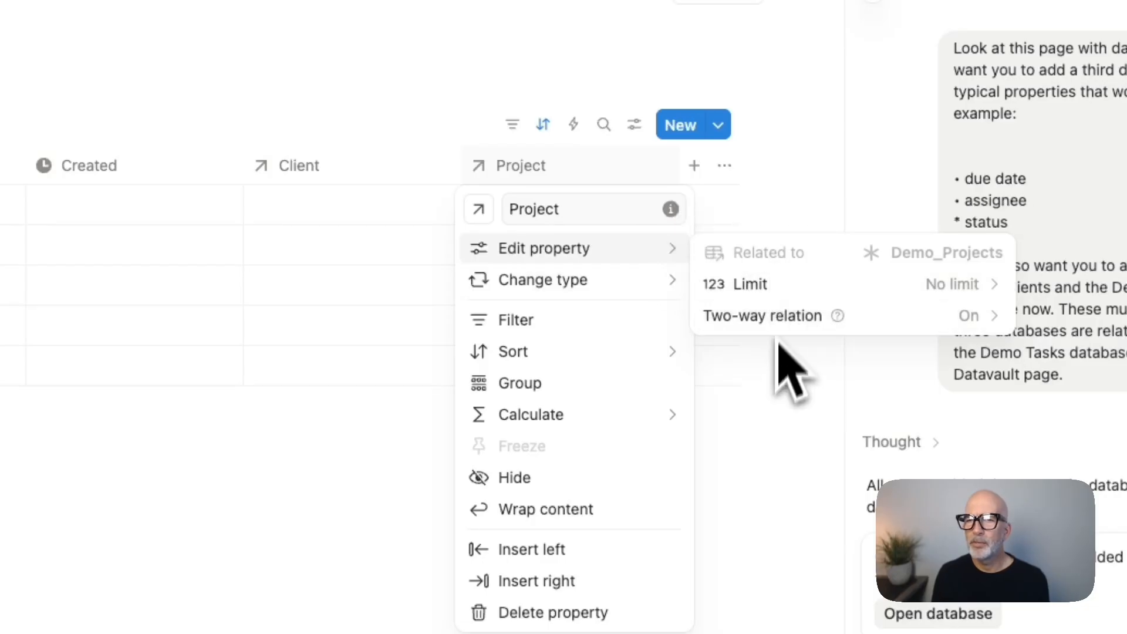
click(762, 465)
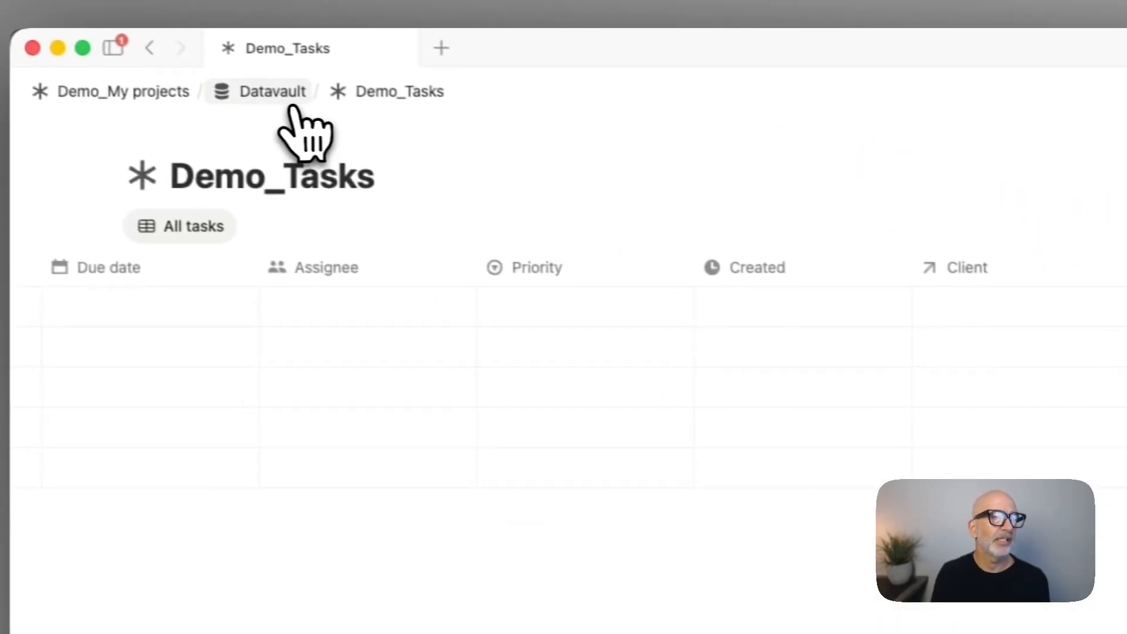
Step: On the Datavault page, add a divider above Demo_Clients, remove the spare empty line and copy the divider below Demo_Tasks
click(292, 105)
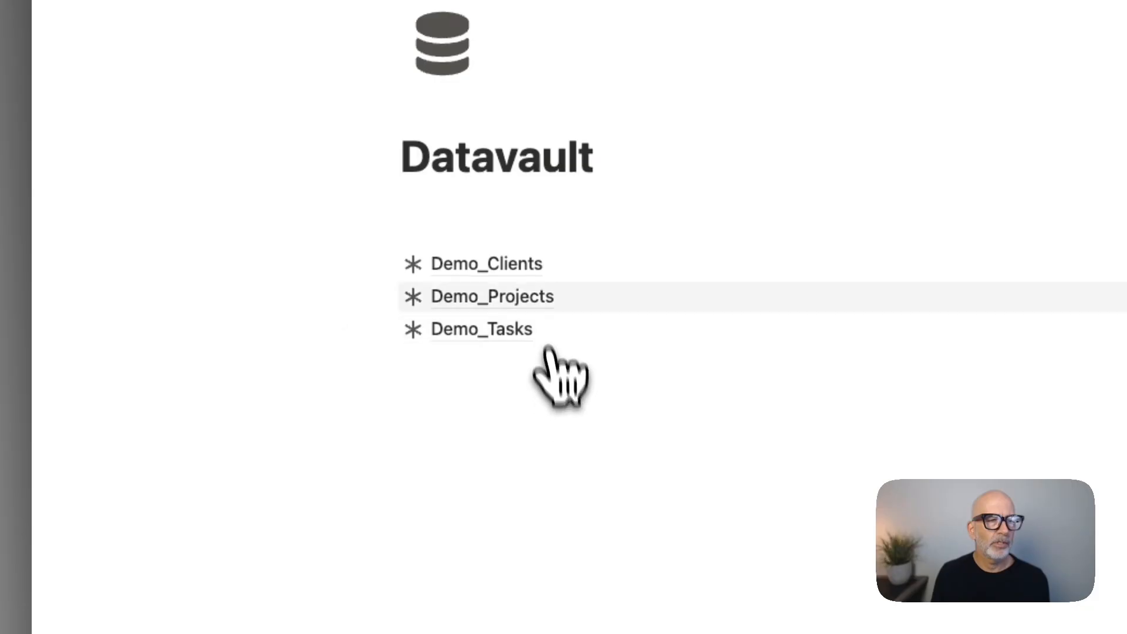
click(524, 233)
text(---)
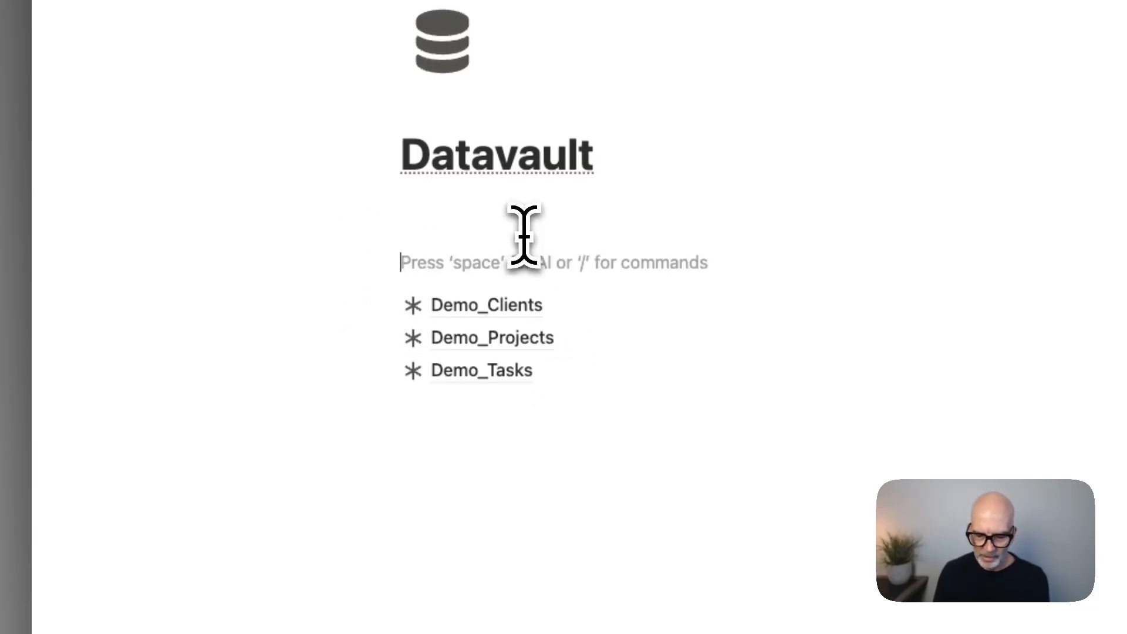
key(BackSpace)
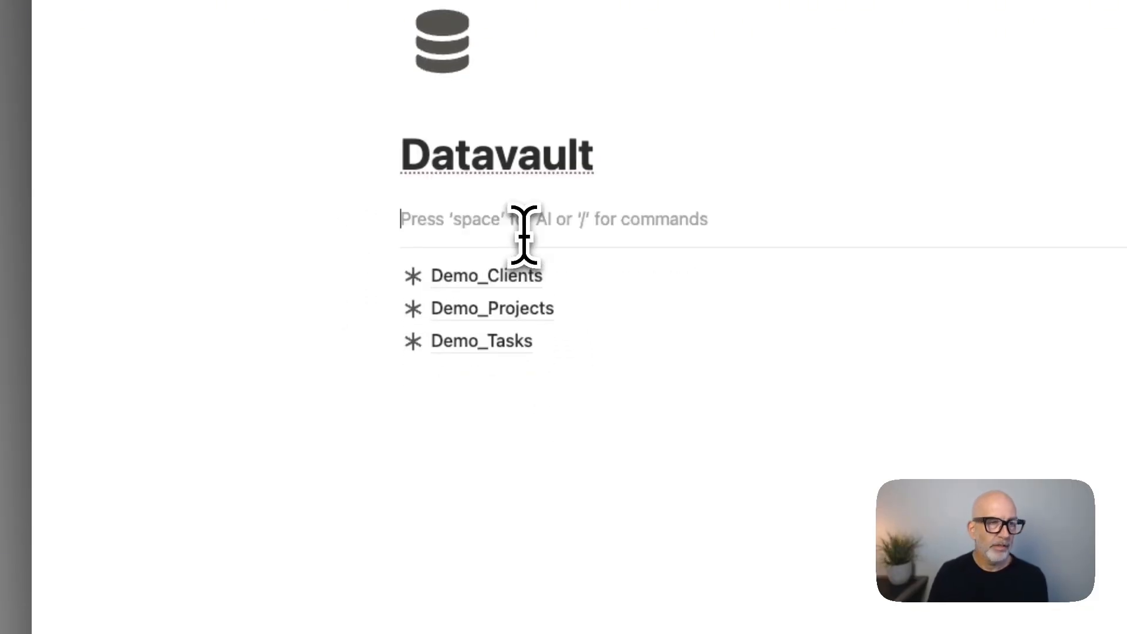
drag(374, 247, 448, 396)
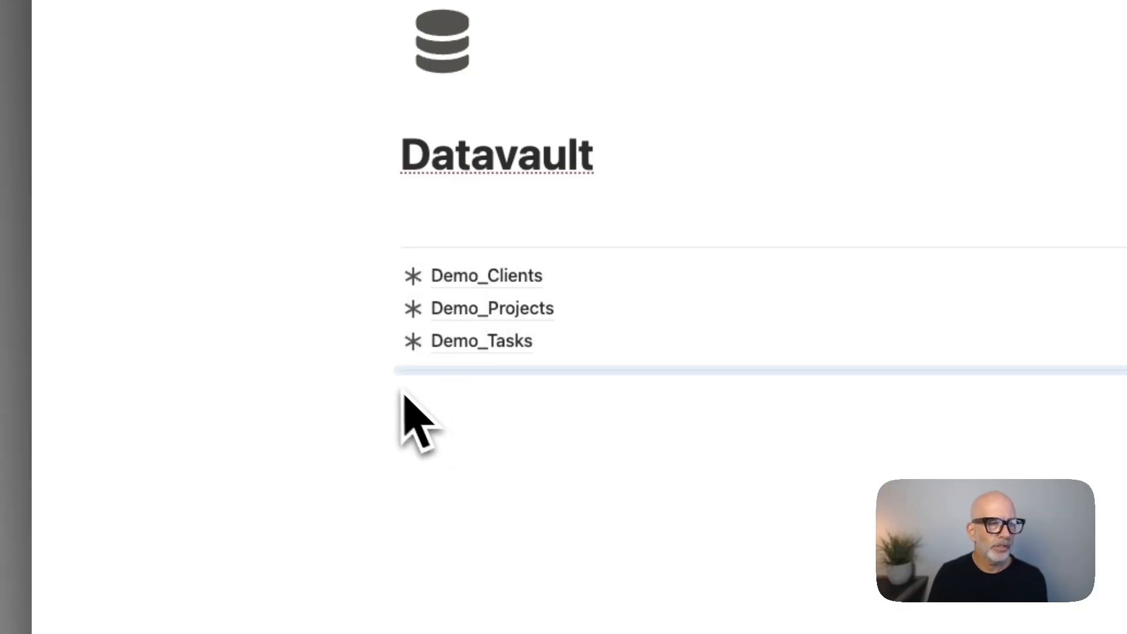
Step: Copy the divider between Demo_Clients and Demo_Projects and between Demo_Projects and Demo_Tasks on the Datavault page
drag(373, 370, 387, 291)
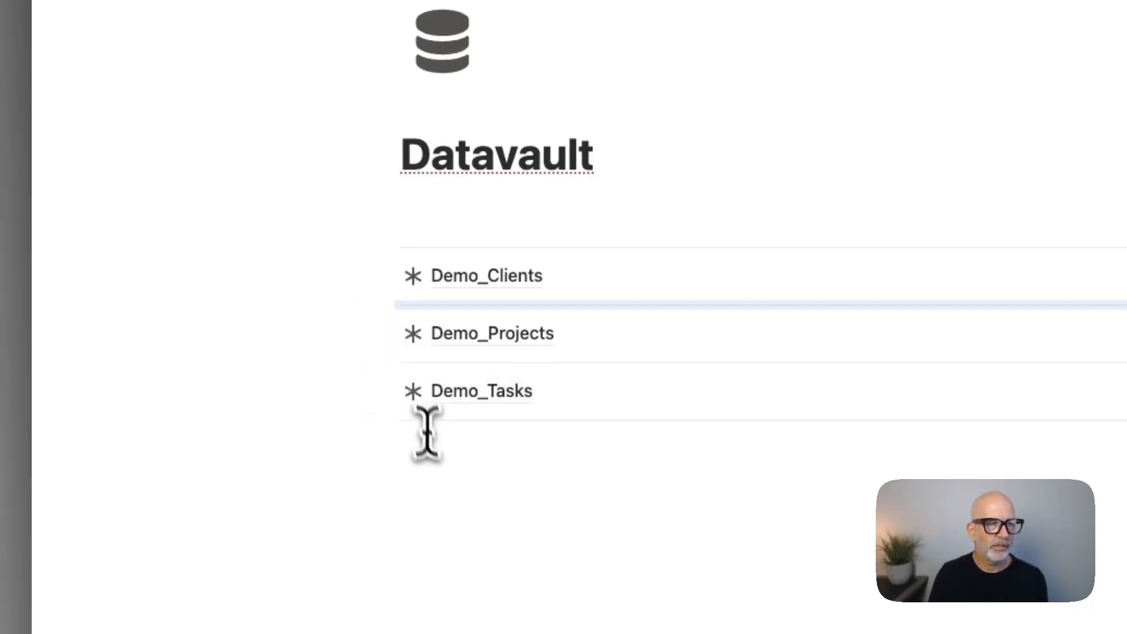
click(445, 464)
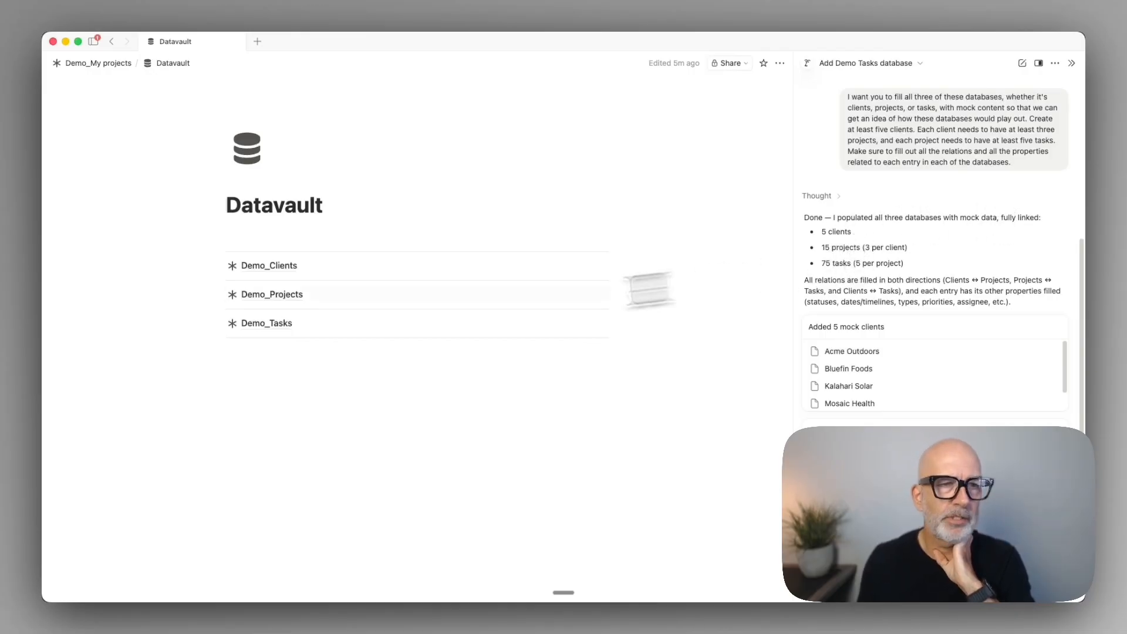
Step: Open the Demo_Clients database, widen its Tasks column and look through the mock client entries
scroll(858, 290, down, 1)
scroll(858, 291, down, 5)
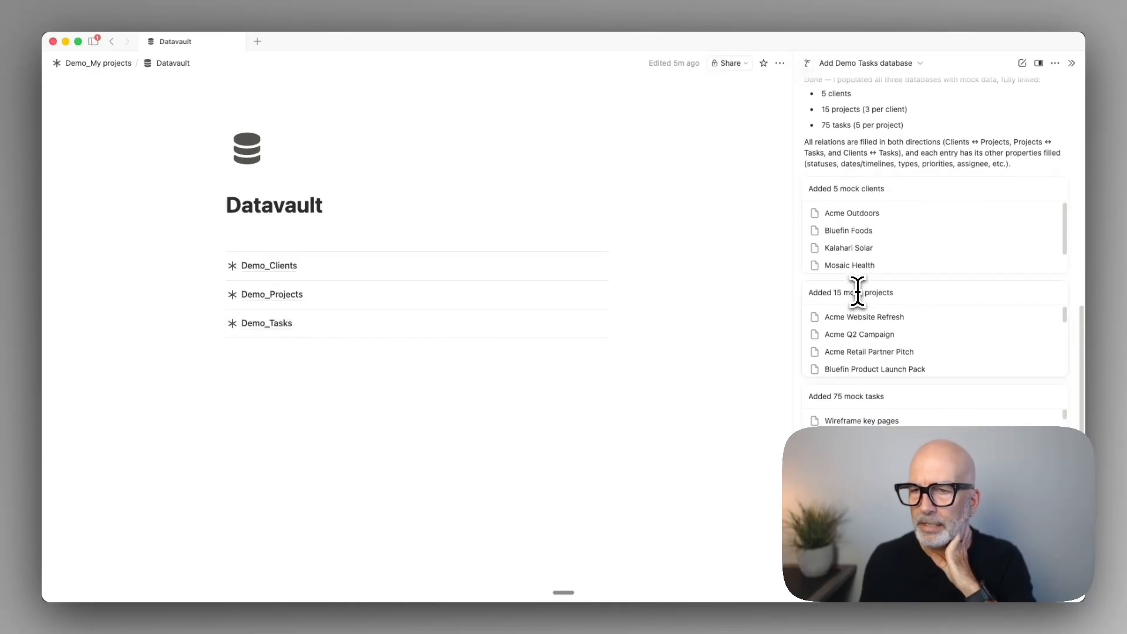
click(385, 418)
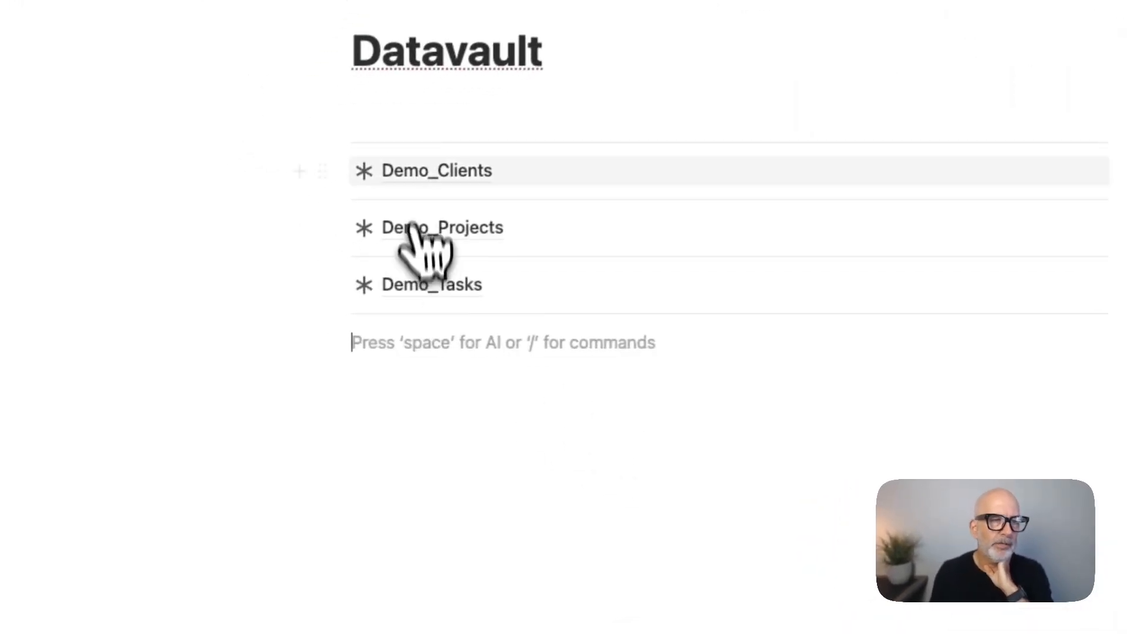
click(260, 265)
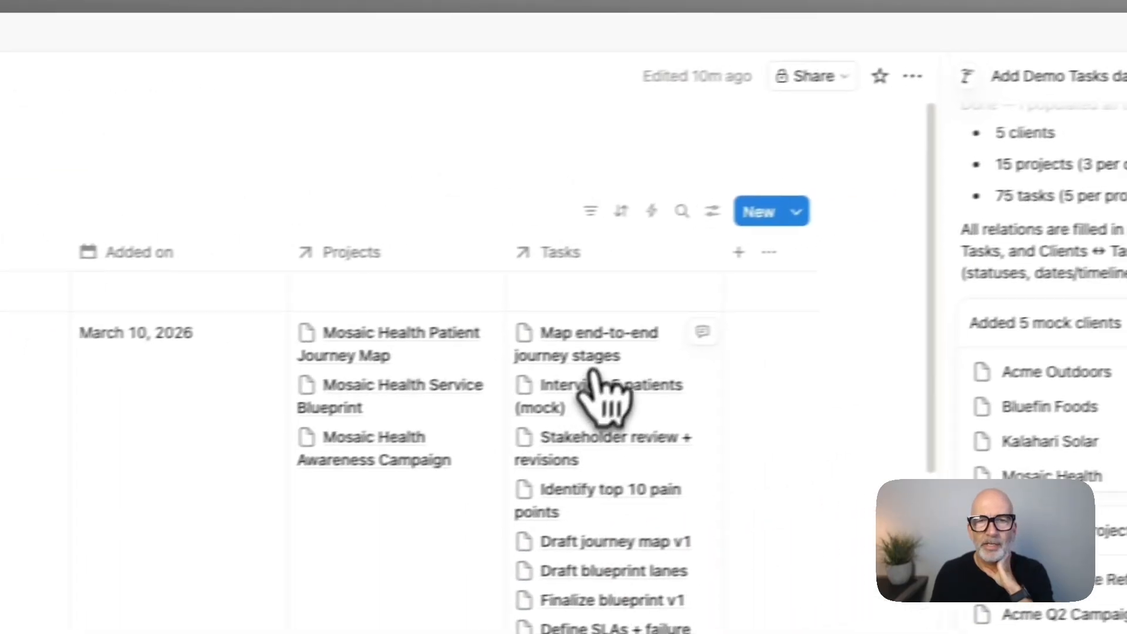
drag(722, 251, 839, 234)
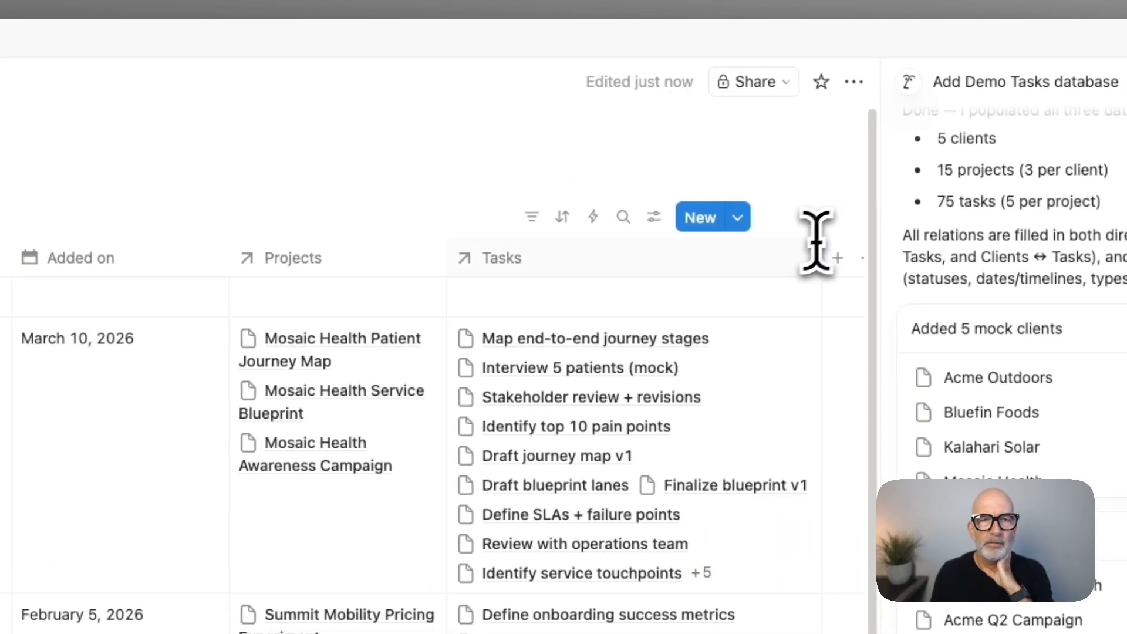
scroll(625, 344, down, 8)
scroll(613, 345, down, 8)
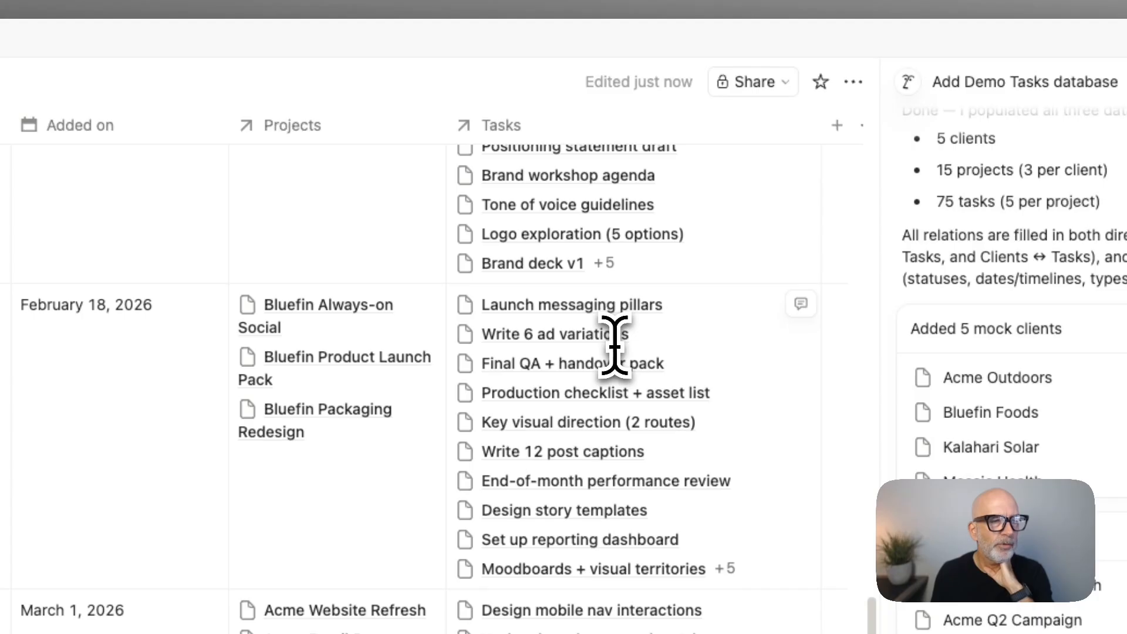
scroll(611, 340, up, 15)
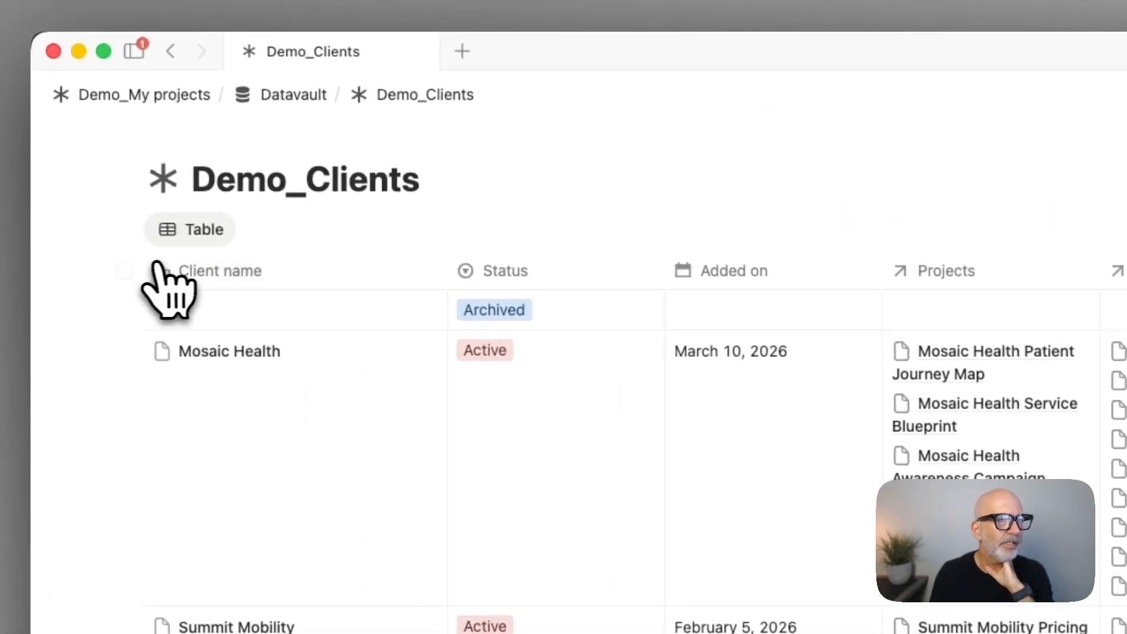
Step: Give all entries in Demo_Clients the up-right arrow icon
click(15, 262)
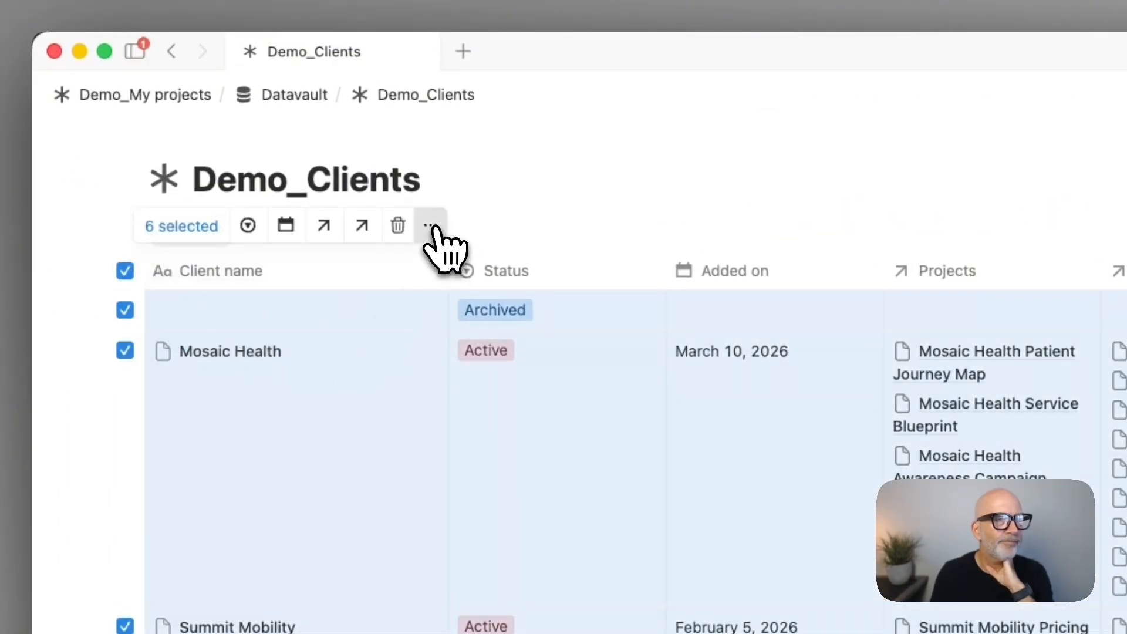
click(430, 225)
click(521, 324)
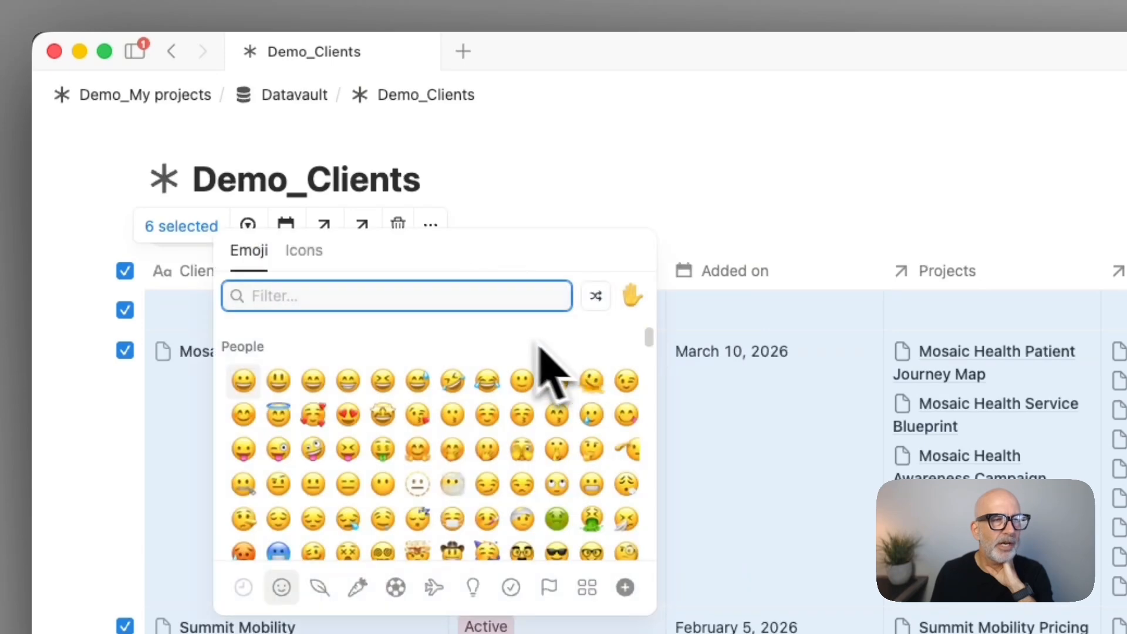
click(311, 250)
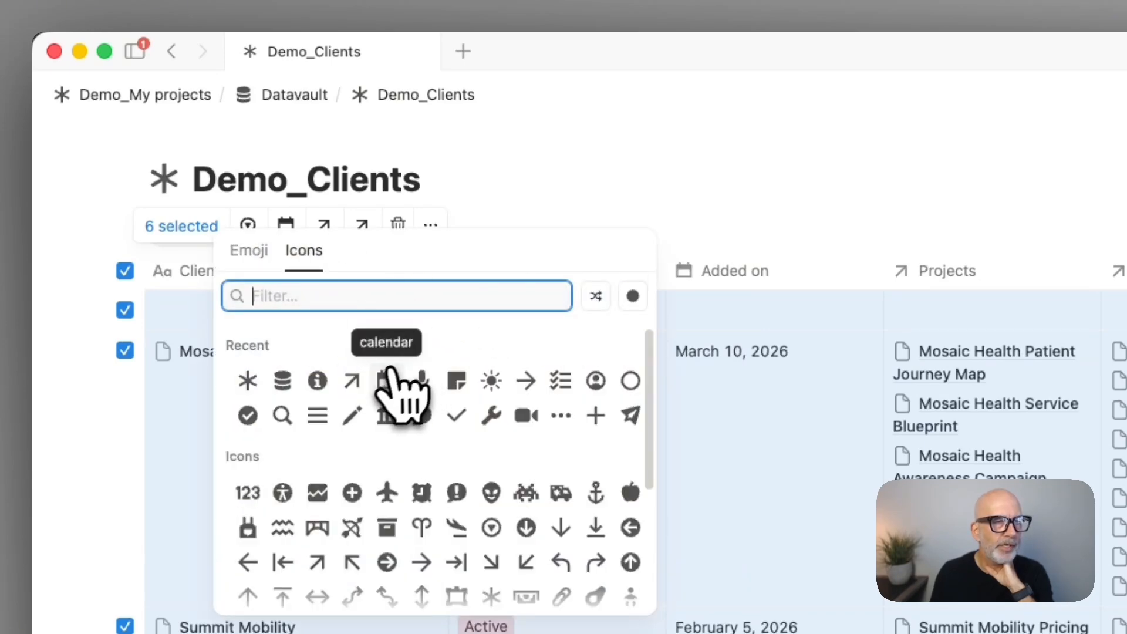
click(354, 380)
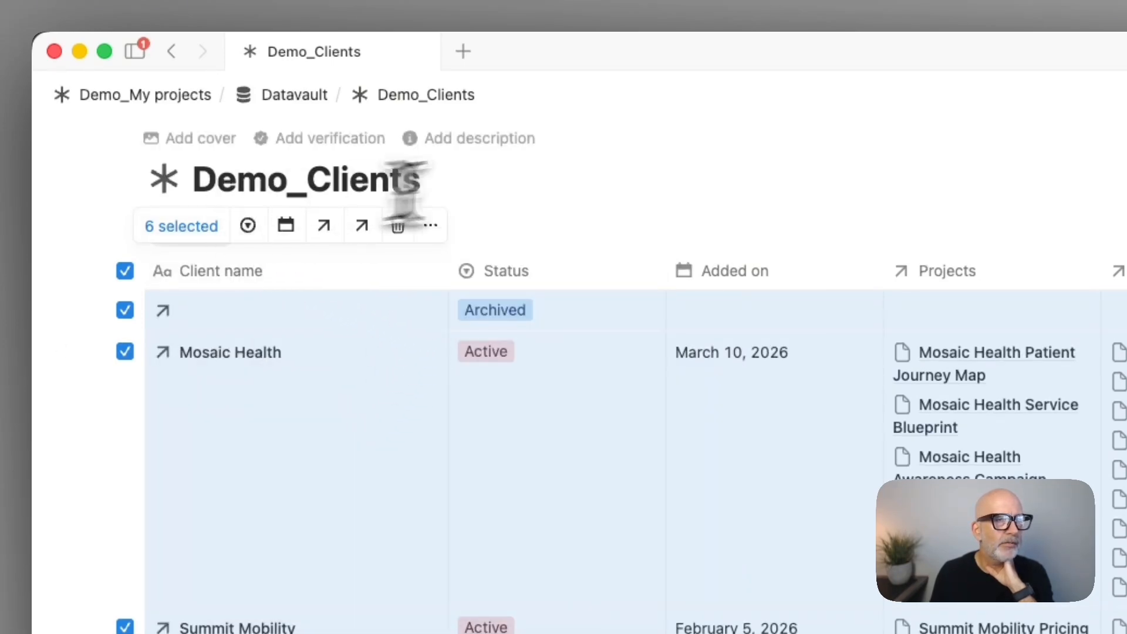
click(569, 181)
Step: Open the Demo_Projects database from Datavault and widen its Tasks column
click(288, 95)
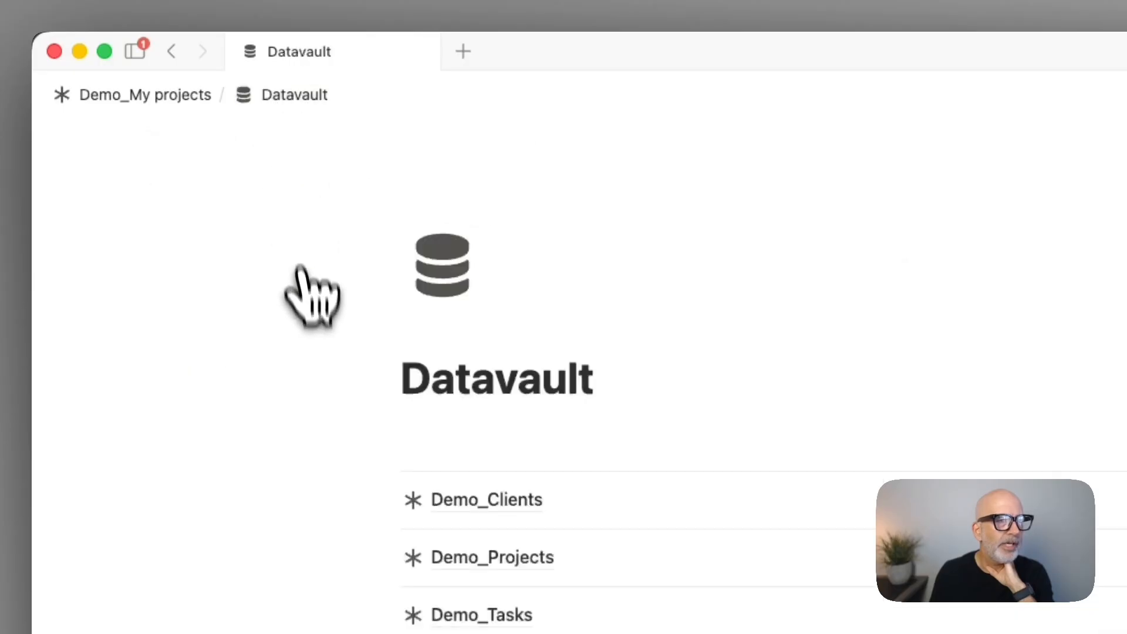
click(473, 340)
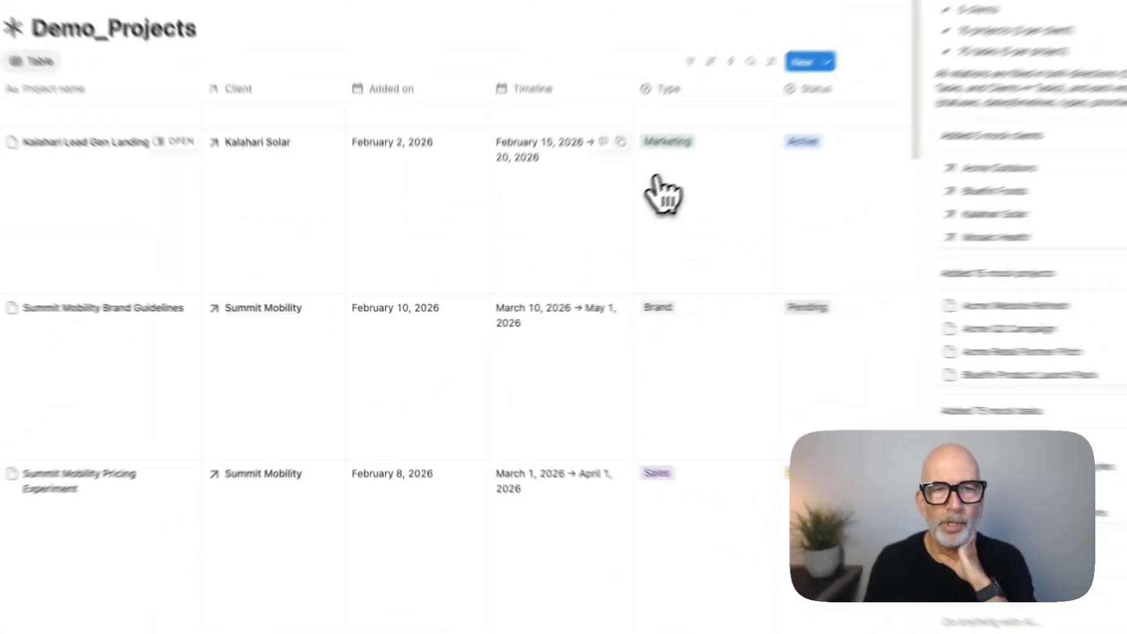
scroll(551, 229, right, 5)
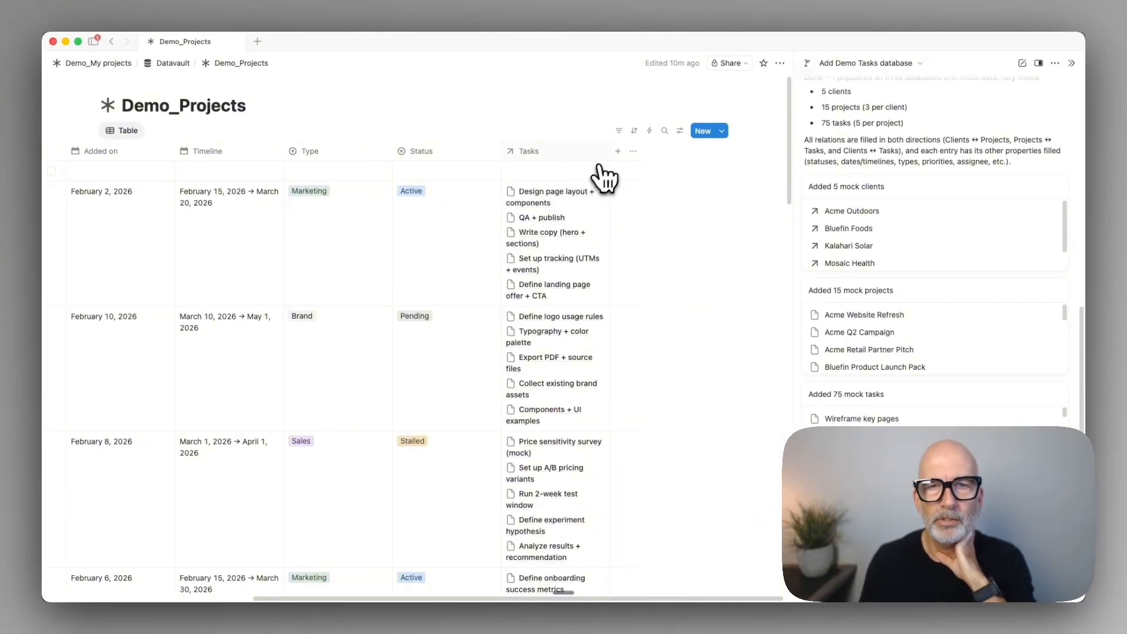
drag(610, 150, 758, 154)
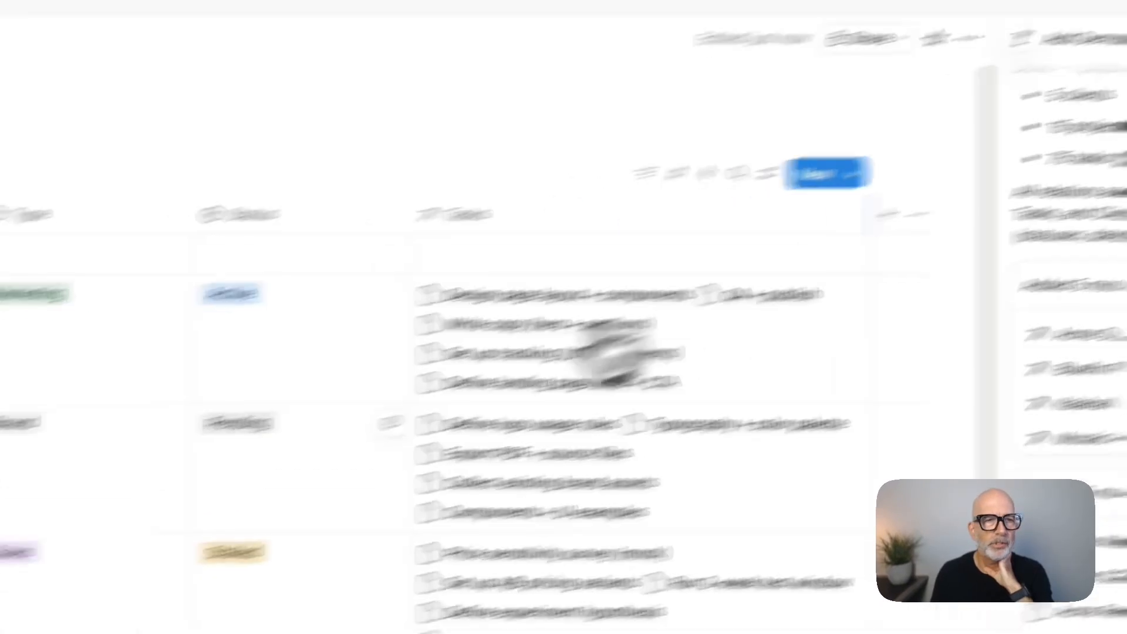
Step: Give all entries in Demo_Projects the checklist icon
scroll(581, 323, left, 10)
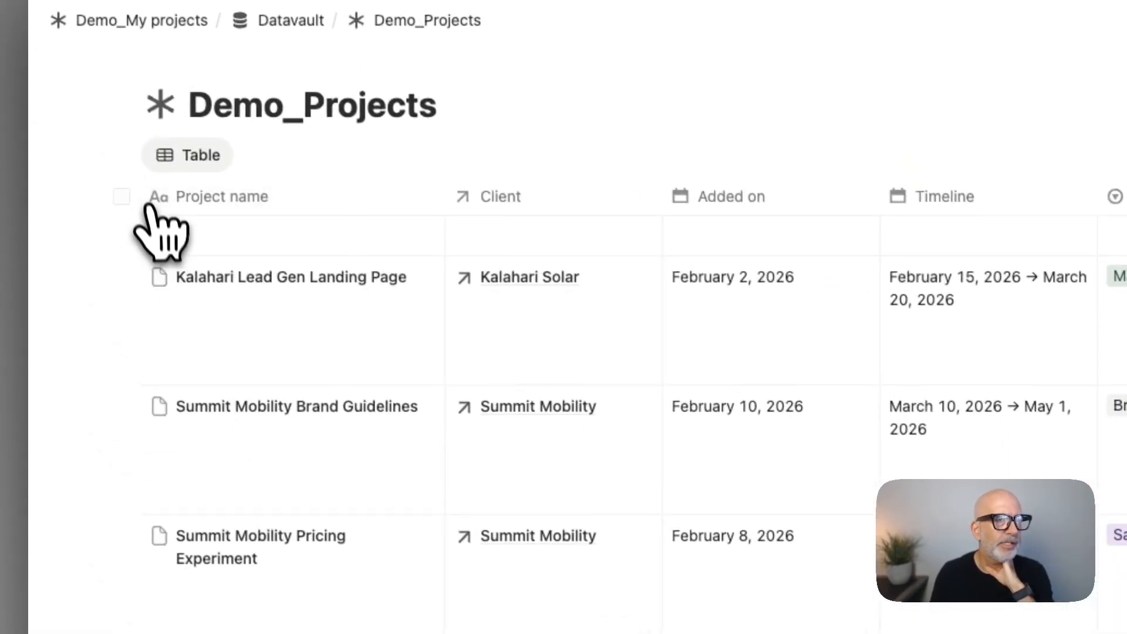
click(86, 143)
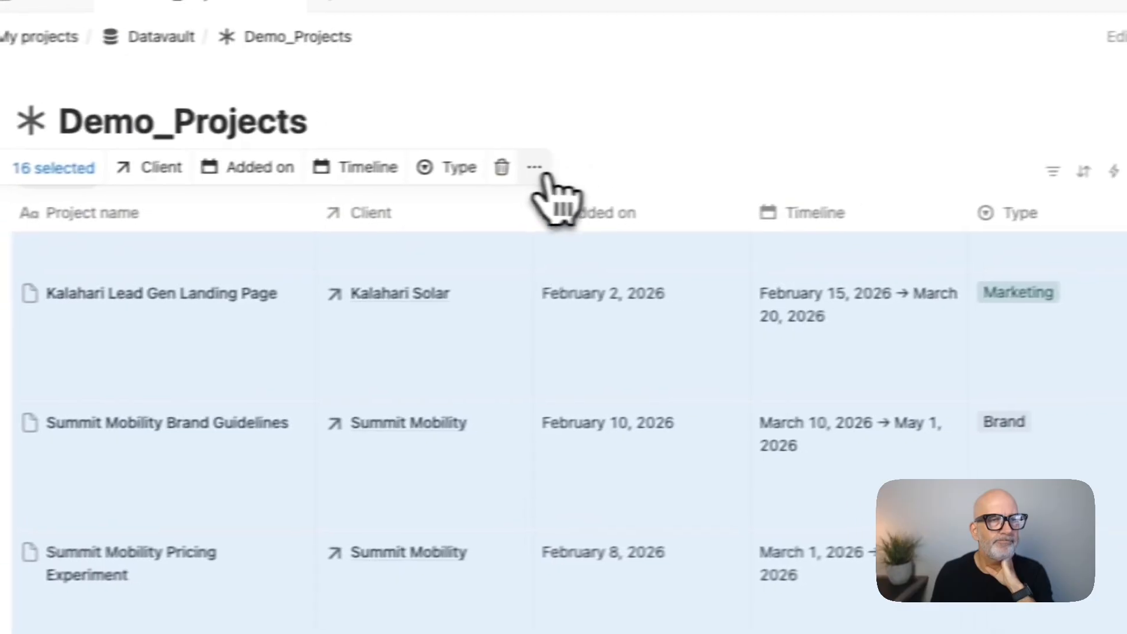
click(668, 156)
click(727, 259)
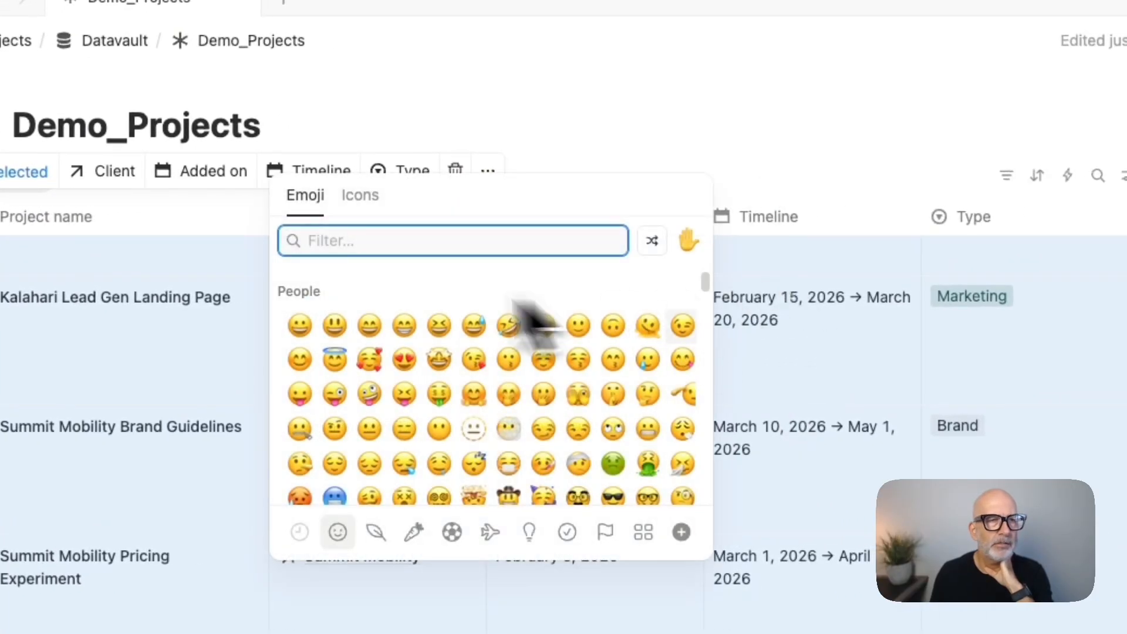
click(360, 197)
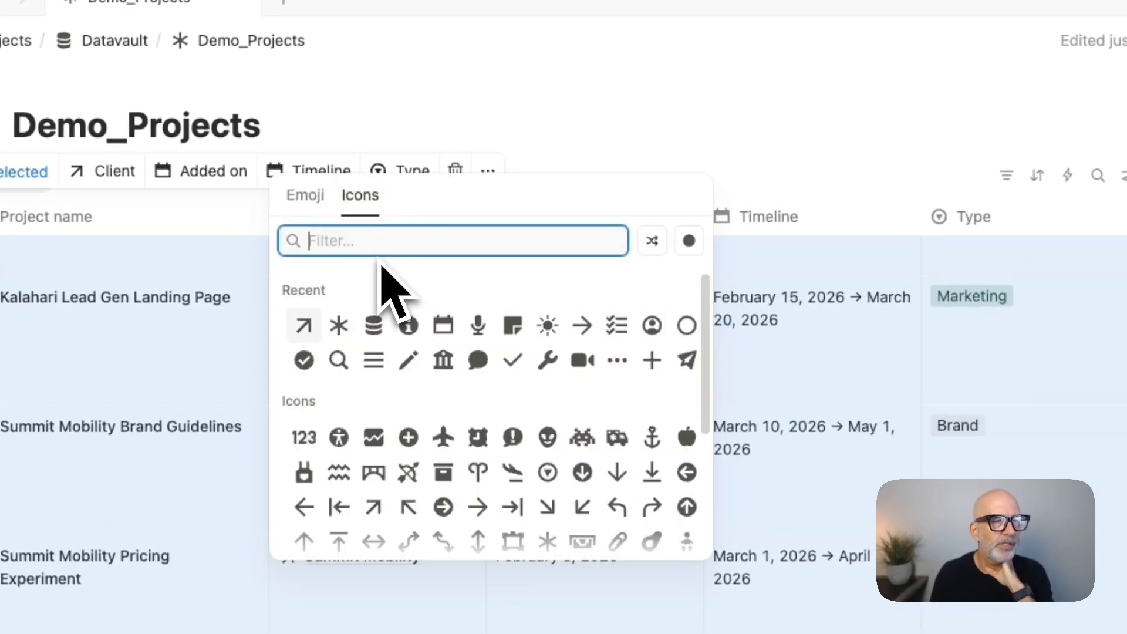
click(616, 326)
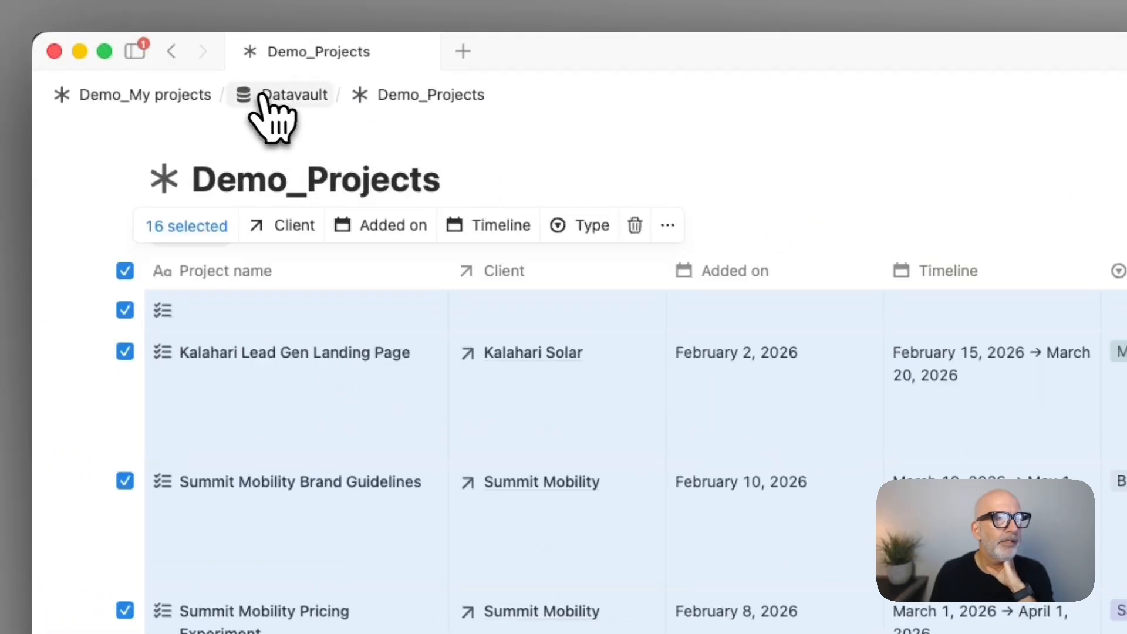
Step: Open the Demo_Tasks database, look over its columns and give the loaded task entries the plain checkmark icon
click(259, 96)
click(467, 495)
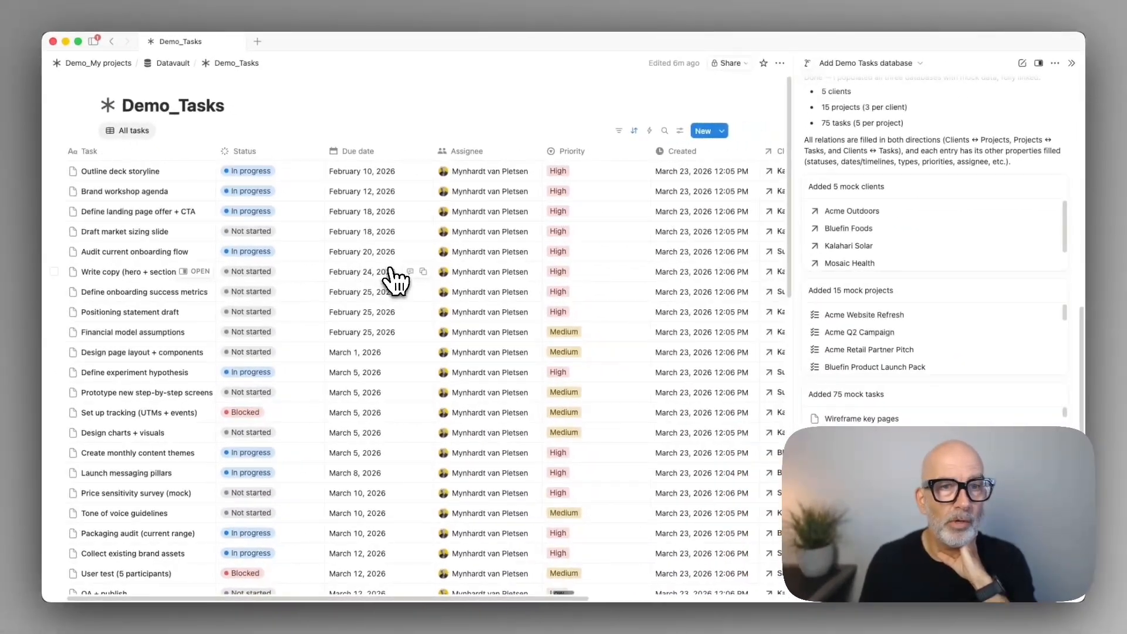
scroll(396, 277, right, 5)
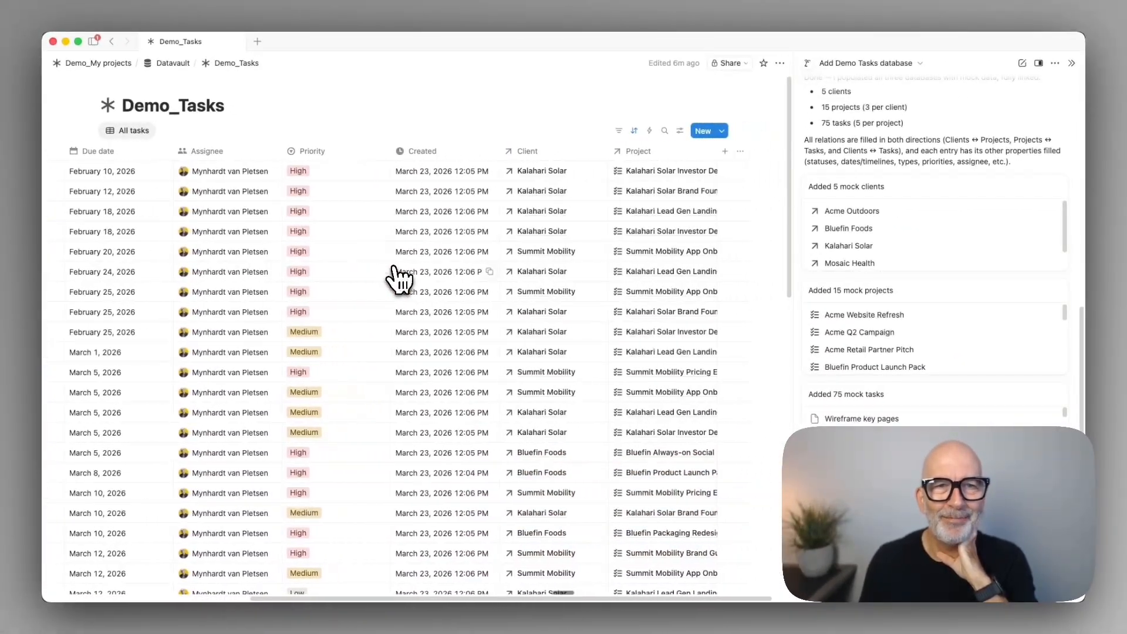
scroll(398, 278, left, 3)
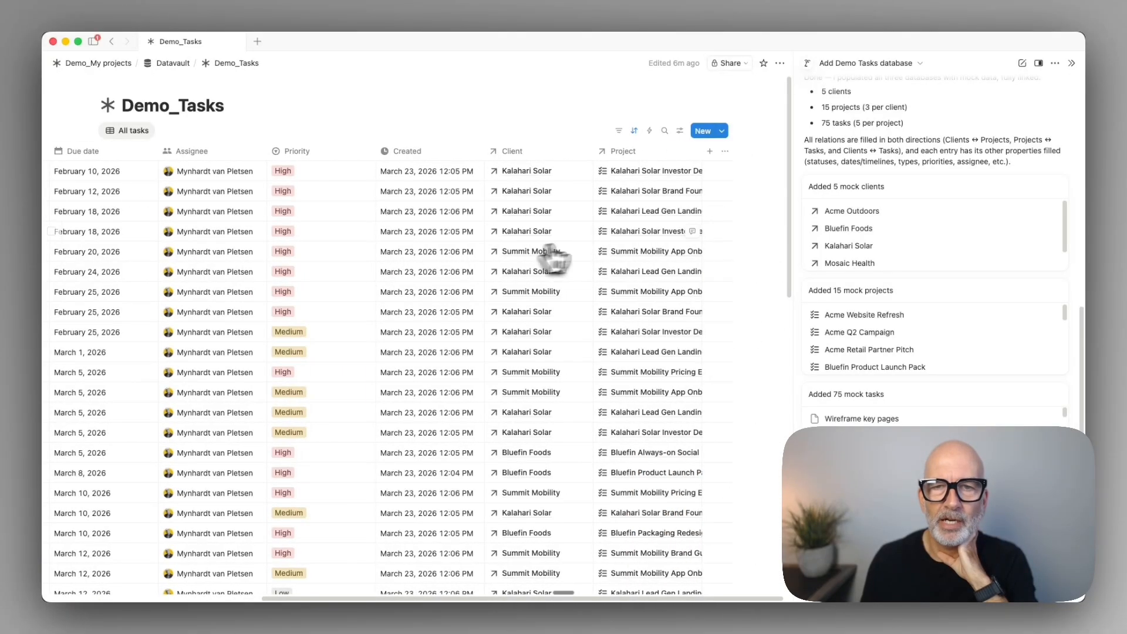
scroll(584, 252, left, 5)
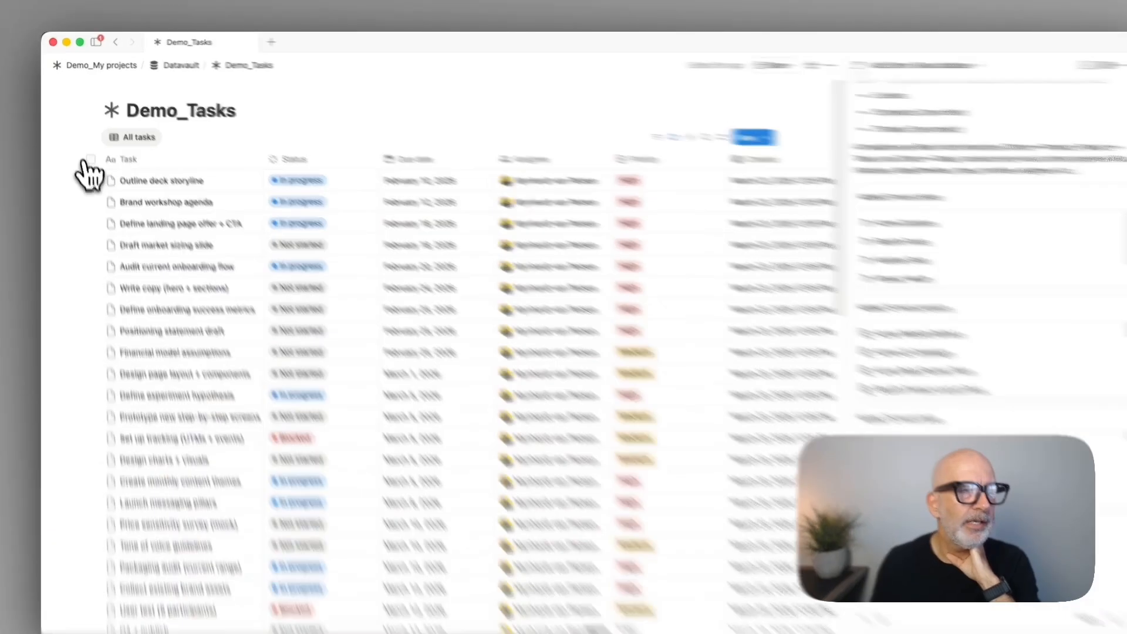
click(89, 151)
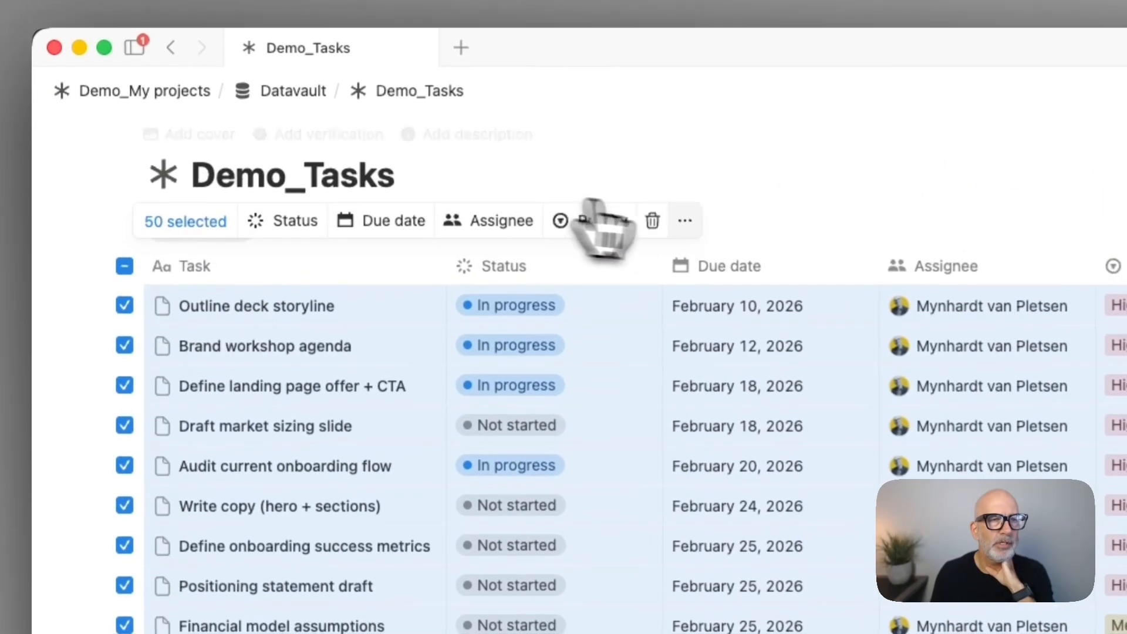
click(689, 204)
click(754, 309)
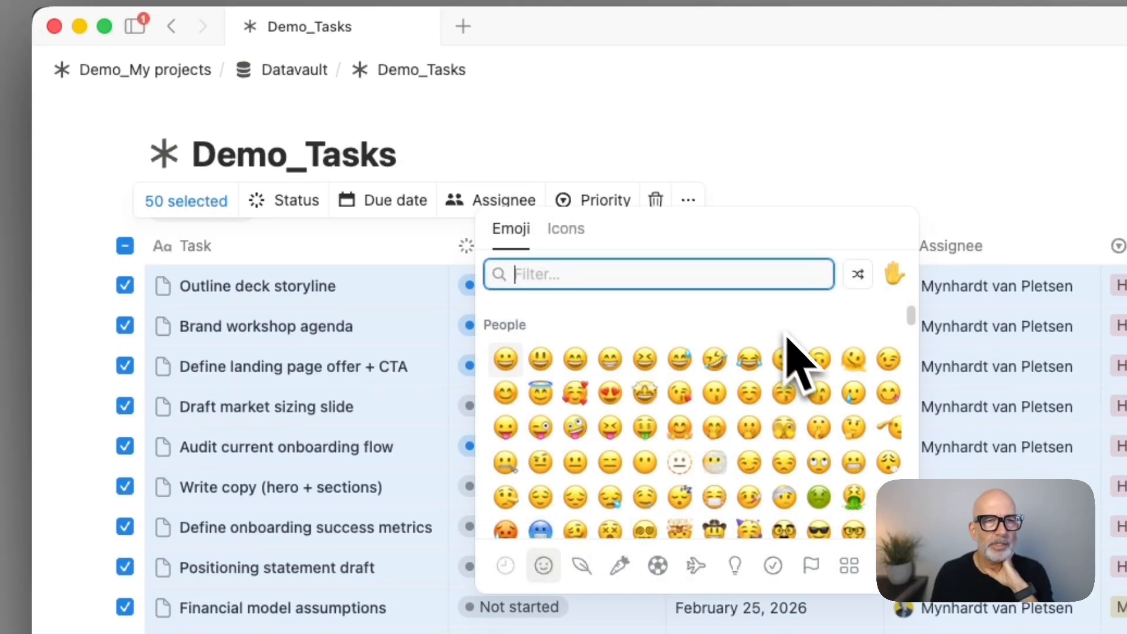
click(566, 229)
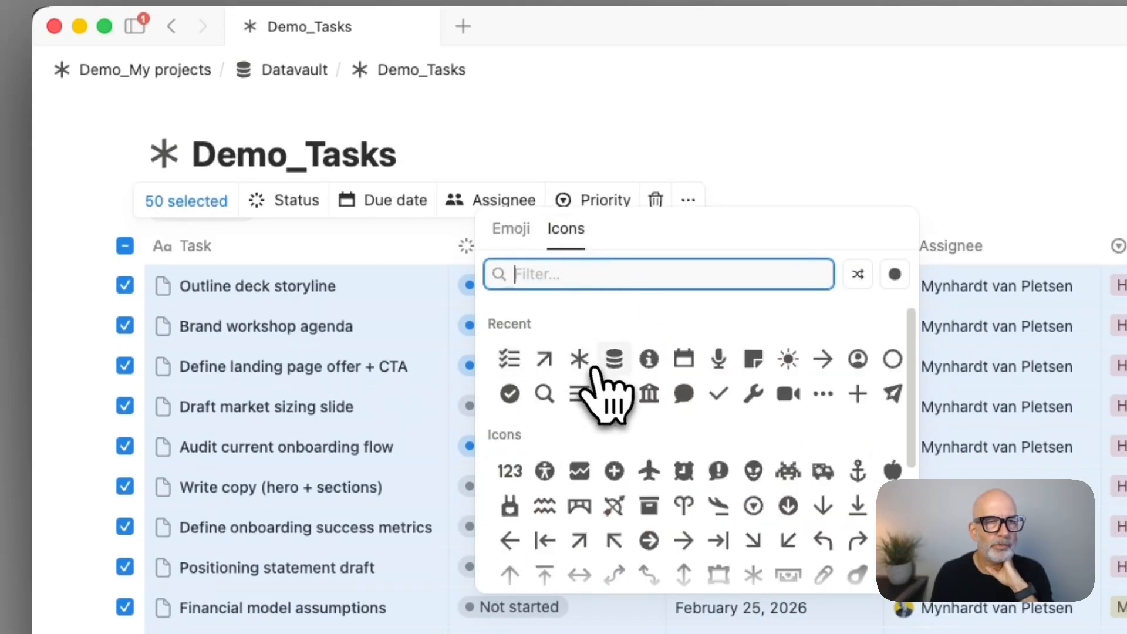
click(719, 394)
Step: On the Demo_My projects page, add a subpage titled "My Projects Dashboard" between the to-do list and the Datavault link
click(294, 70)
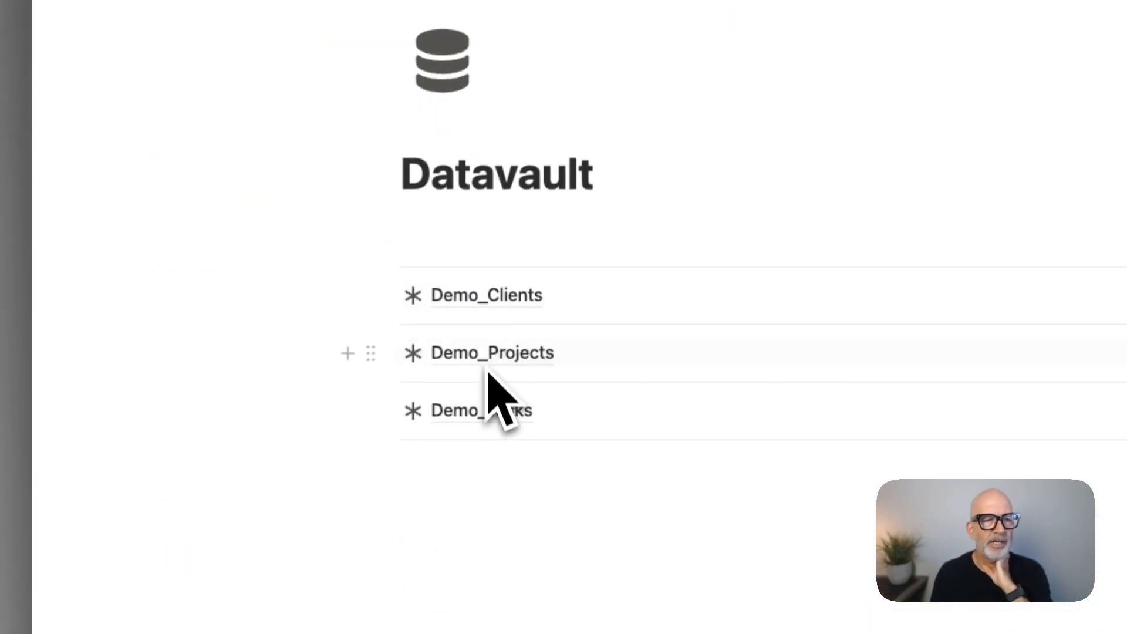
click(191, 101)
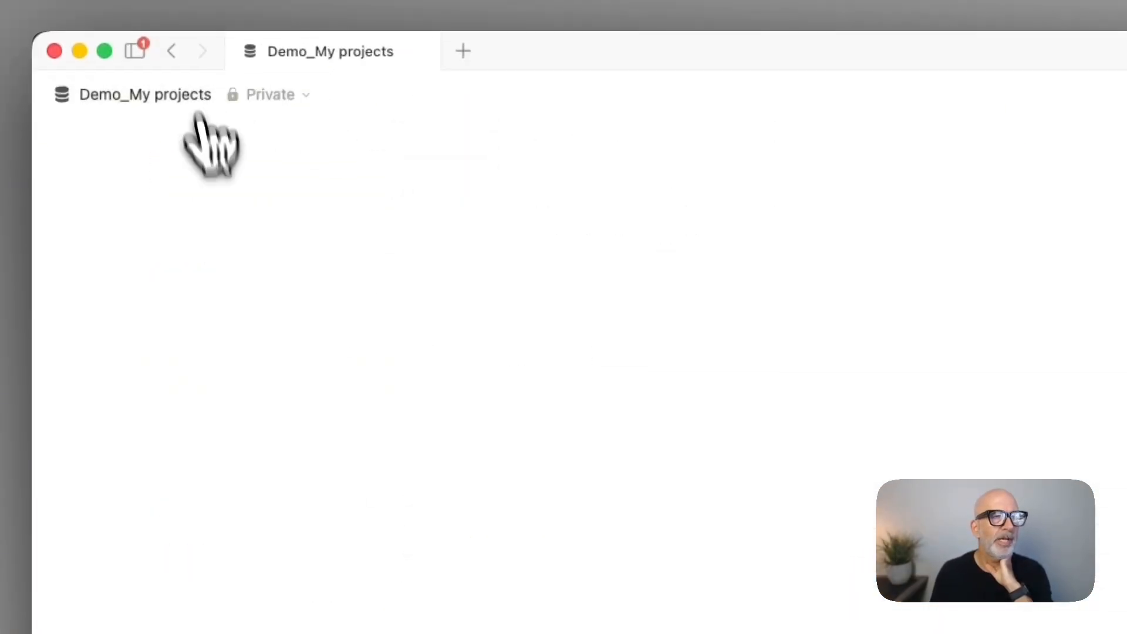
click(414, 457)
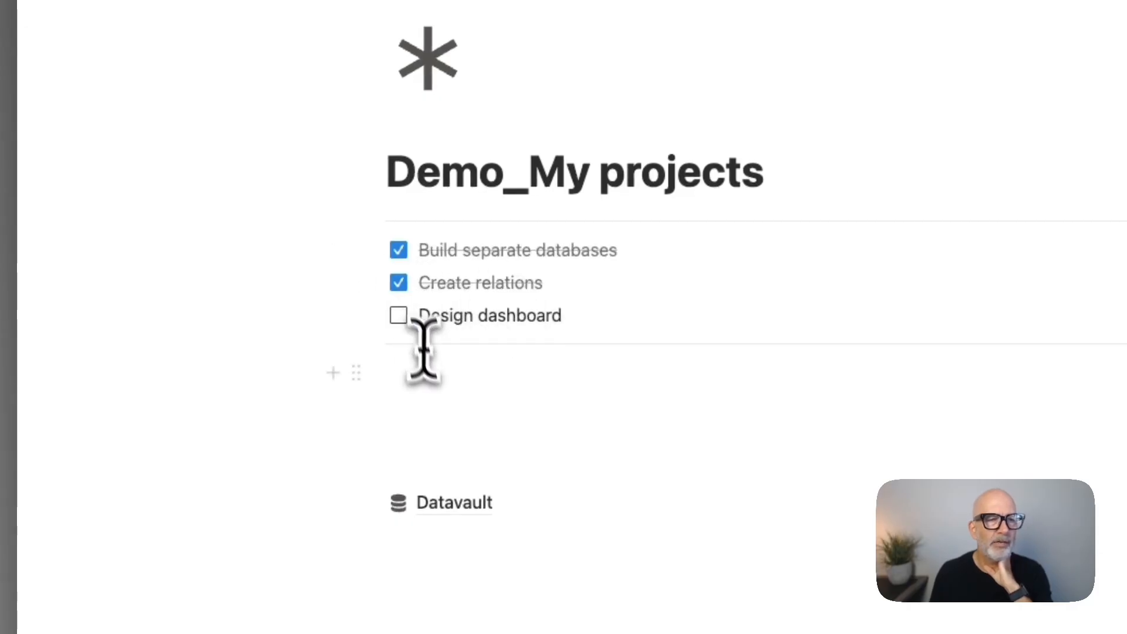
key(Return)
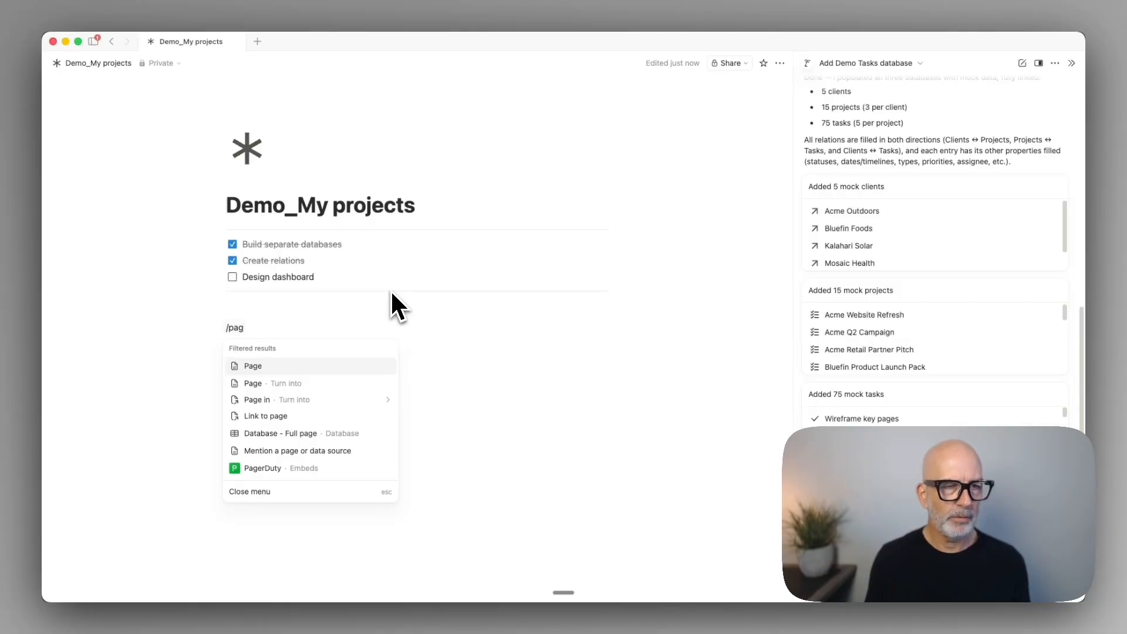
key(Return)
text(My )
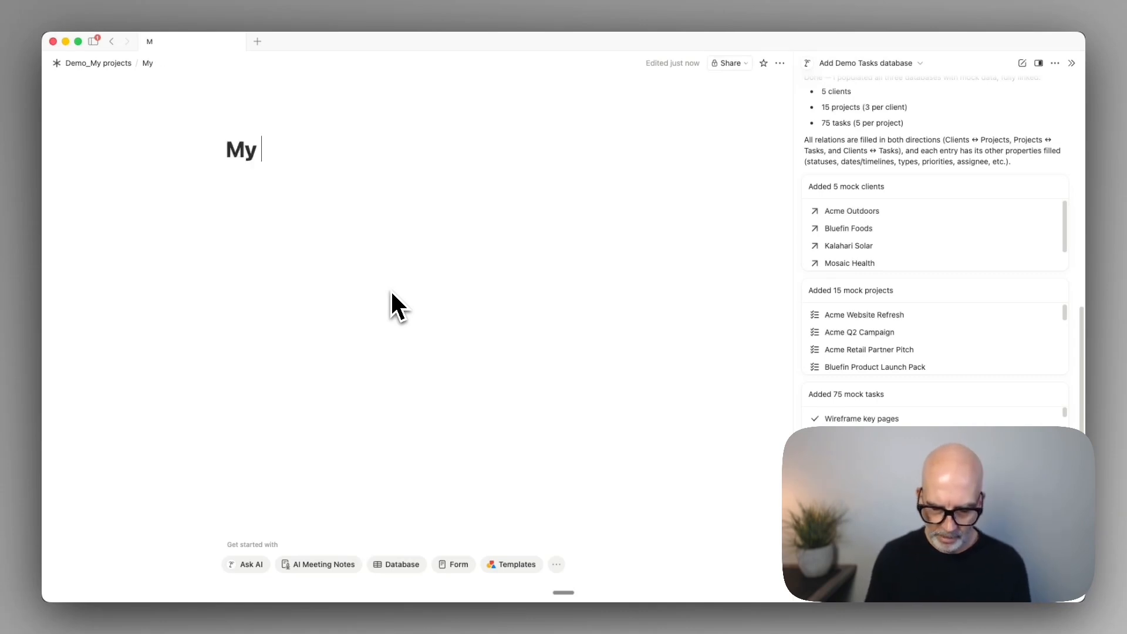
text(Projects )
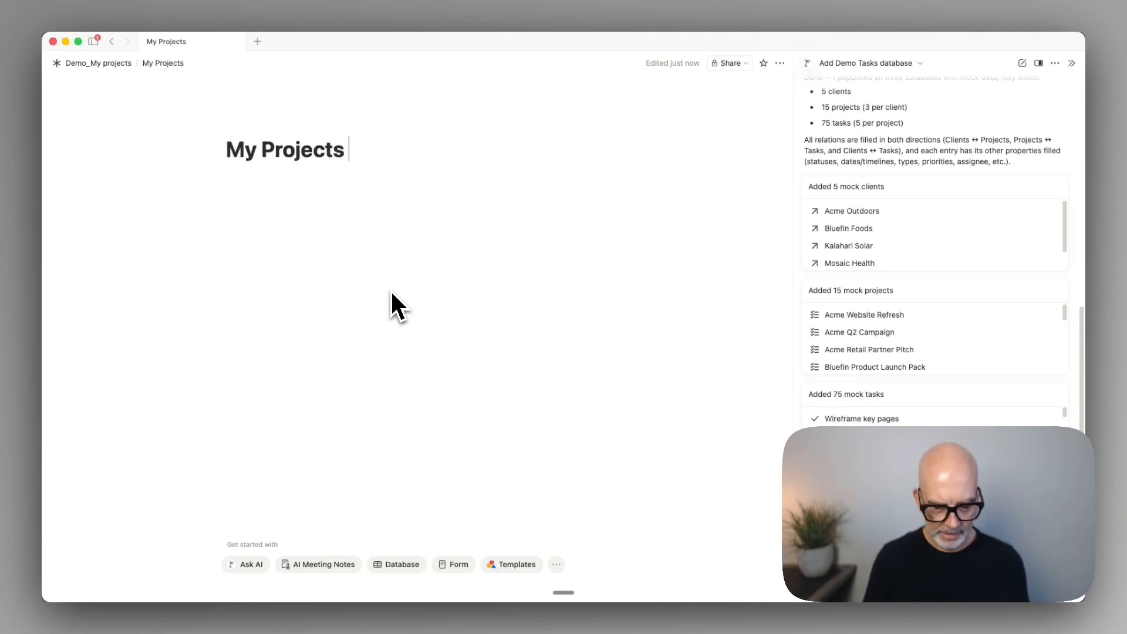
text(Dashboard)
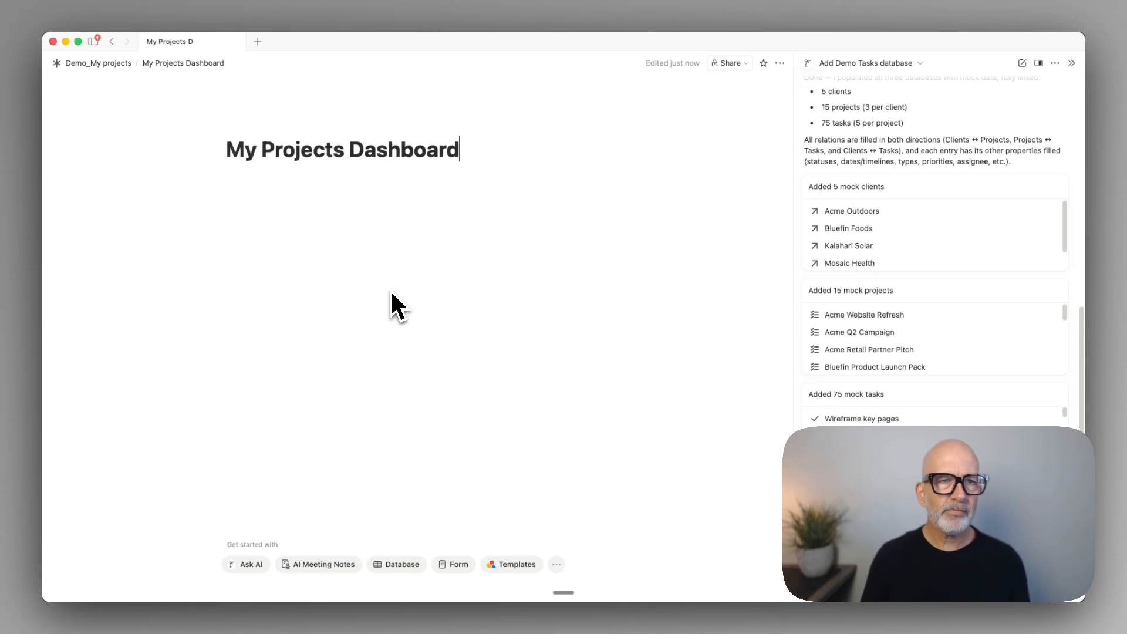
Step: Add a page icon to My Projects Dashboard and change it to the asterisk symbol
click(254, 129)
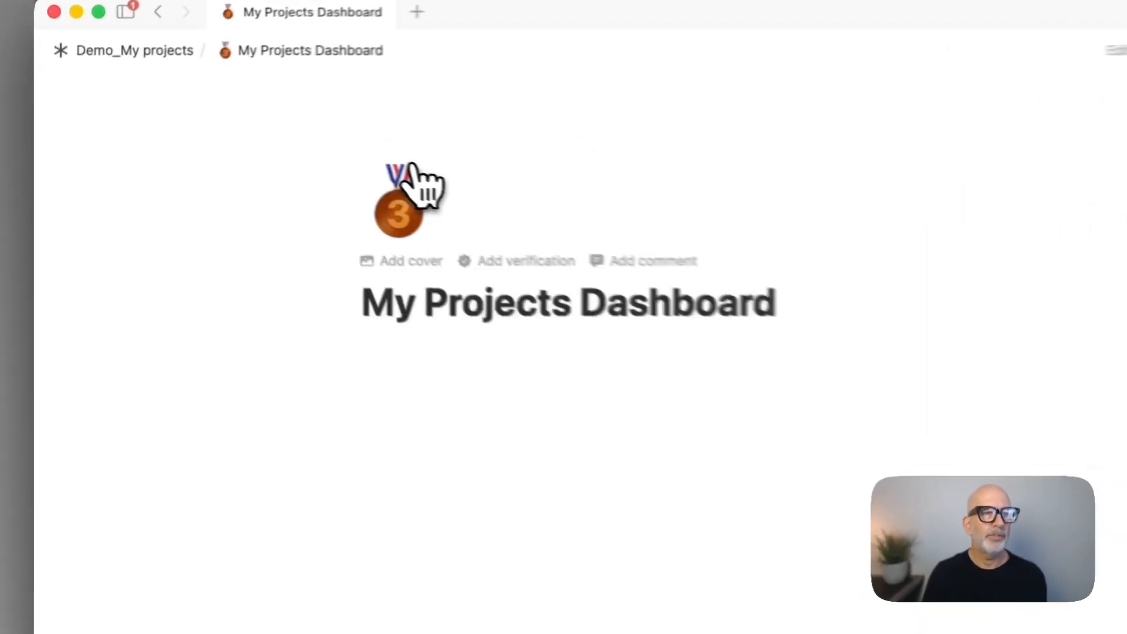
click(323, 276)
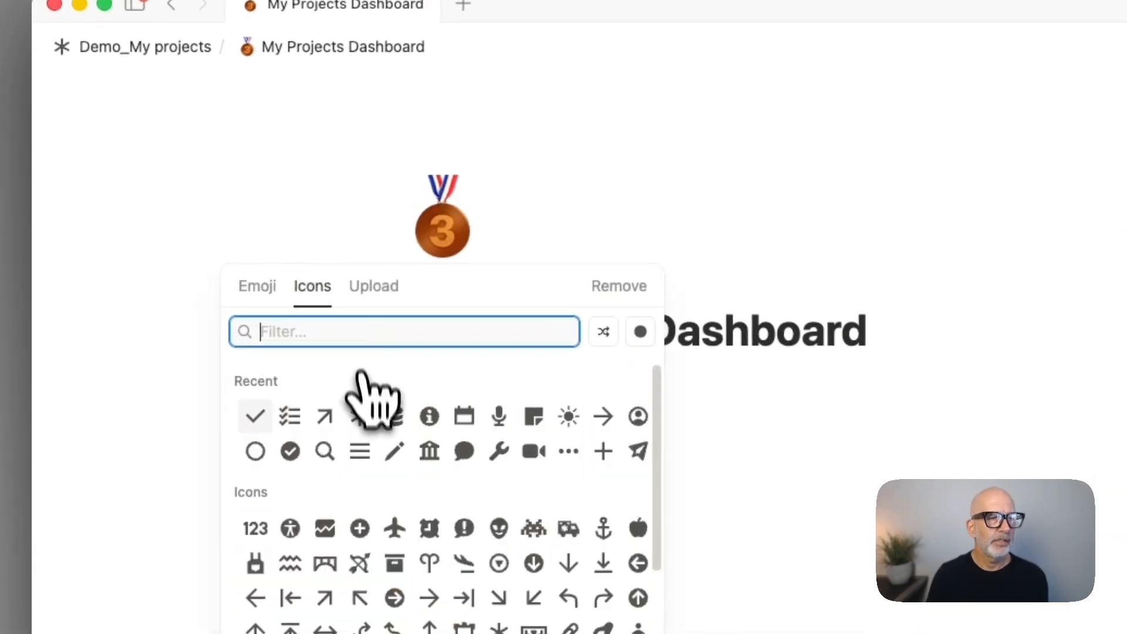
click(360, 416)
click(558, 404)
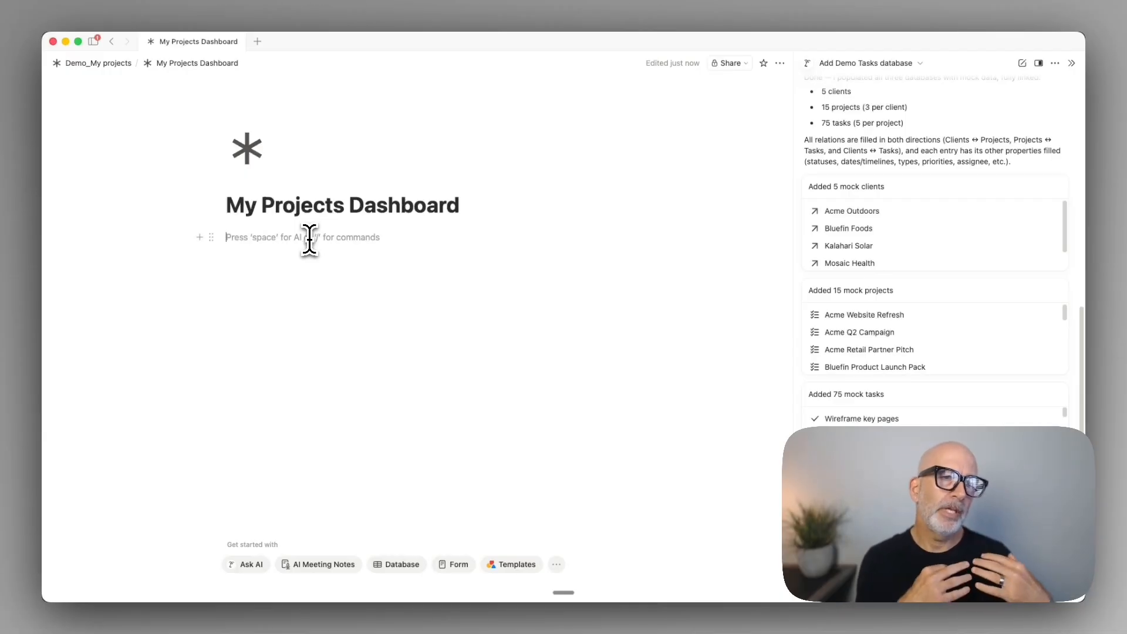
text(/)
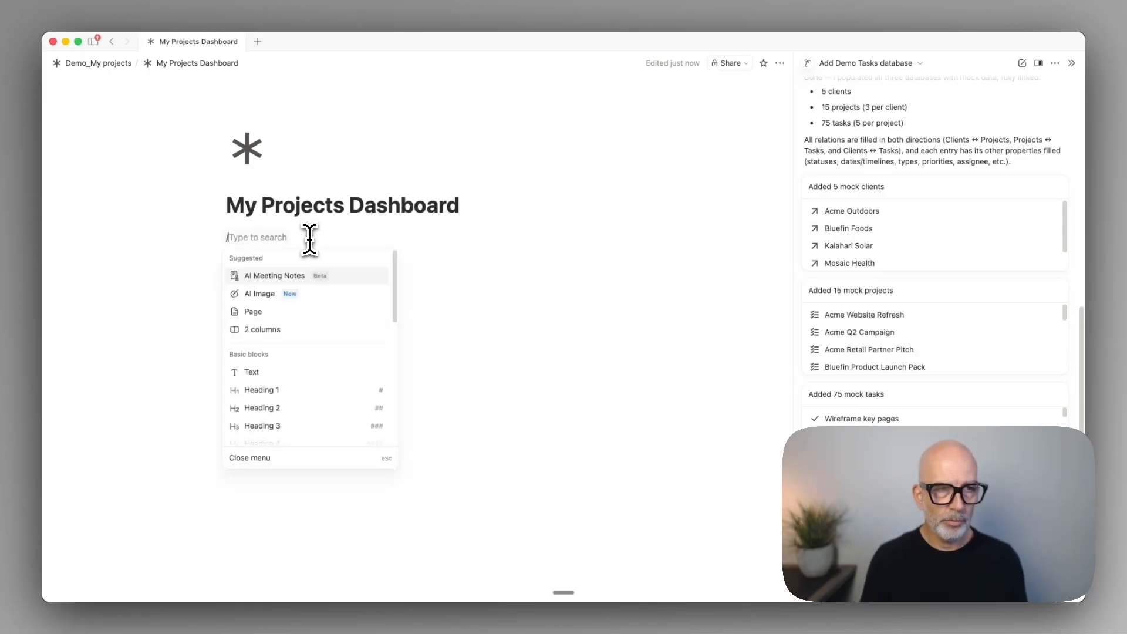
text(view)
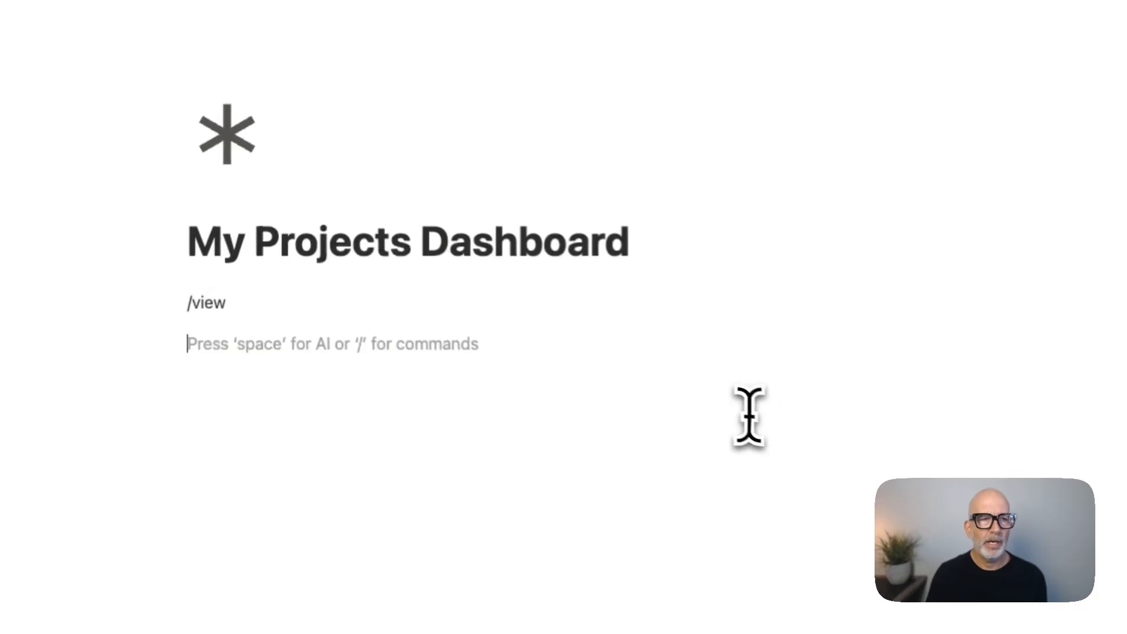
key(BackSpace)
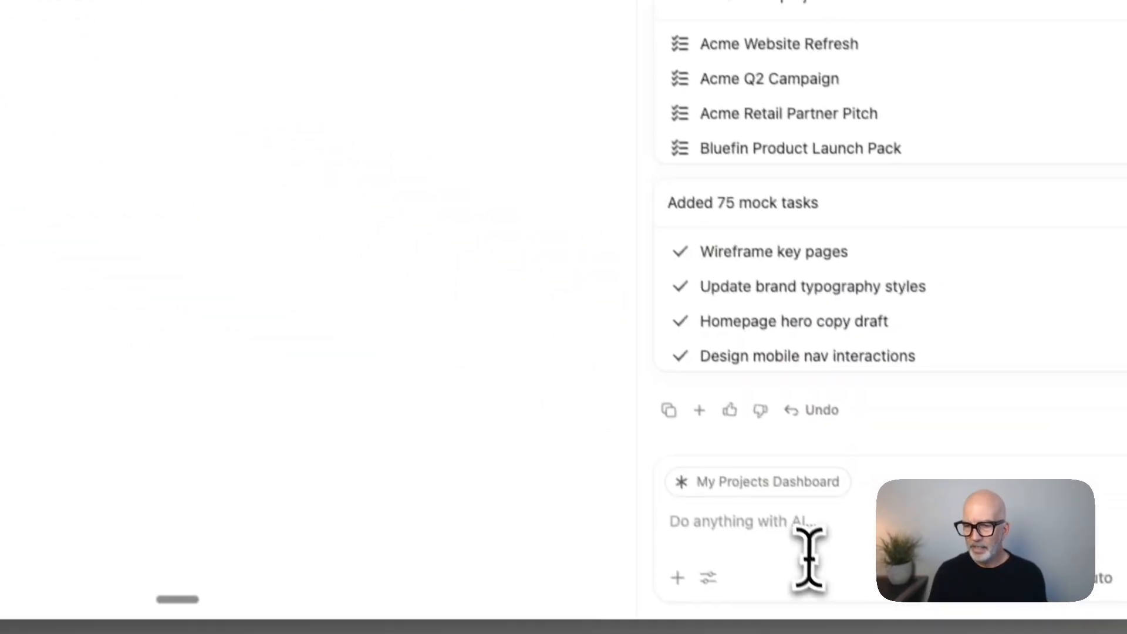
click(786, 521)
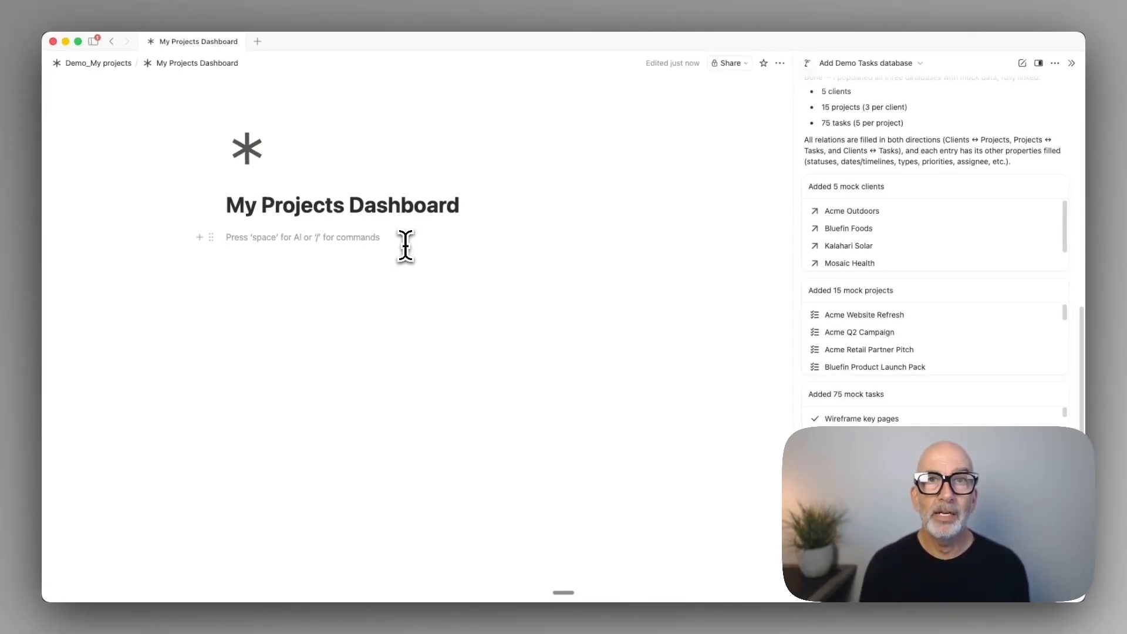
Step: Insert a gallery view database block below the title and link it to the existing Demo_Clients data source
text(/)
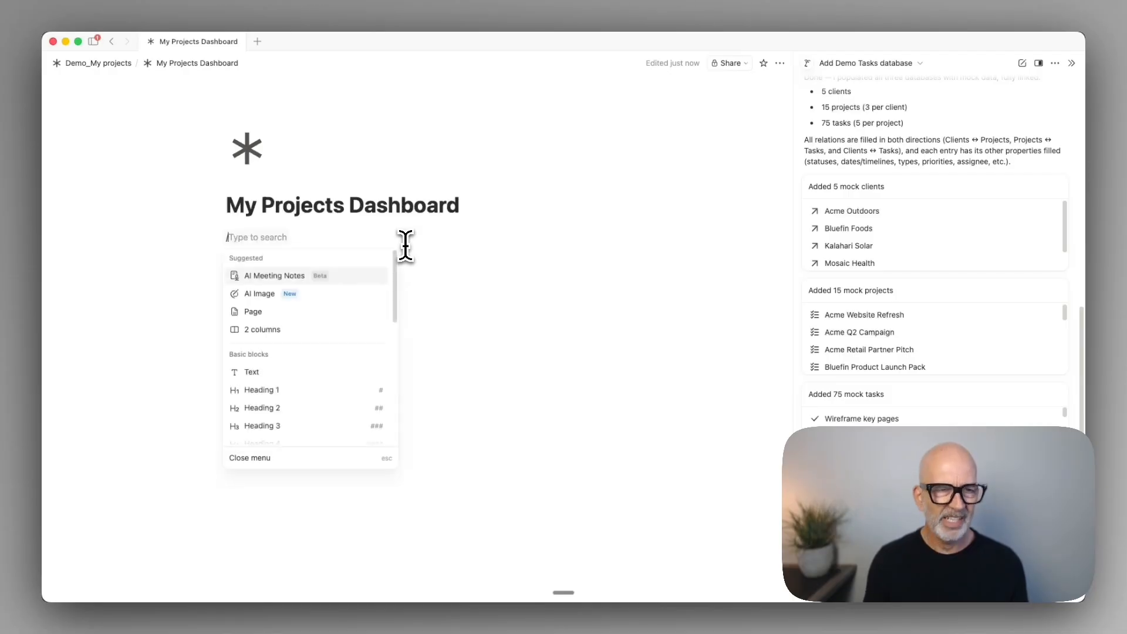
text(view)
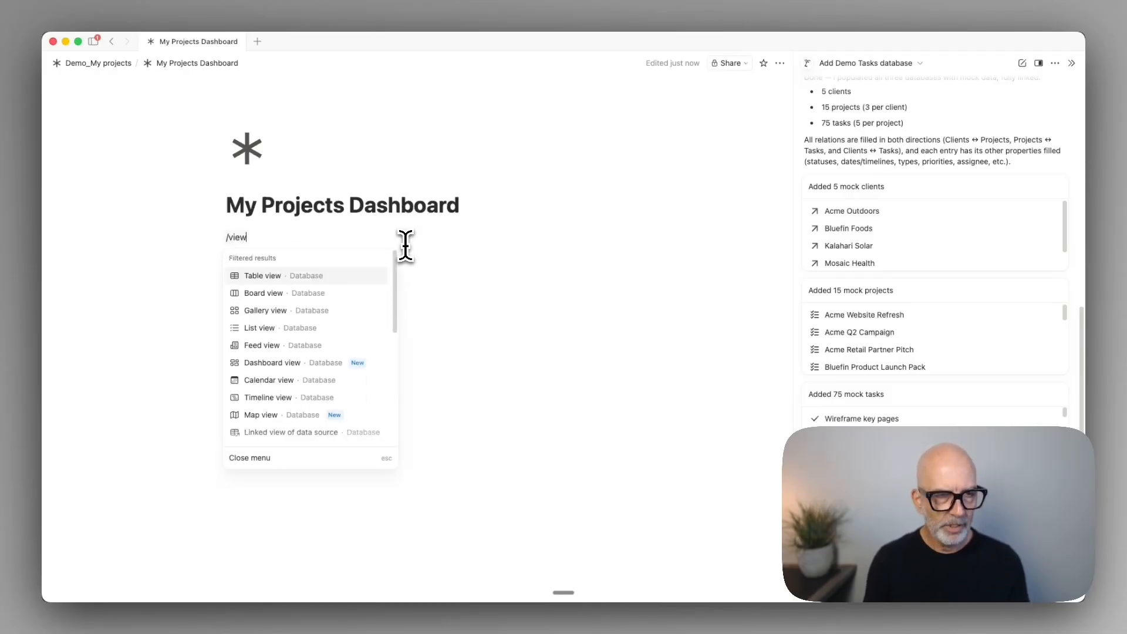
key(Down)
key(Down)
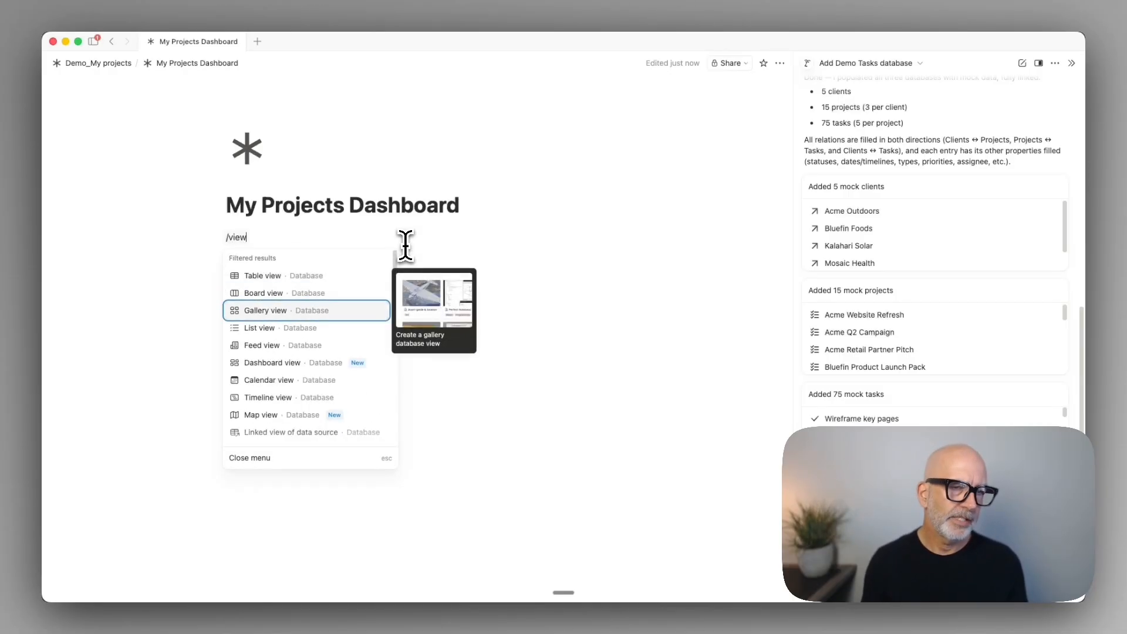
key(Return)
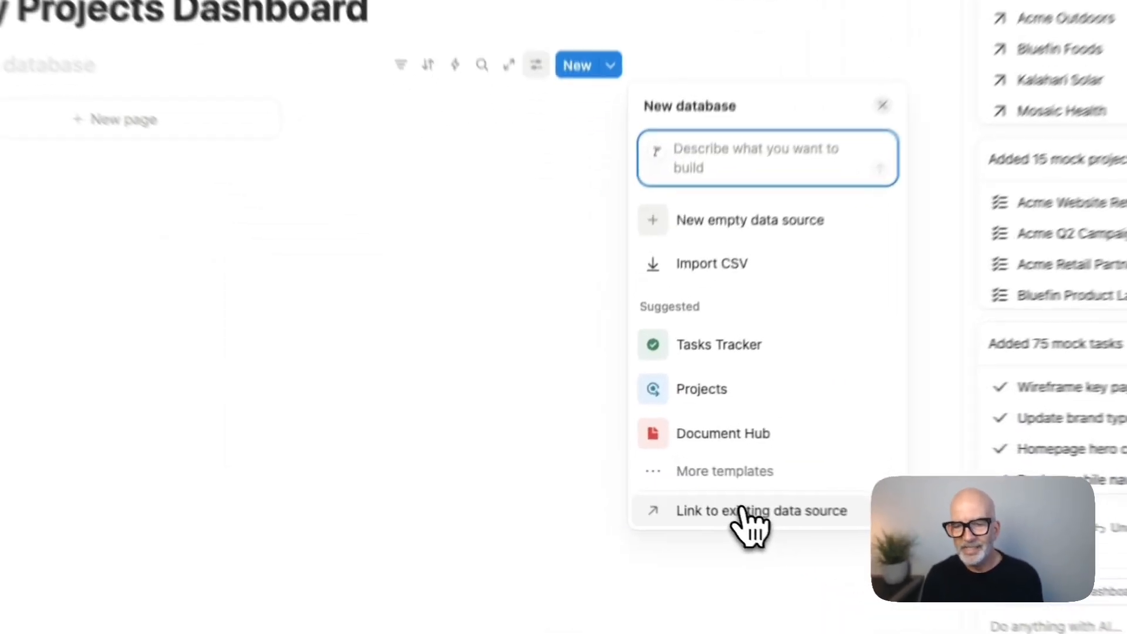
click(665, 488)
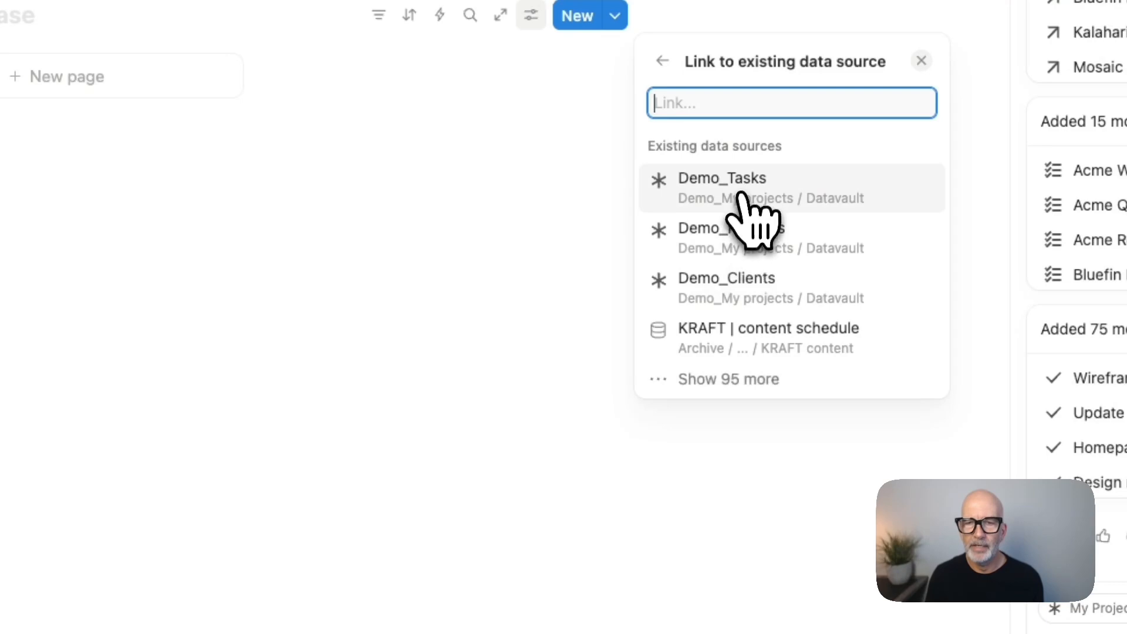
click(744, 284)
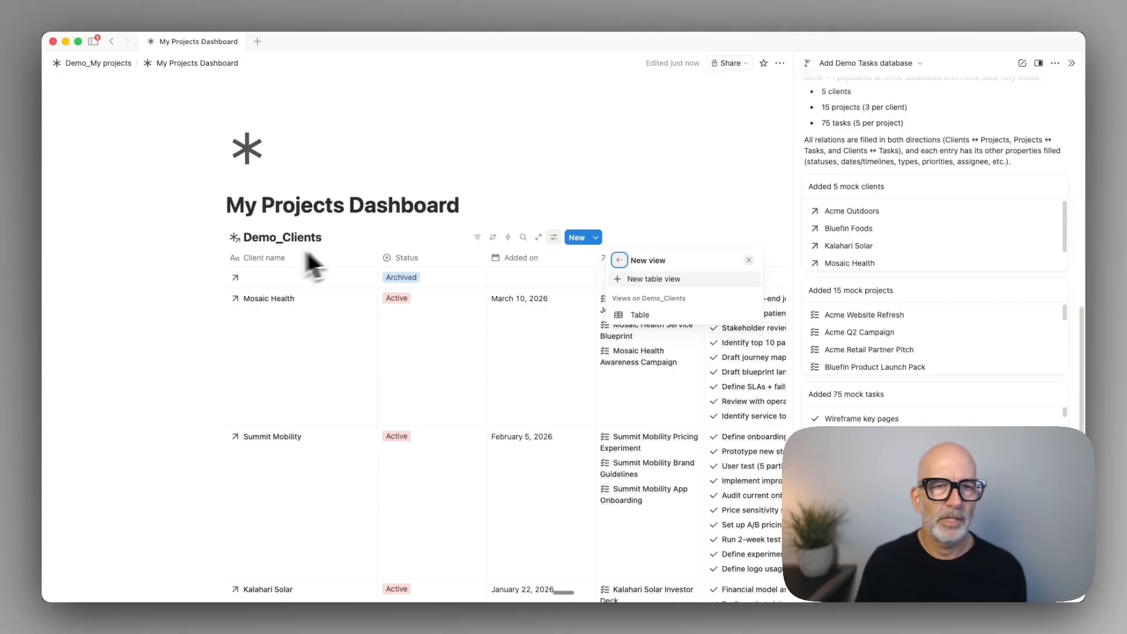
click(686, 198)
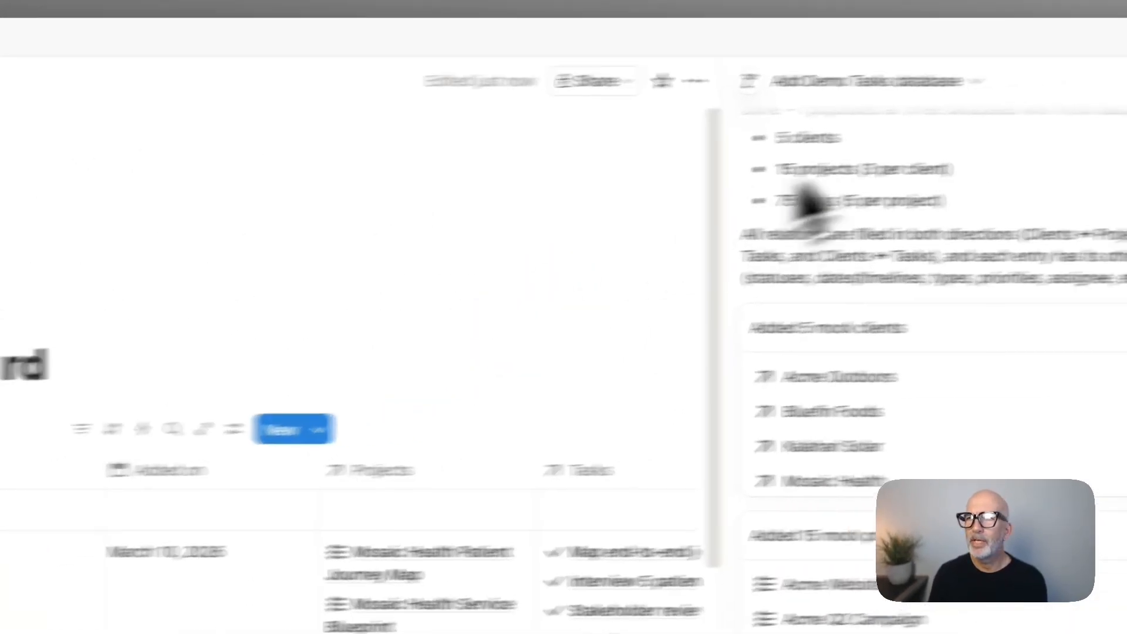
Step: Close the AI chat and switch the dashboard page to full width
click(1083, 94)
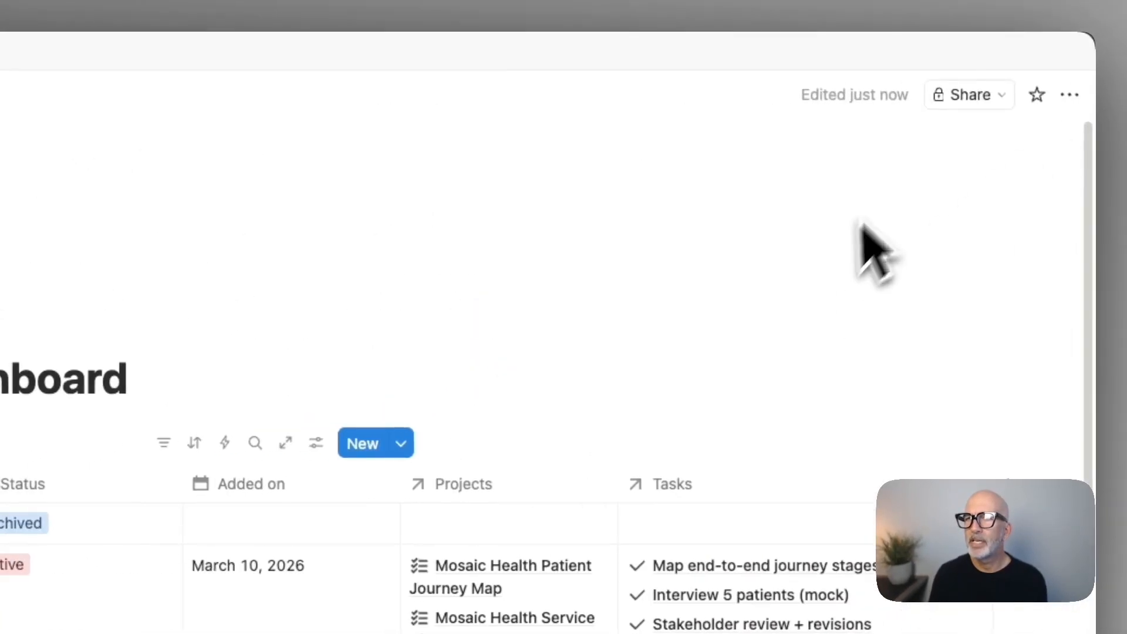
click(1069, 94)
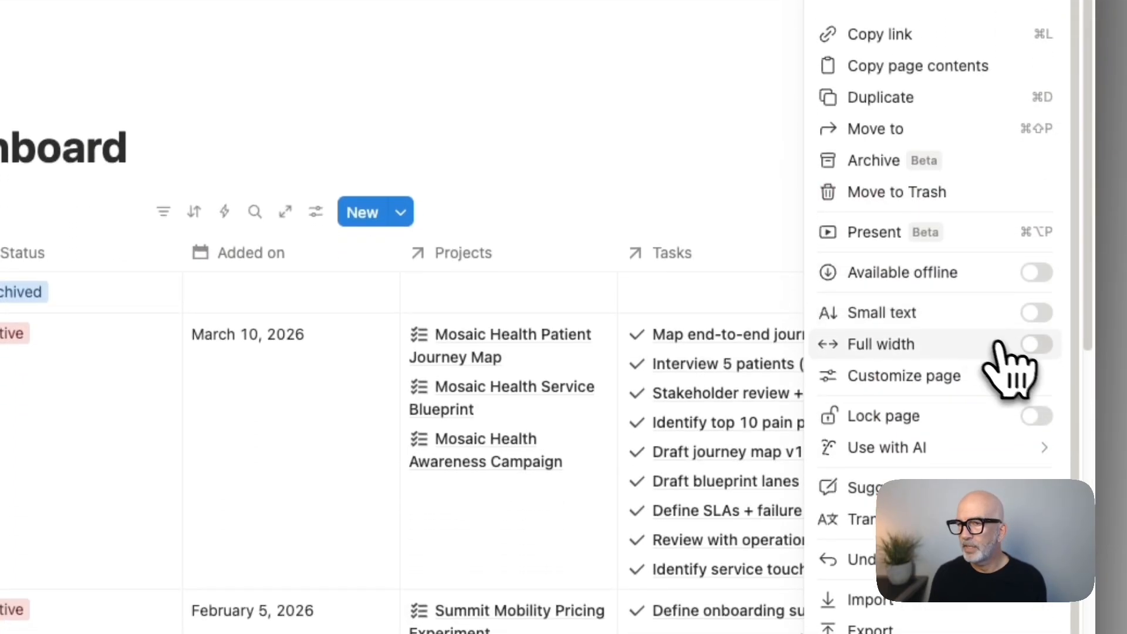
click(1036, 342)
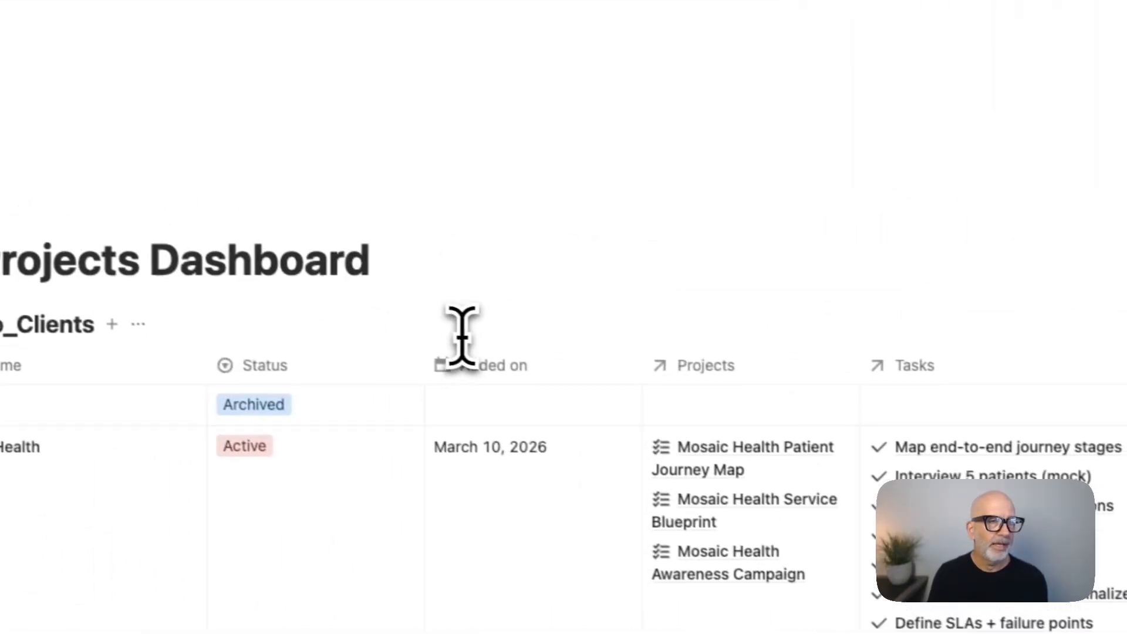
Step: Add a two-column layout under the page title and move the Demo_Clients view into its first column
click(471, 281)
key(Return)
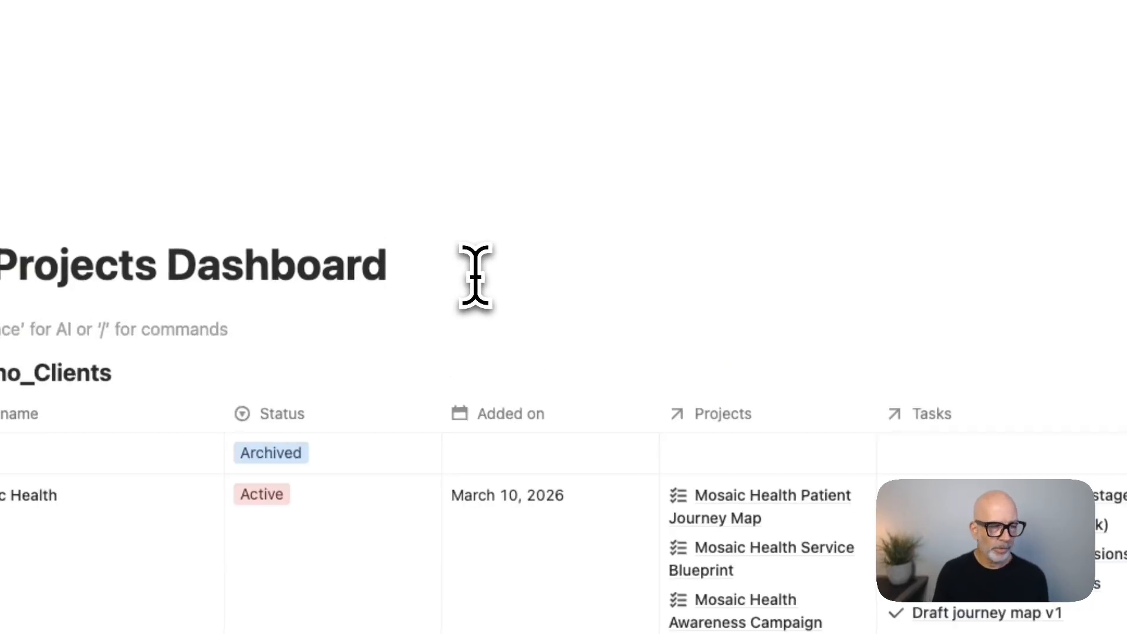
text(/2col)
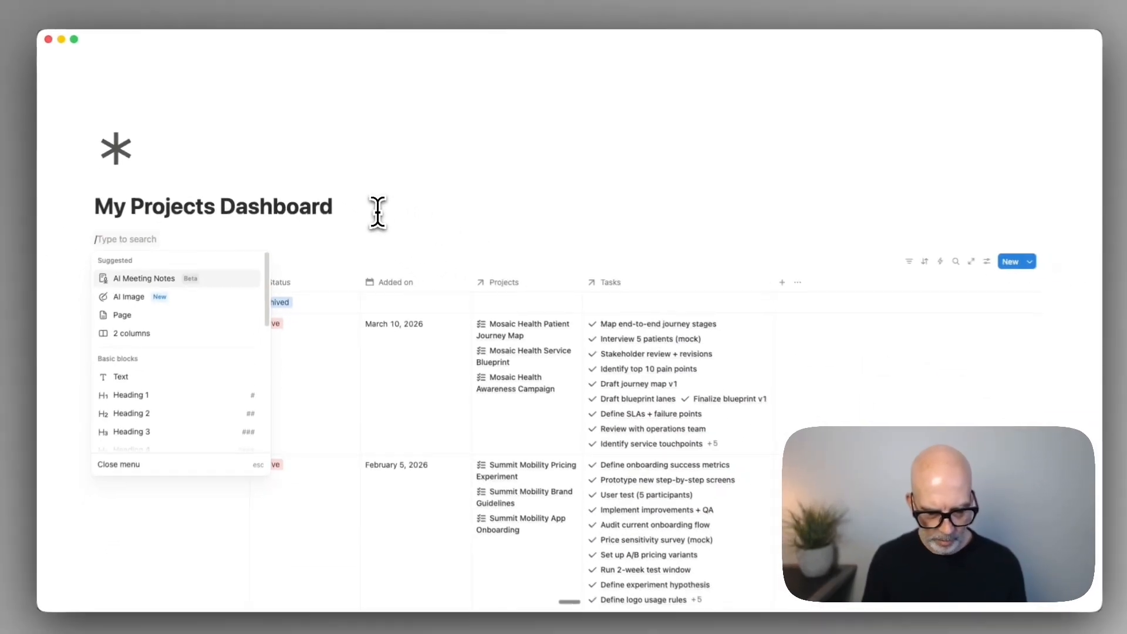
key(Return)
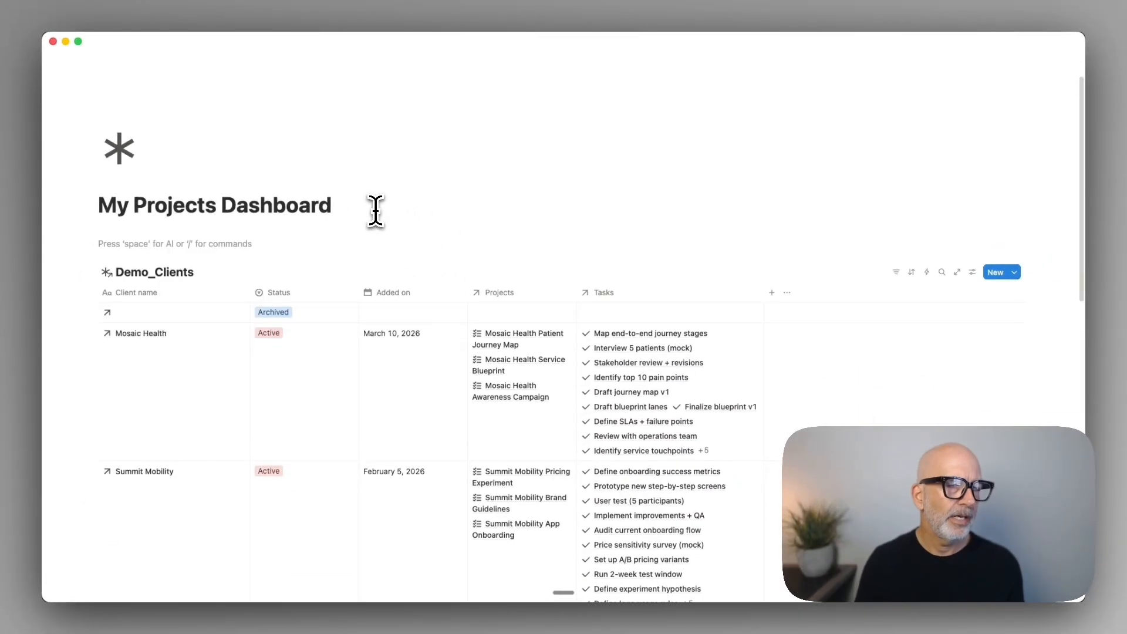
drag(89, 276, 103, 246)
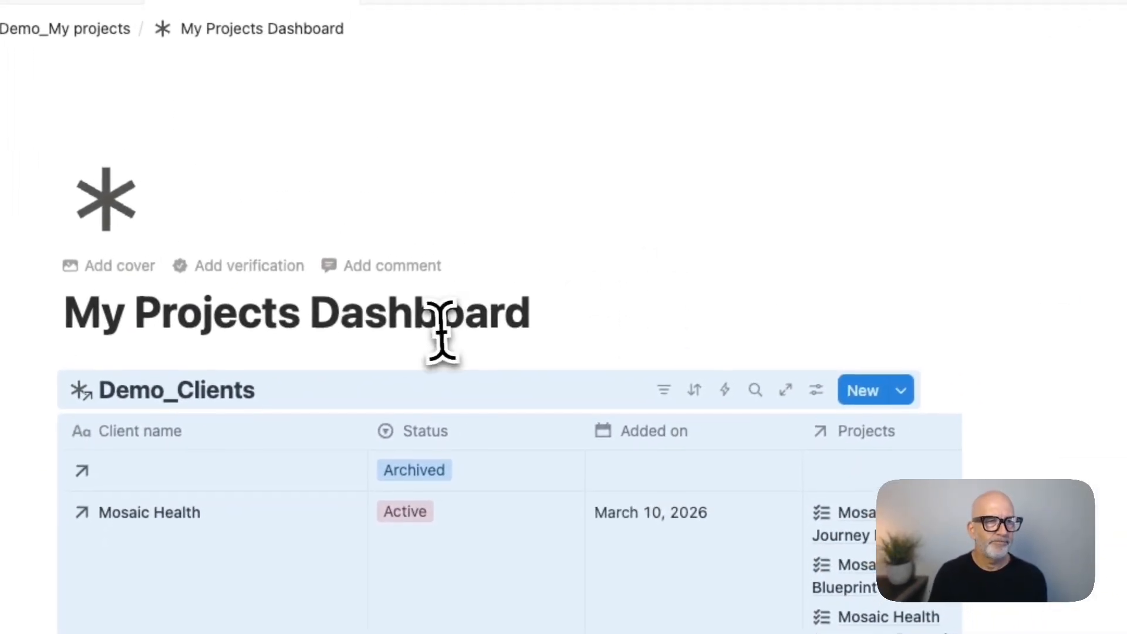
Step: Insert a callout between the page title and the Demo_Clients view and remove the callout's icon
click(555, 311)
key(Return)
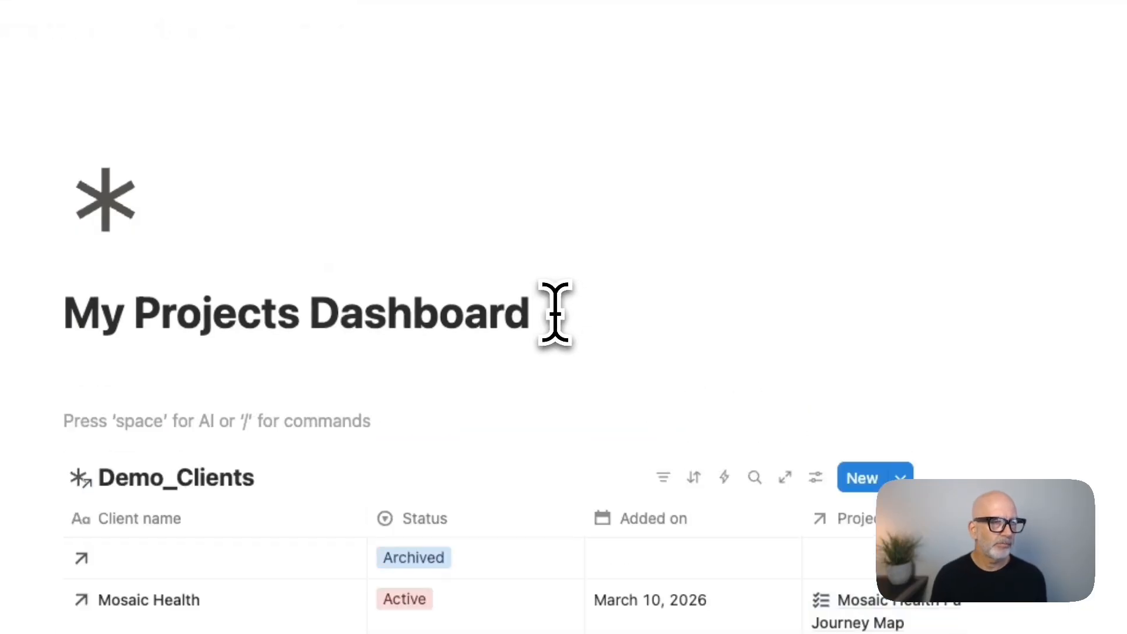
text(/call)
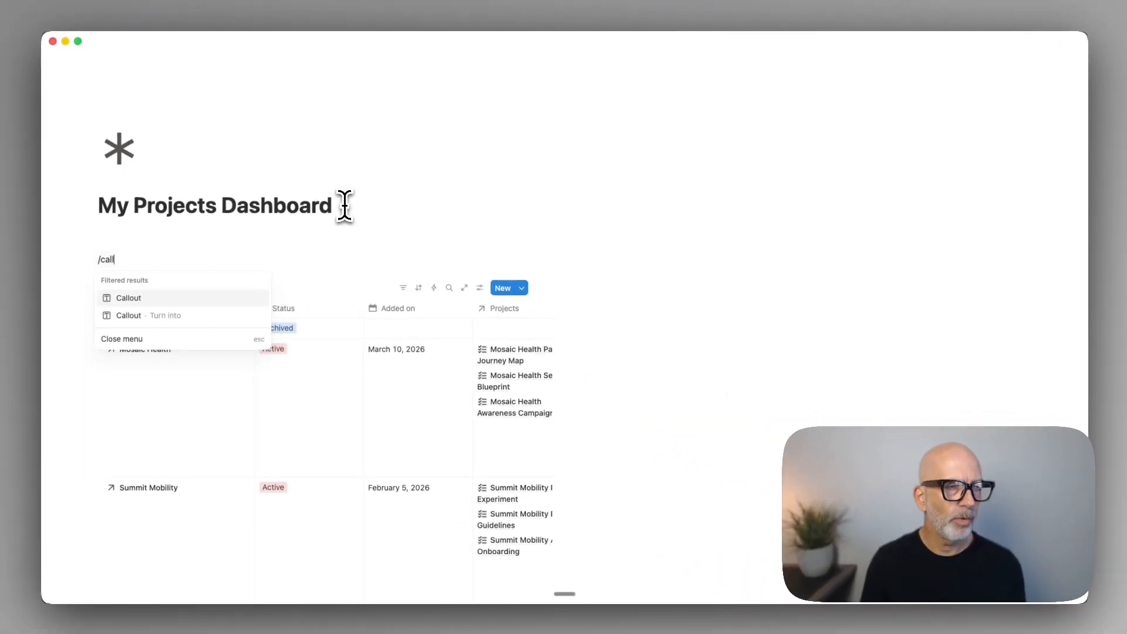
key(Return)
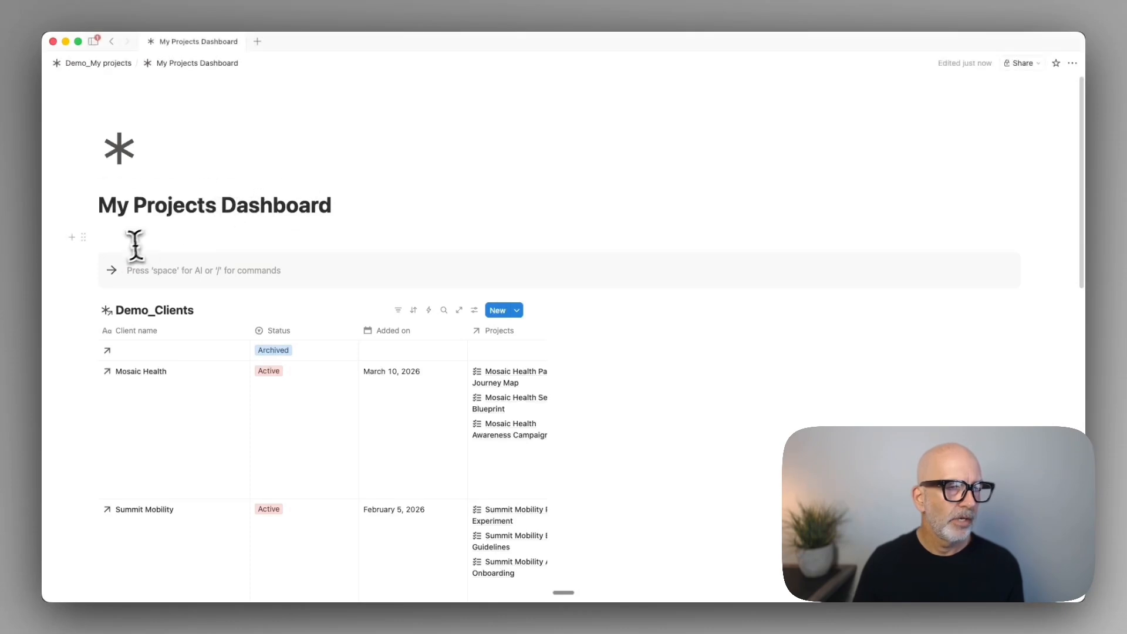
click(113, 270)
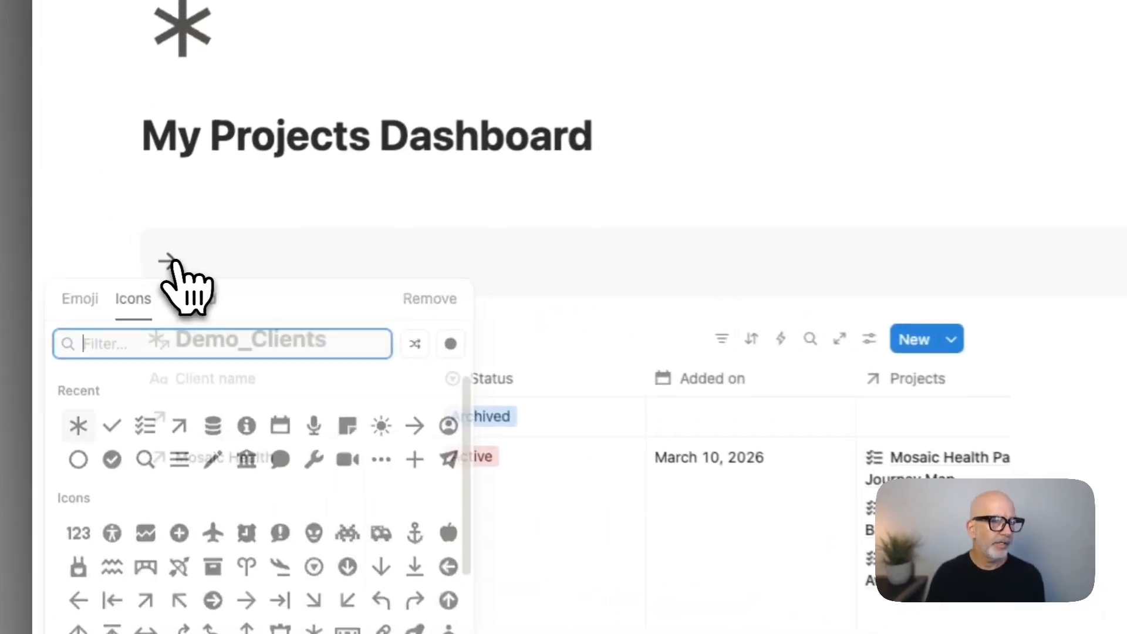
click(443, 299)
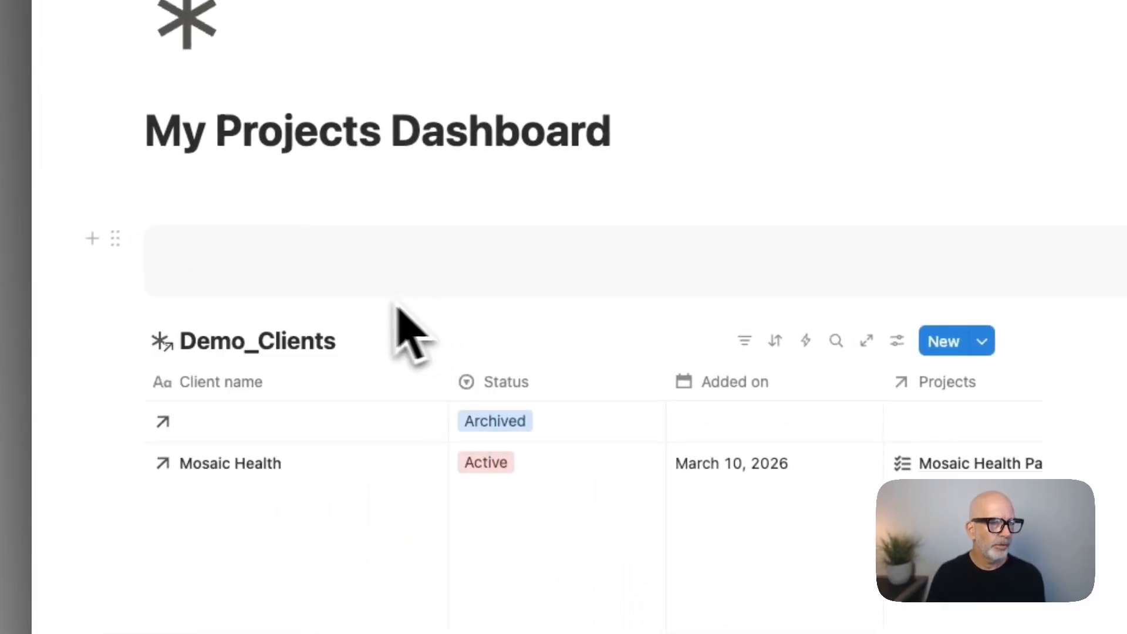
Step: Enter "Clients" in the callout and format it as a Heading 2
click(460, 228)
text(Client)
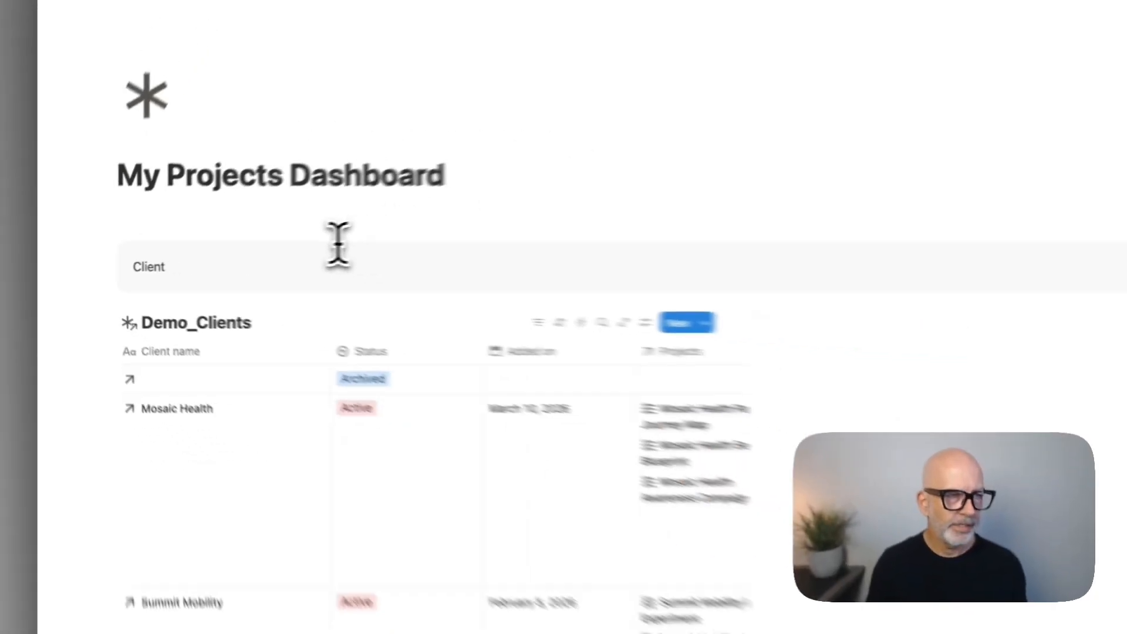
text(s)
key(super+a)
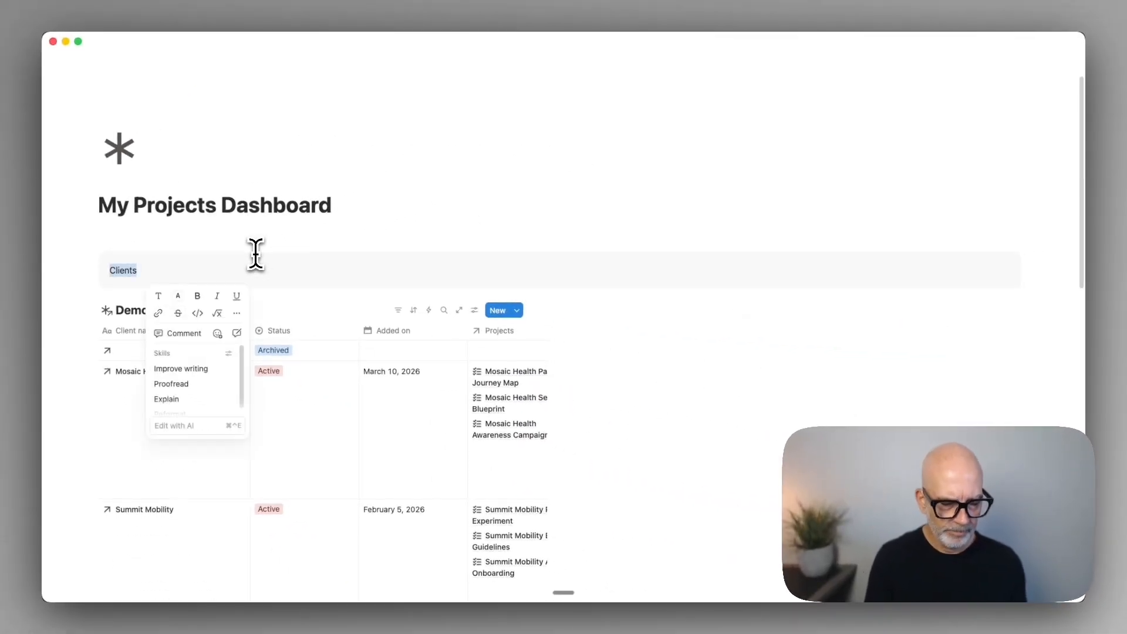
key(super+alt+2)
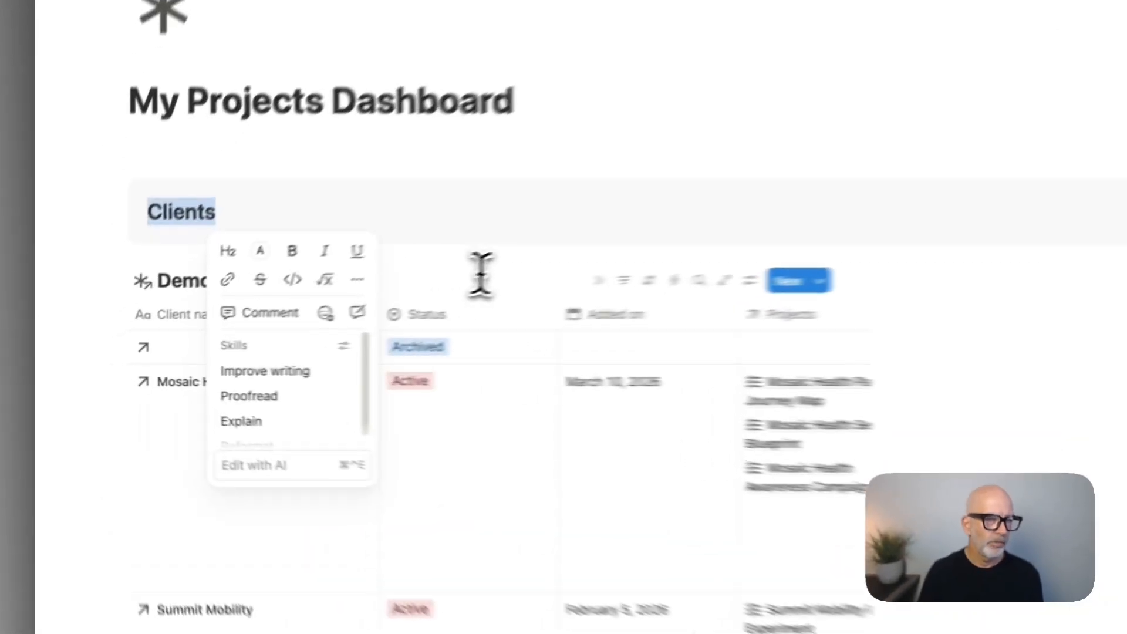
Step: Hide the Demo_Clients view's title and move the view into the callout beneath the Clients heading
click(299, 313)
click(218, 315)
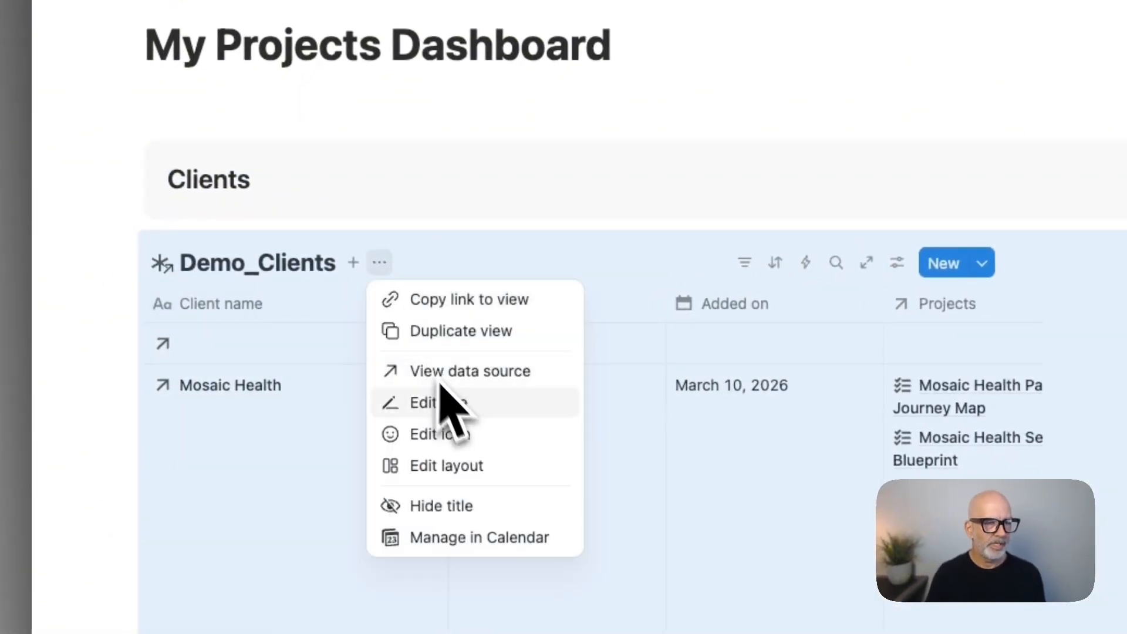
click(457, 502)
drag(109, 262, 210, 194)
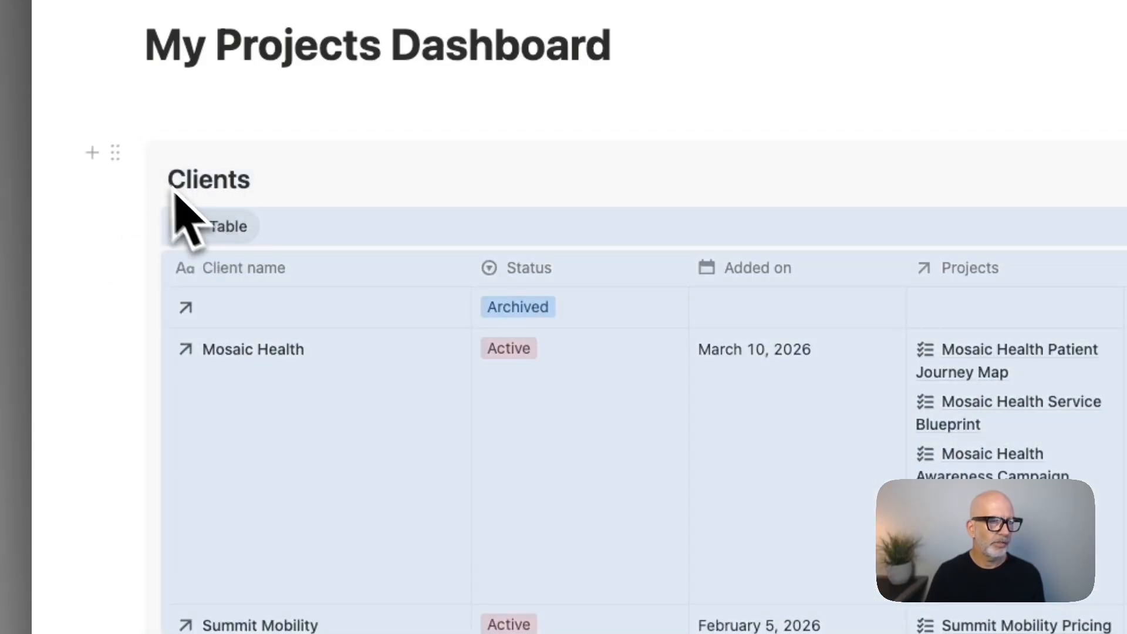
drag(115, 160, 176, 121)
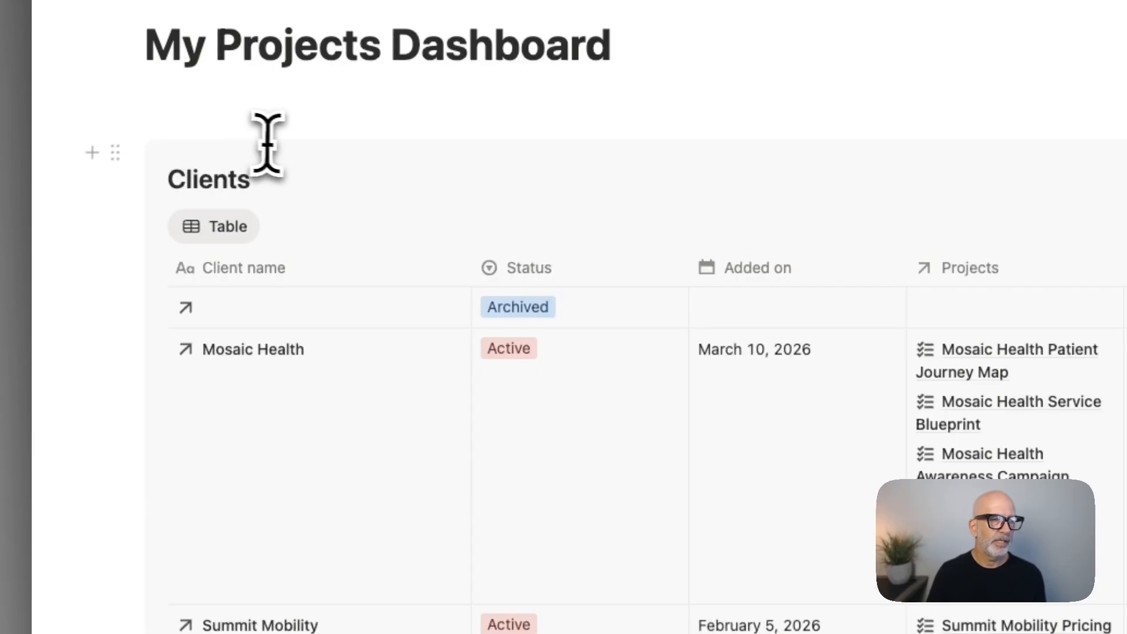
Step: Insert a new two-column layout on the empty line between the page title and the Clients callout
click(213, 109)
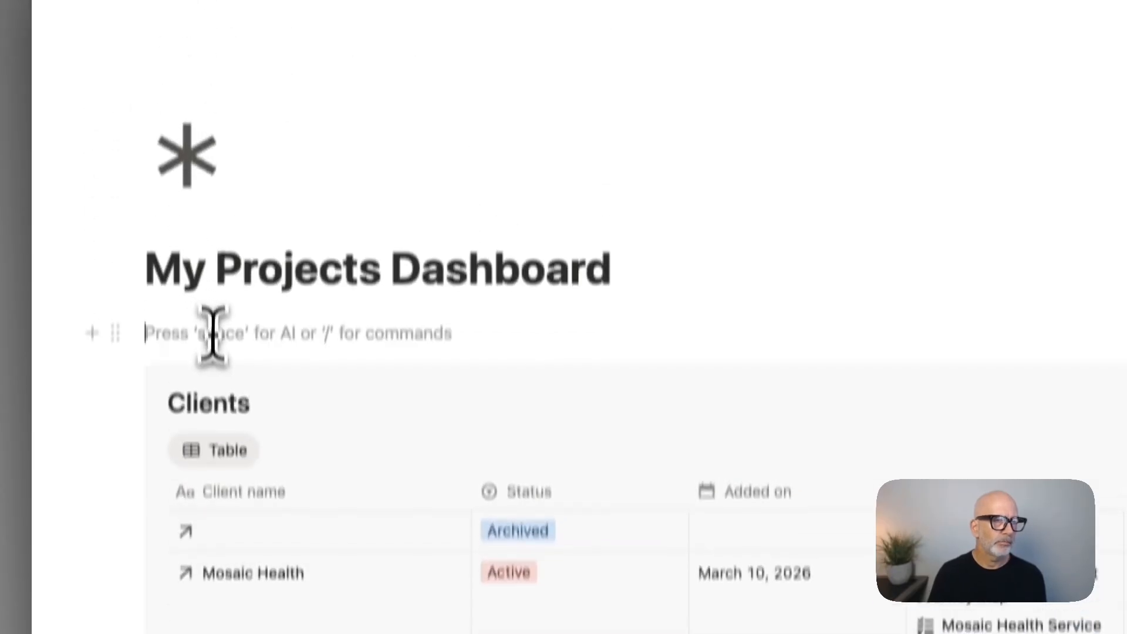
text(/2col)
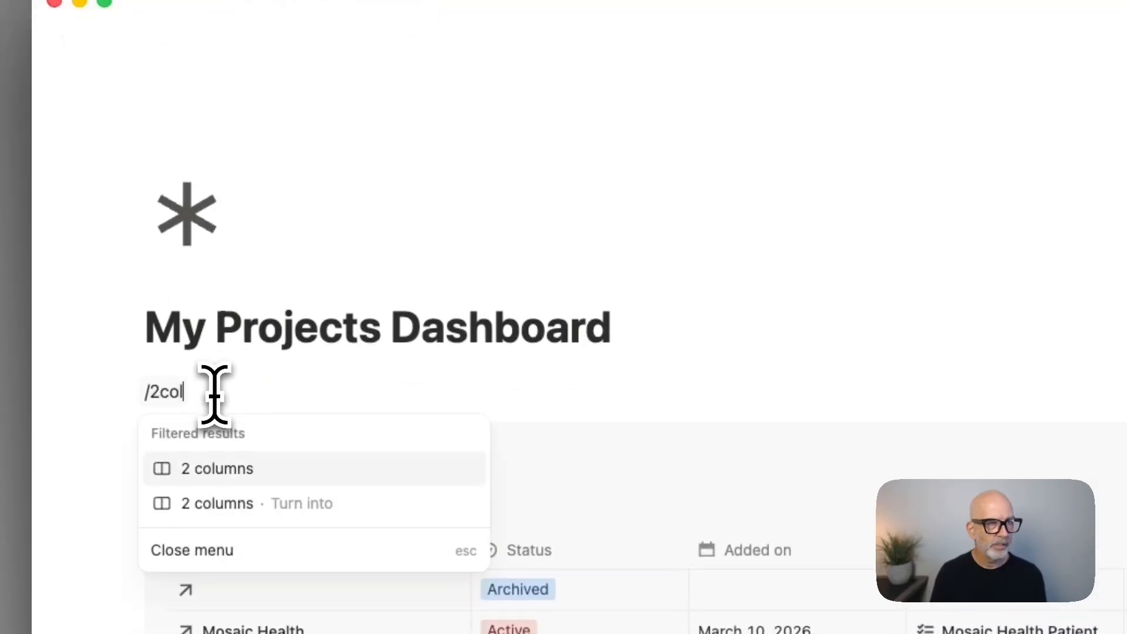
key(Return)
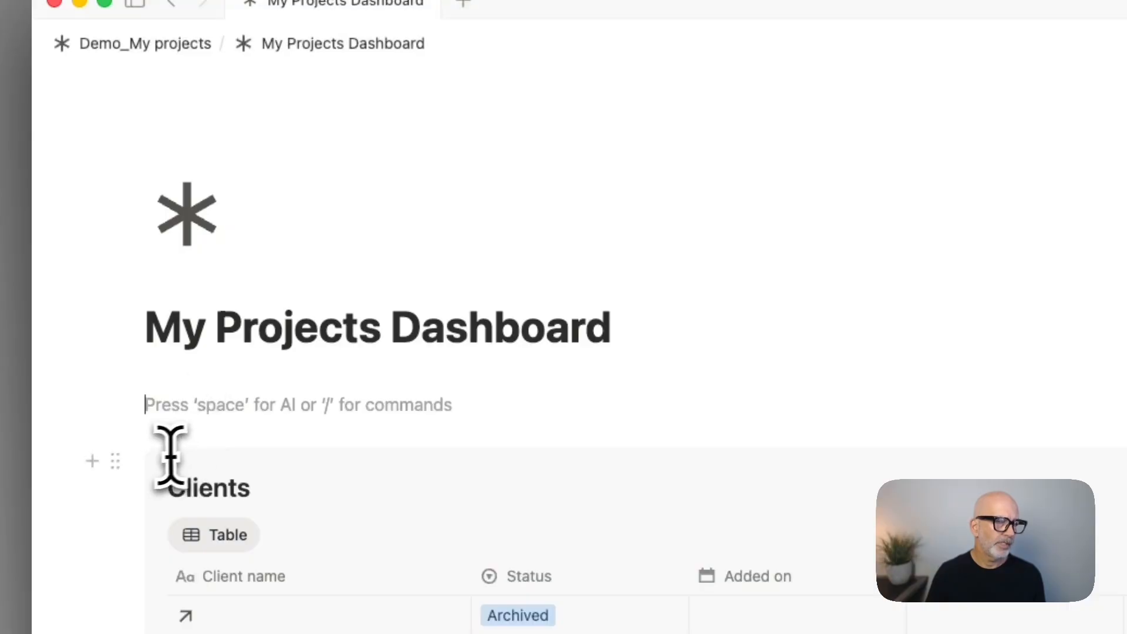
Step: Move the Clients callout into the first column of the new layout below the page title
drag(125, 455, 143, 407)
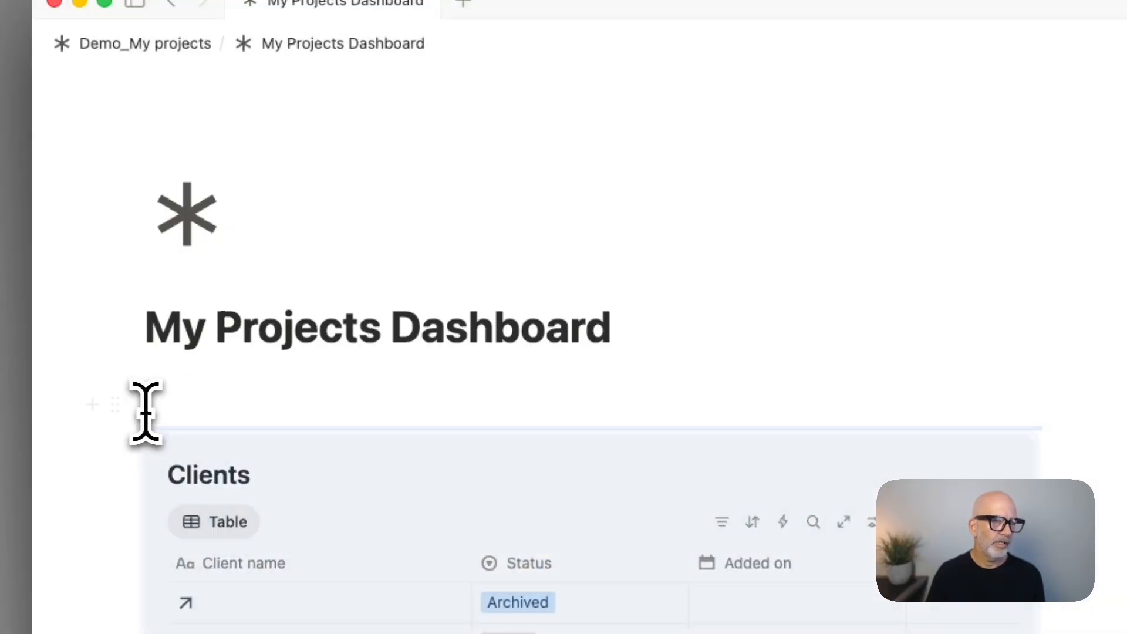
click(271, 404)
scroll(325, 415, down, 2)
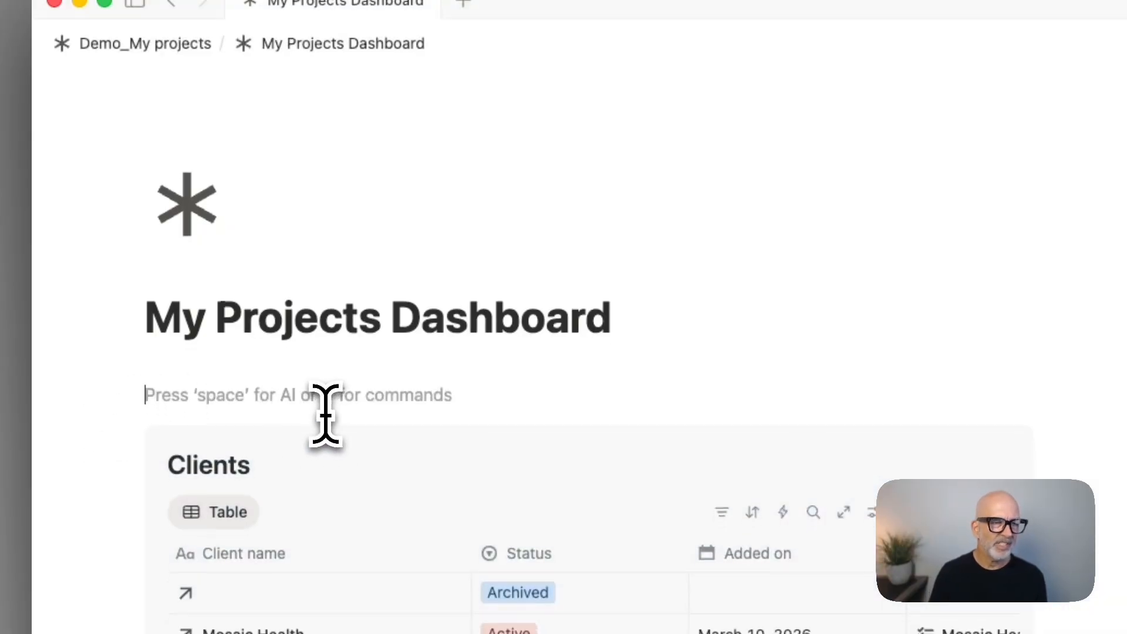
scroll(325, 416, down, 1)
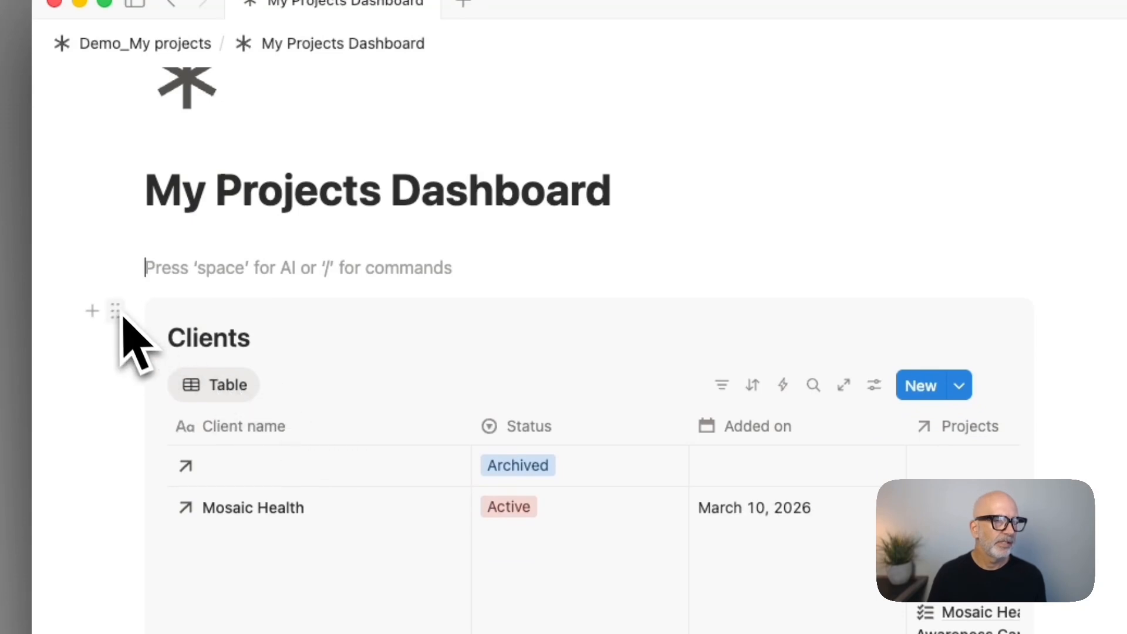
Step: Set the Clients callout's background color to Default background
click(115, 311)
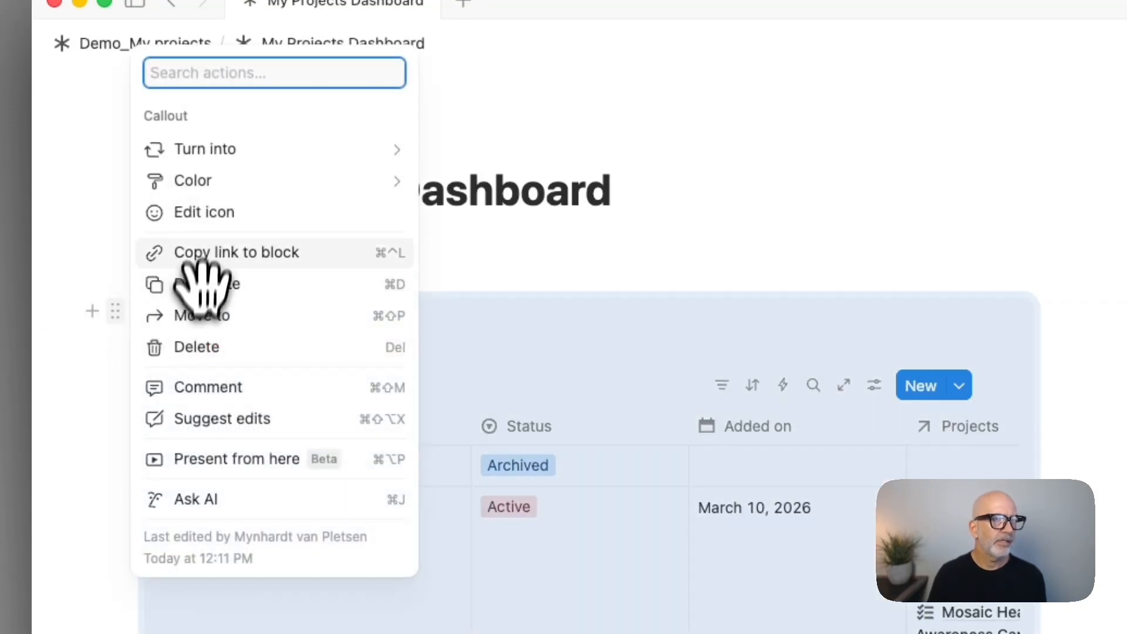
mouse_move(205, 179)
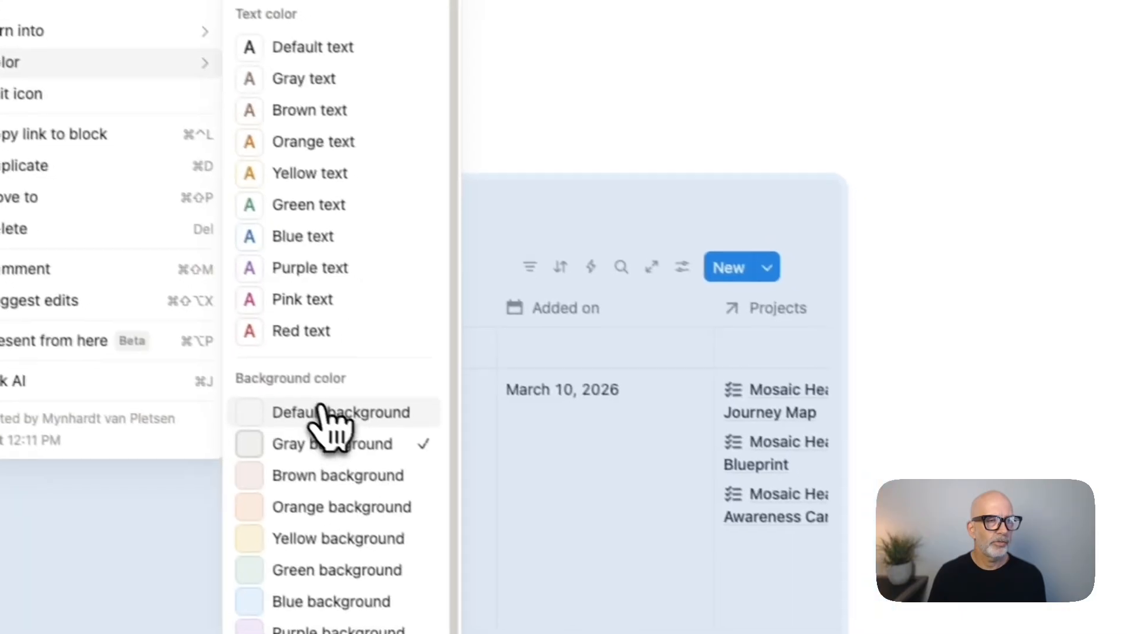
click(320, 412)
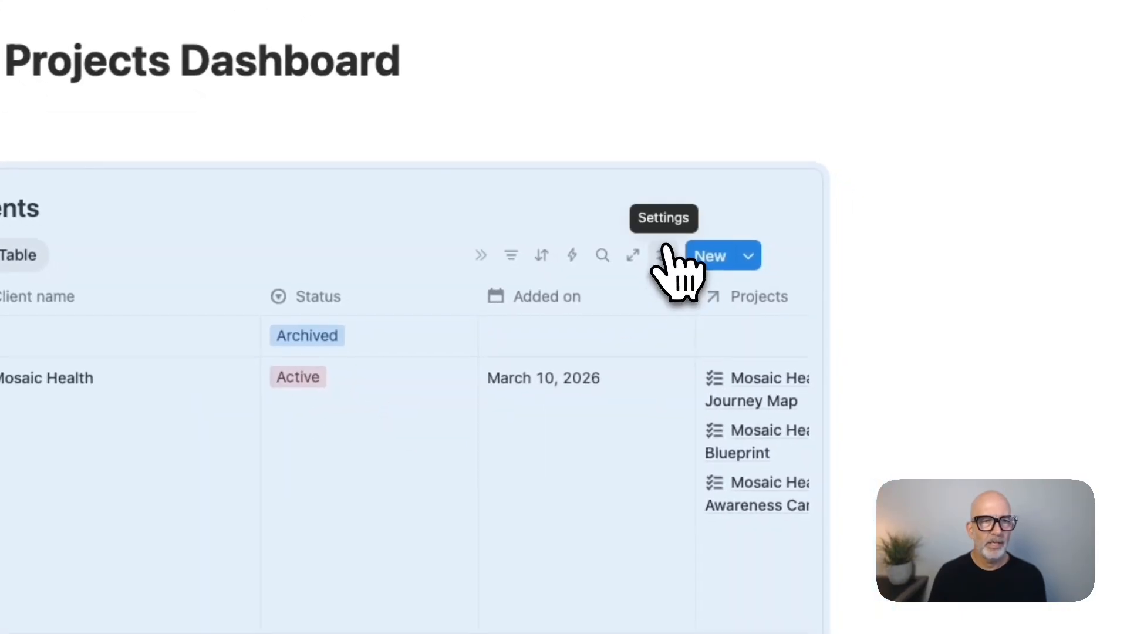
Step: Change the Clients view's layout to Gallery and turn off its card preview
click(682, 267)
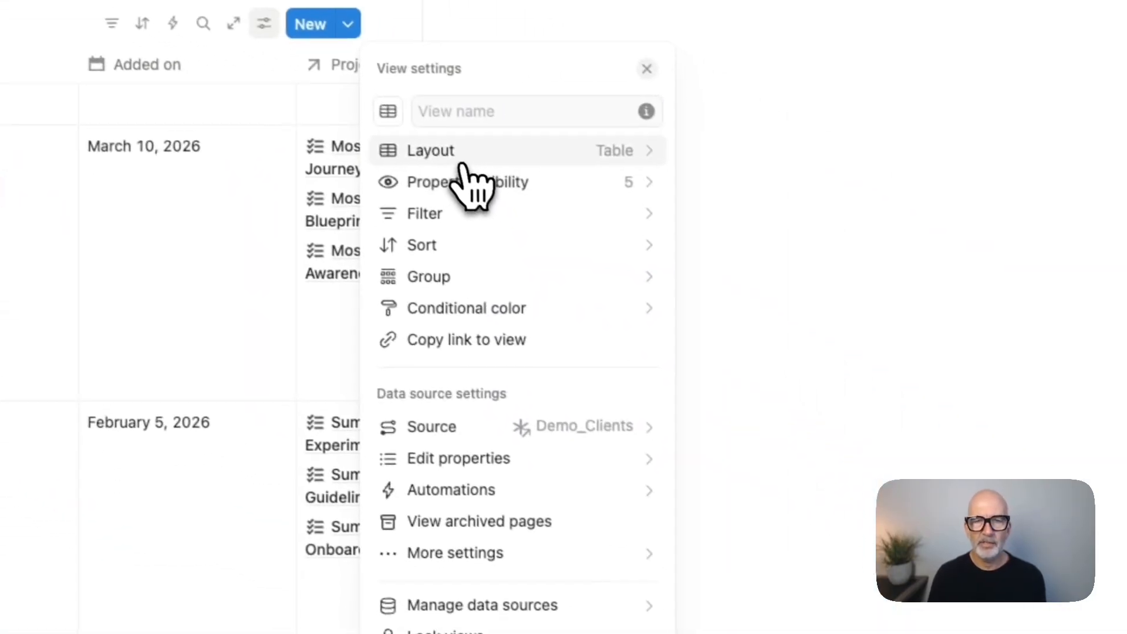
click(840, 384)
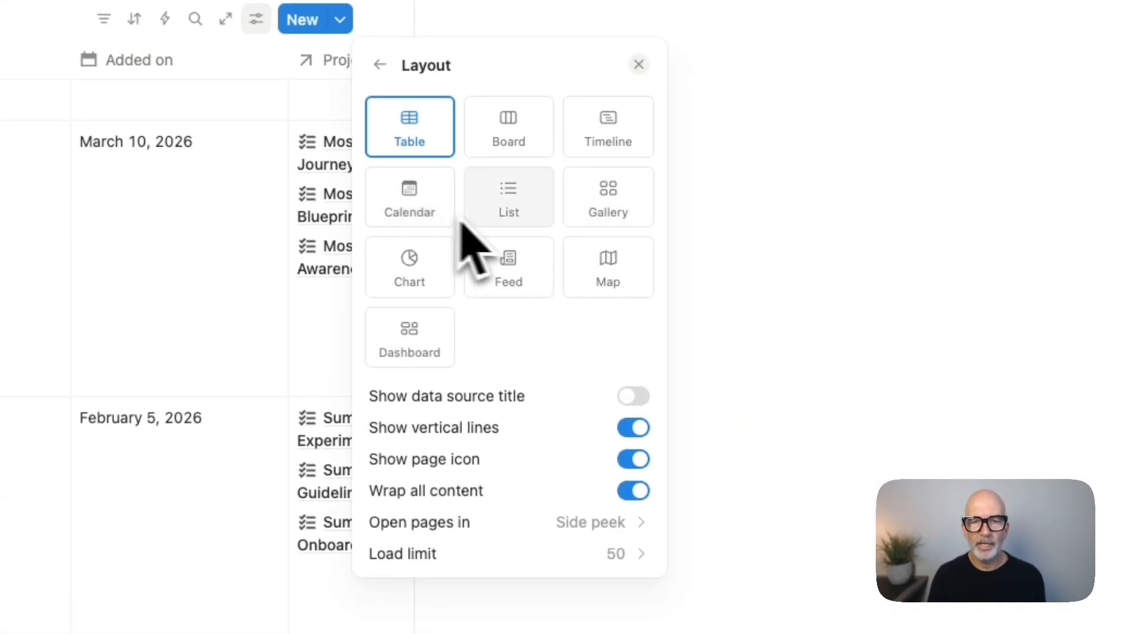
click(579, 203)
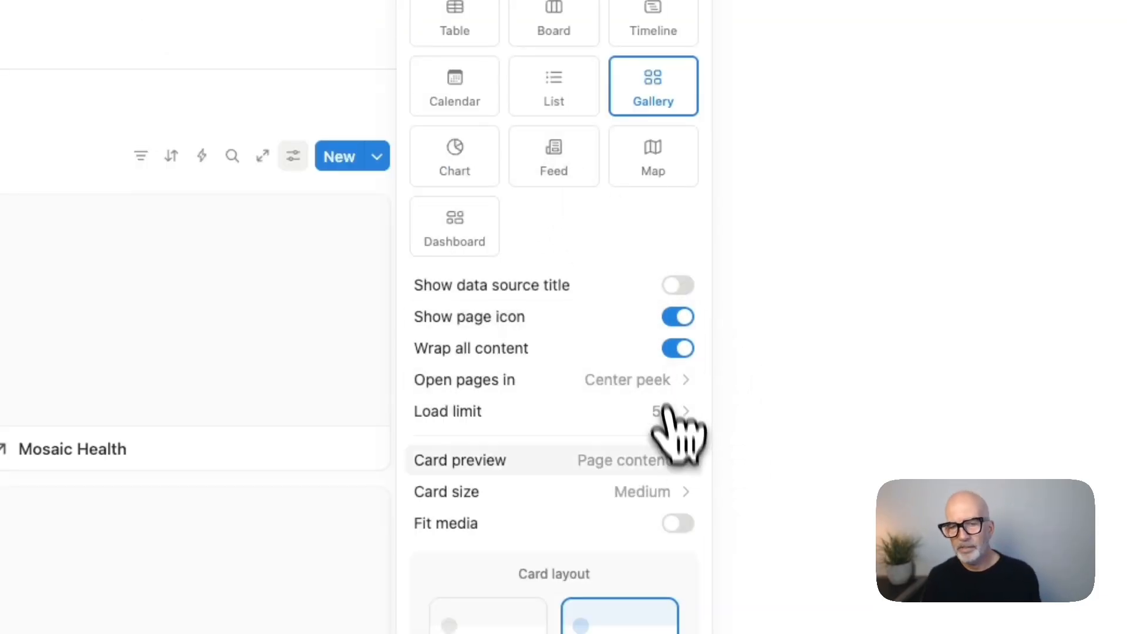
click(654, 464)
click(657, 496)
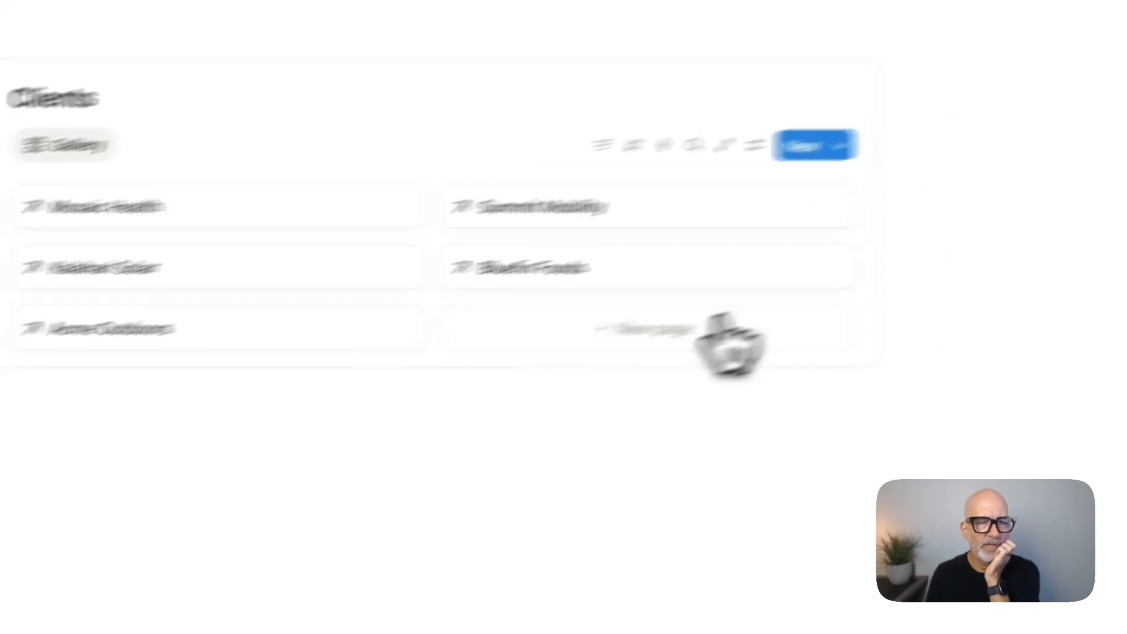
Step: Show the Status property on the Clients gallery cards
click(756, 145)
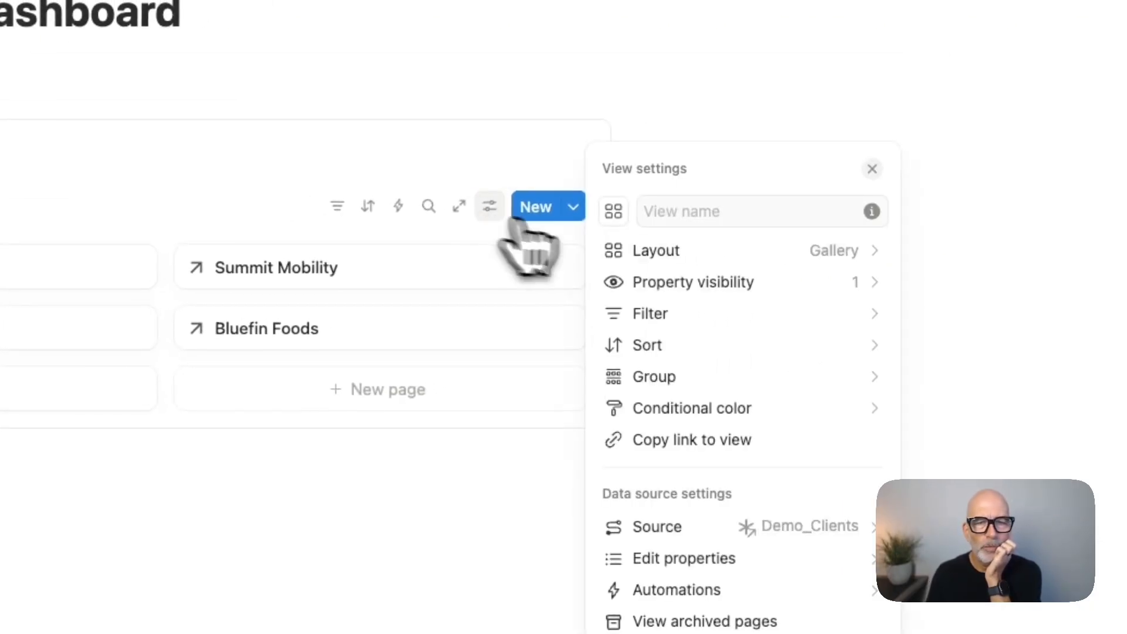
click(728, 282)
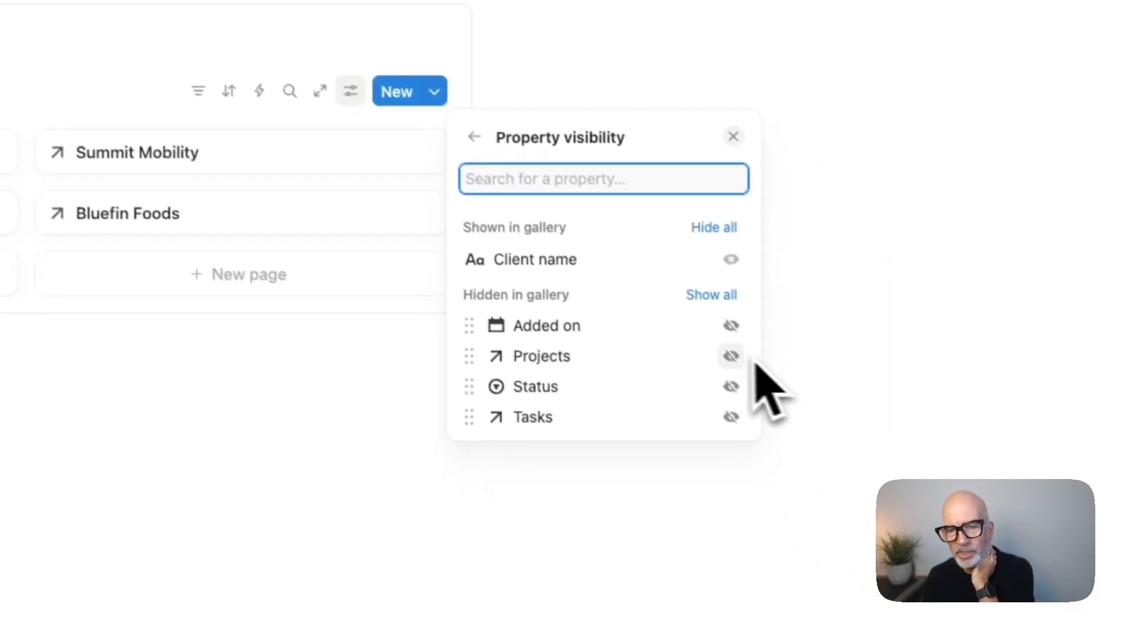
click(722, 379)
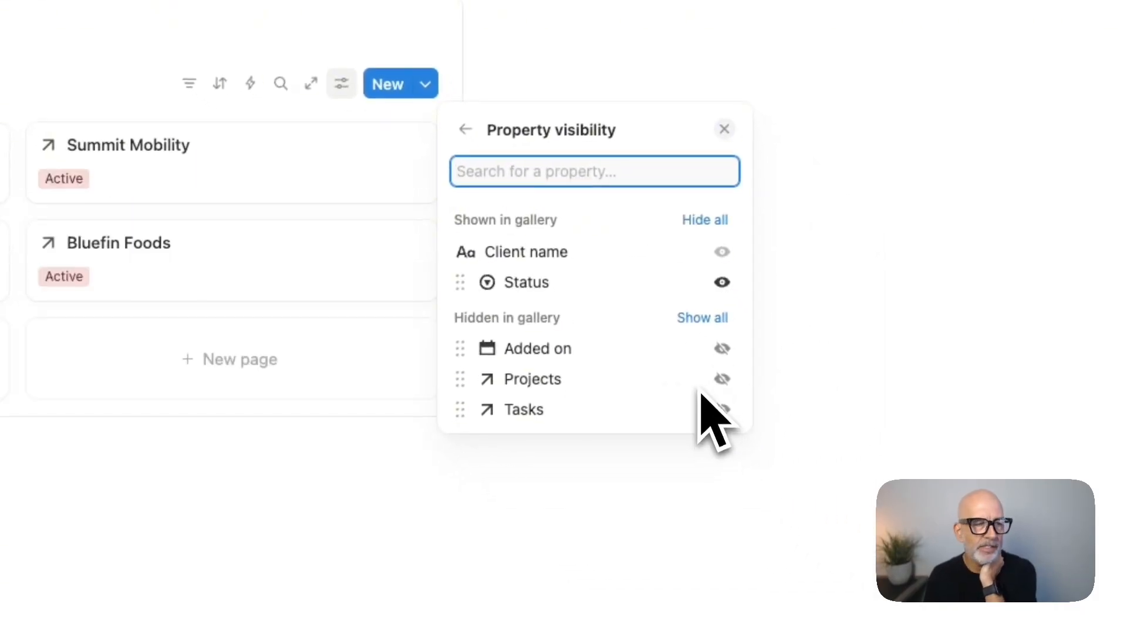
click(303, 499)
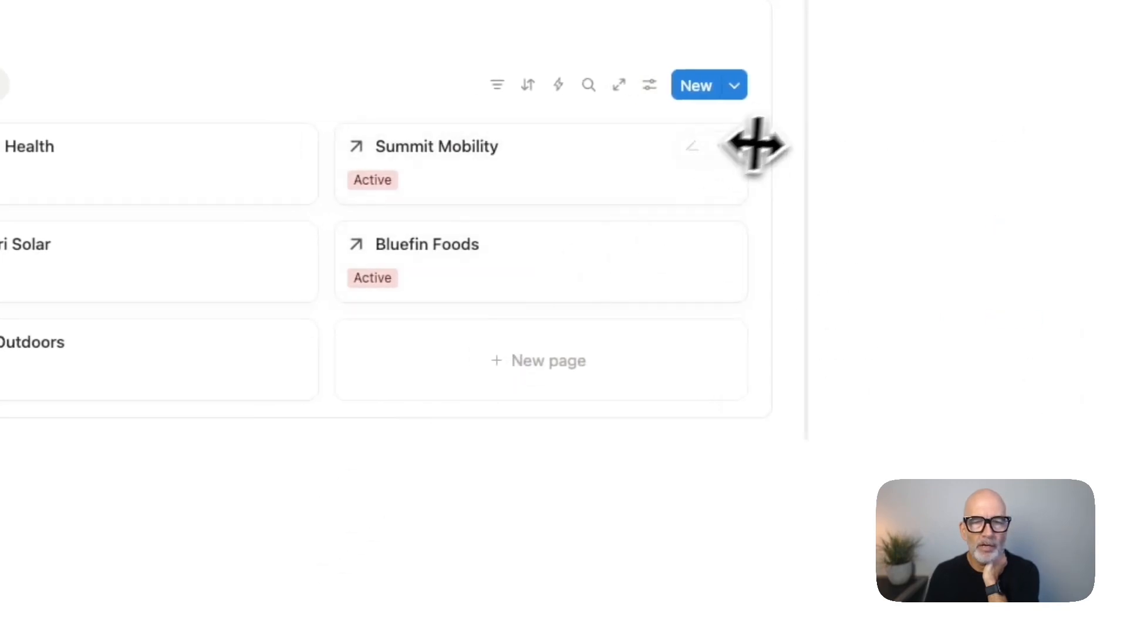
Step: Make the Clients column narrower and insert a callout with the heading "Projects" in the second column
drag(806, 128, 704, 102)
drag(510, 354, 499, 354)
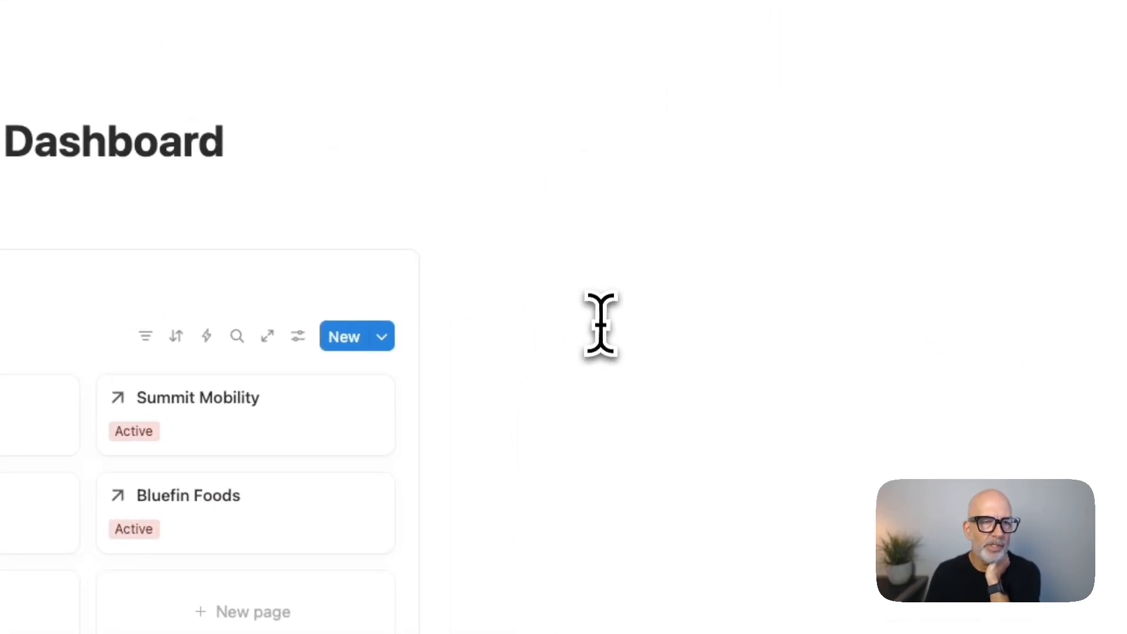
click(611, 265)
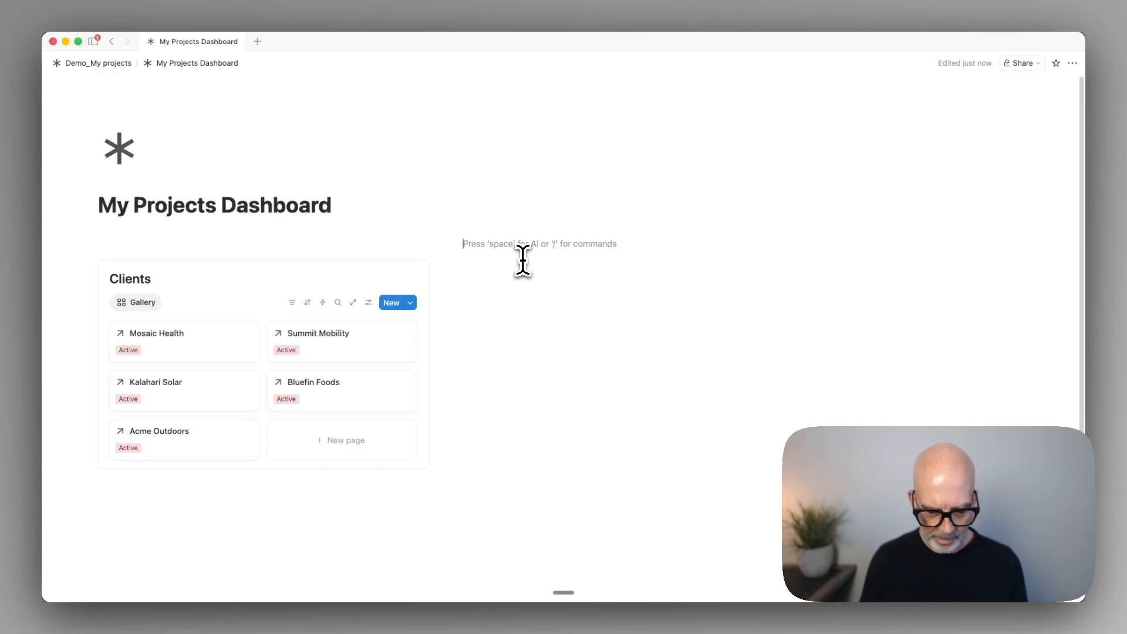
text(/call)
key(Return)
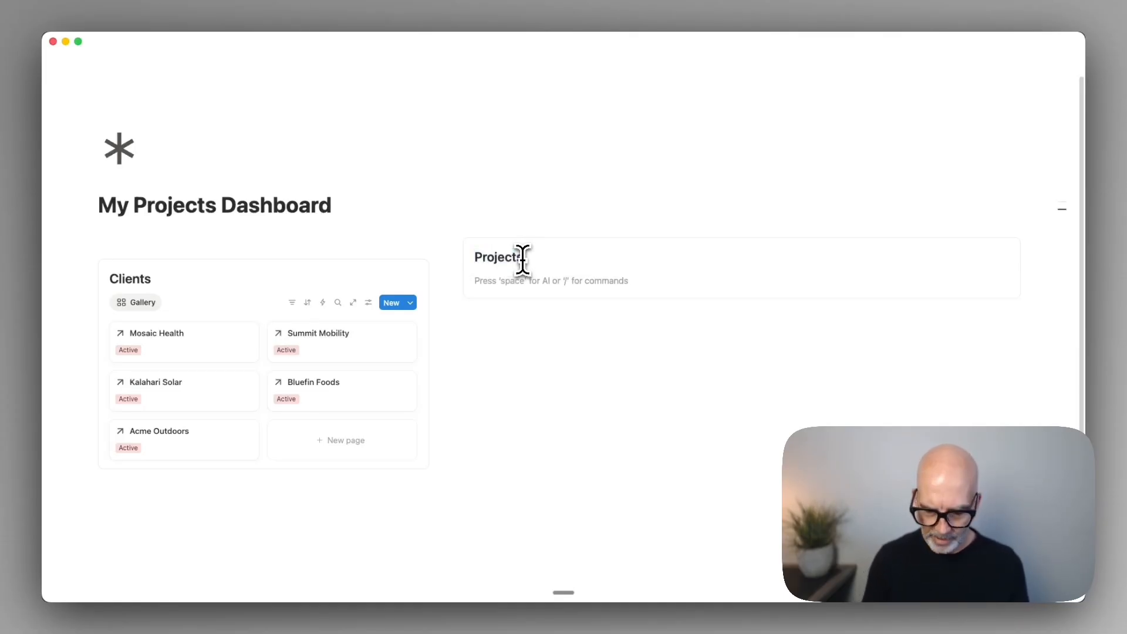
Step: Insert a timeline database view beneath the Projects heading inside the callout
text(/dat)
key(Down)
key(Down)
key(Down)
key(Down)
key(Down)
key(Down)
key(Down)
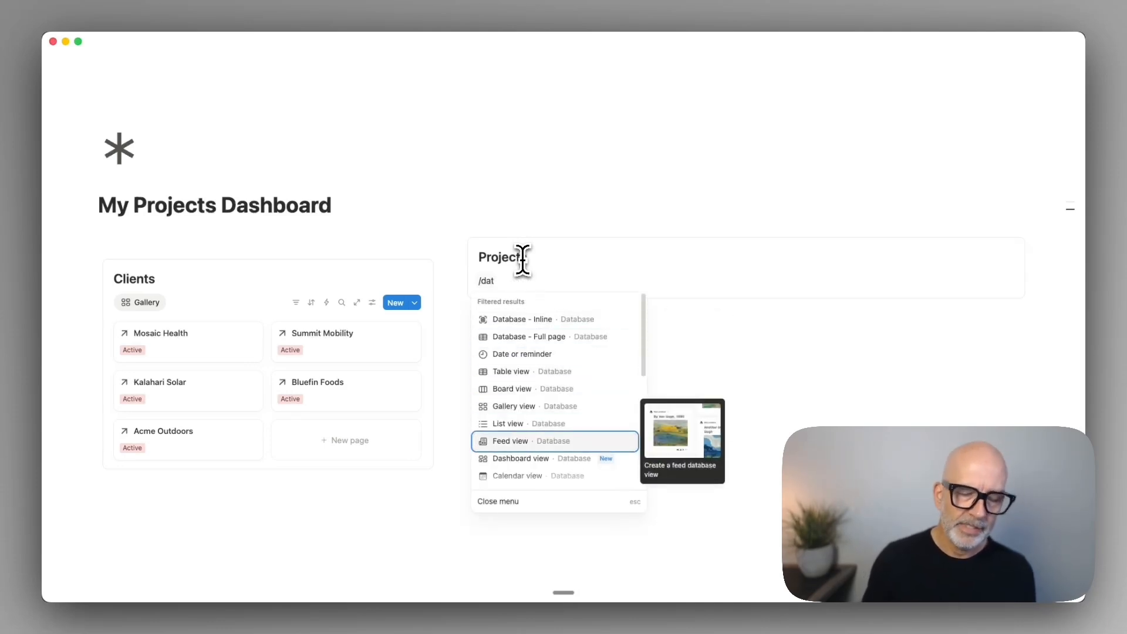
key(BackSpace)
key(BackSpace)
key(BackSpace)
text(timeli)
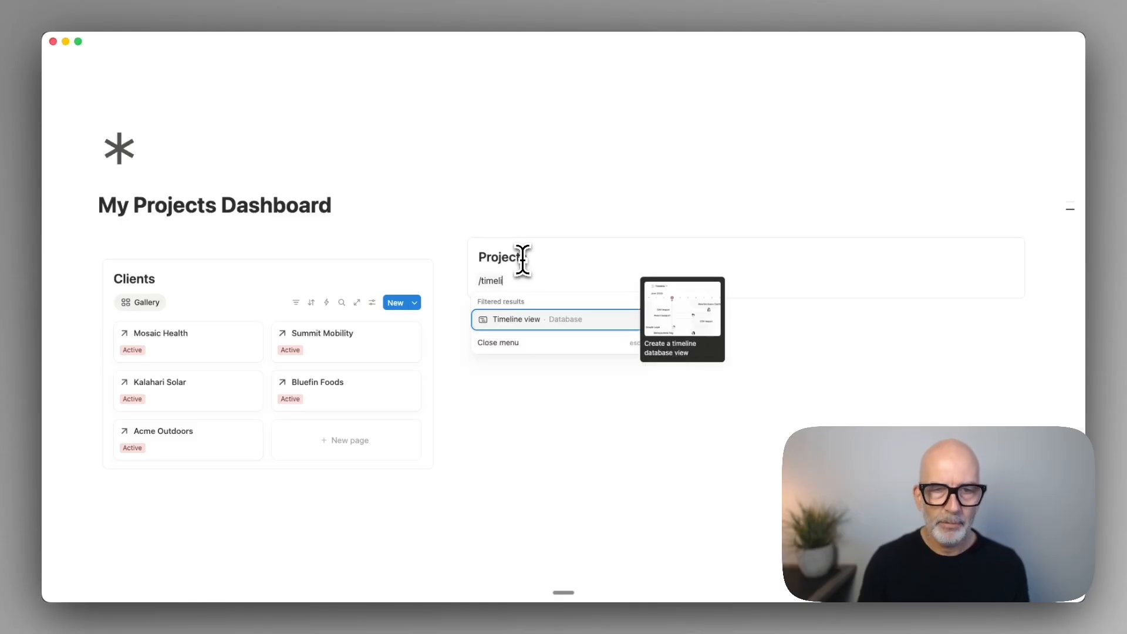
key(Return)
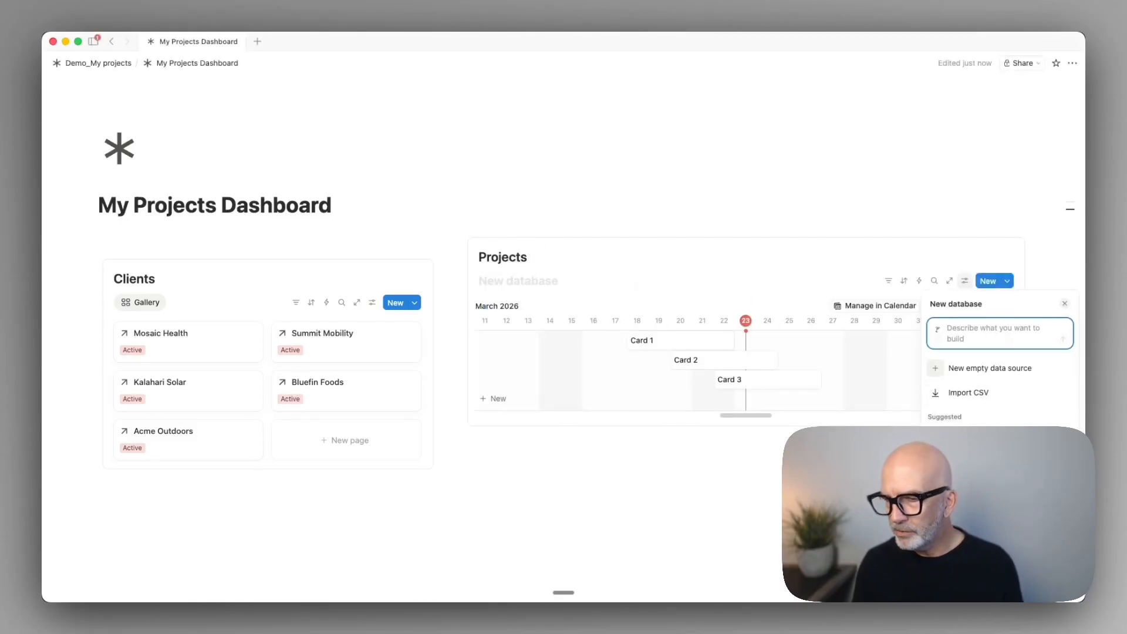
Step: Link the new database view to the existing Demo_Projects data source using its Table view, and hide the view's title
click(1013, 530)
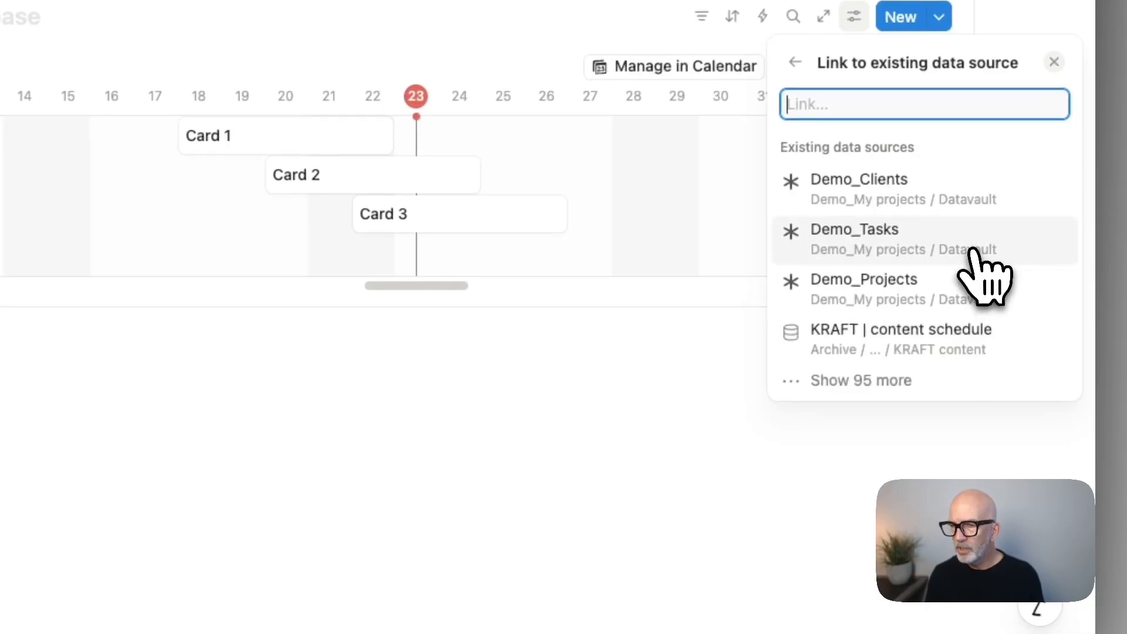
click(997, 297)
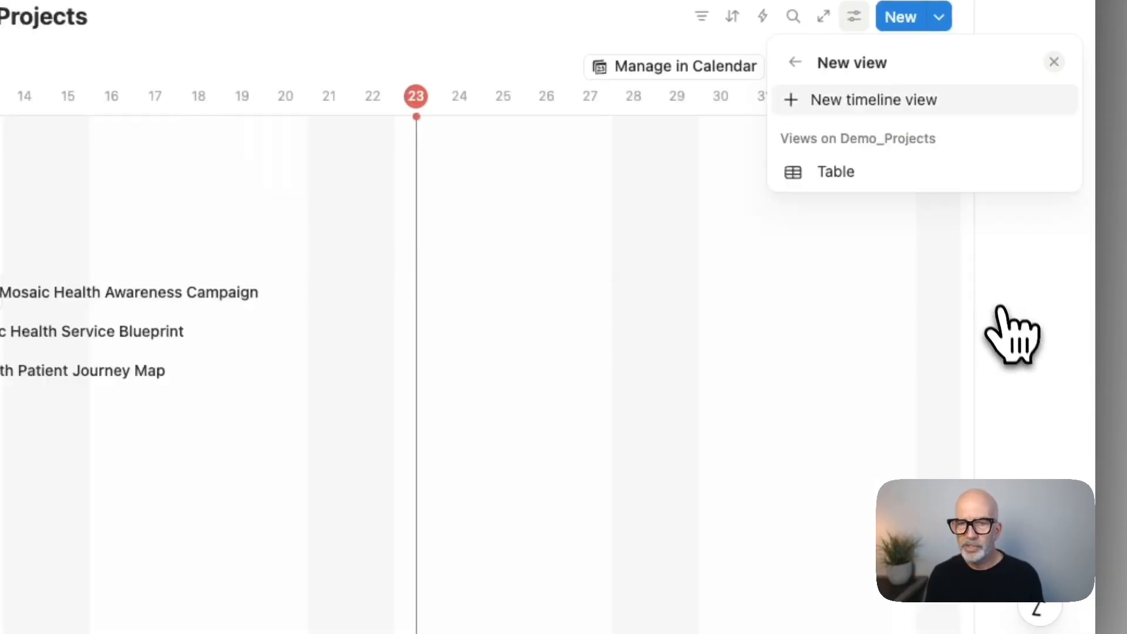
click(840, 172)
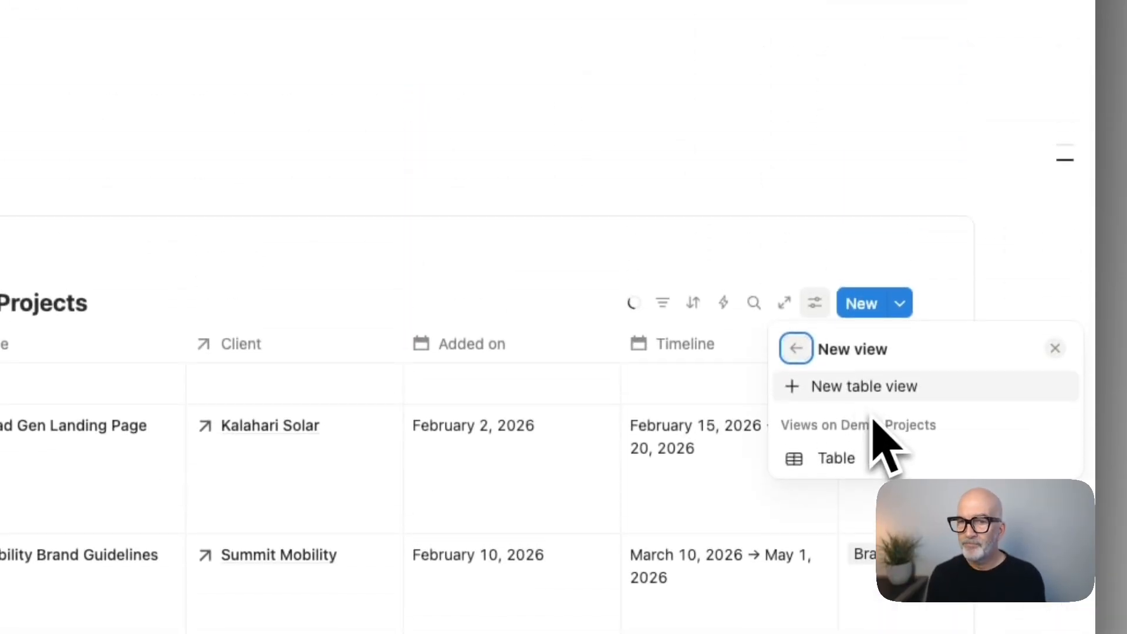
click(204, 297)
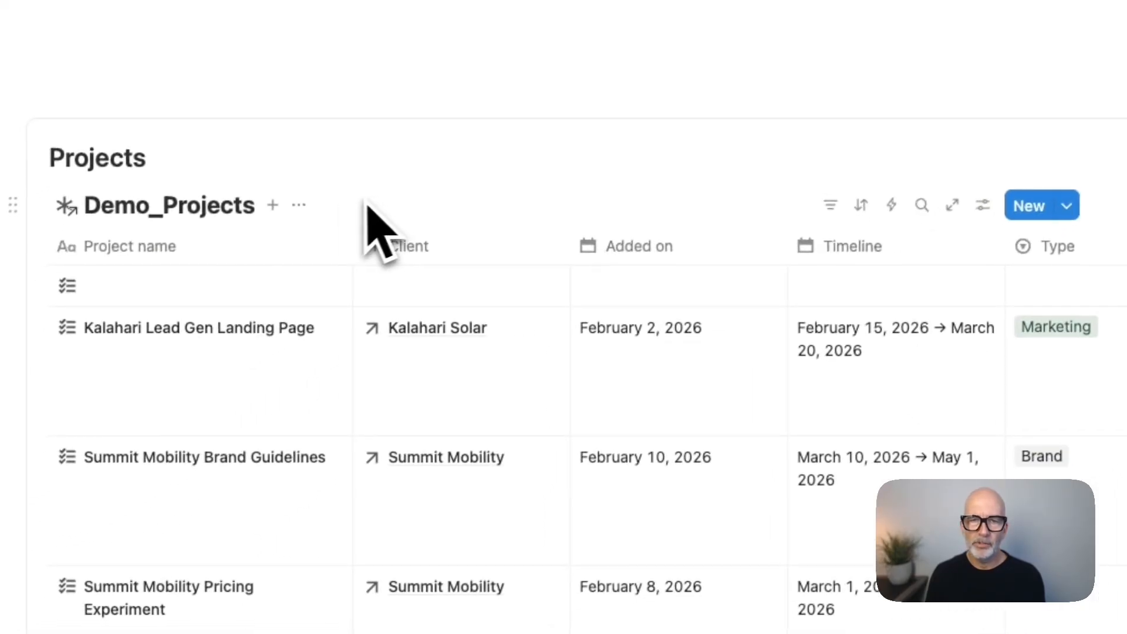
click(298, 206)
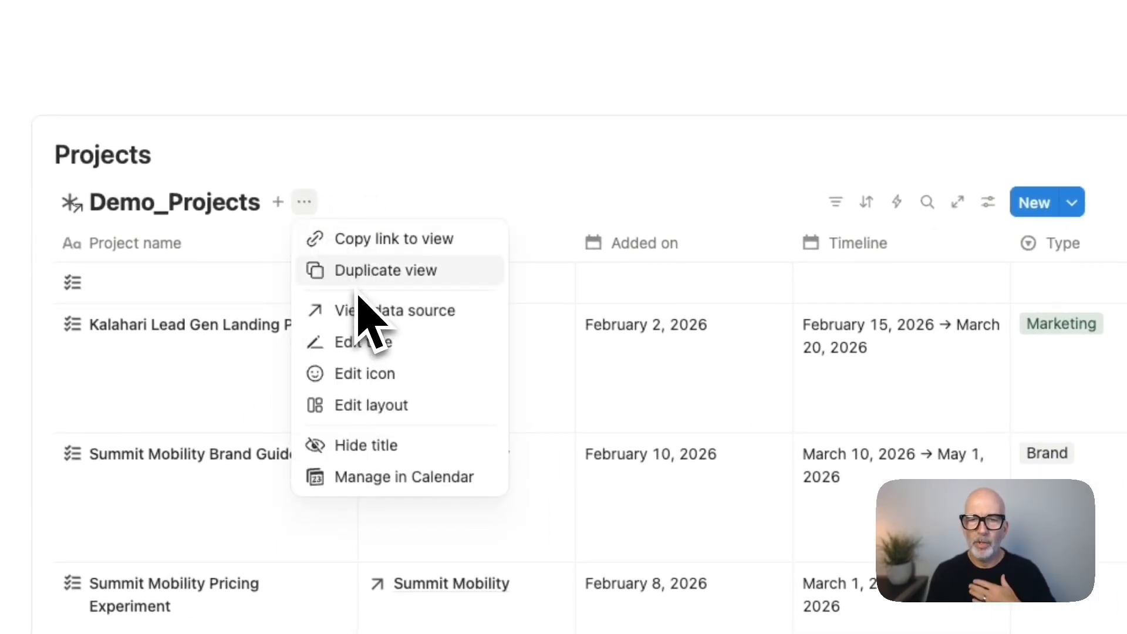
click(403, 446)
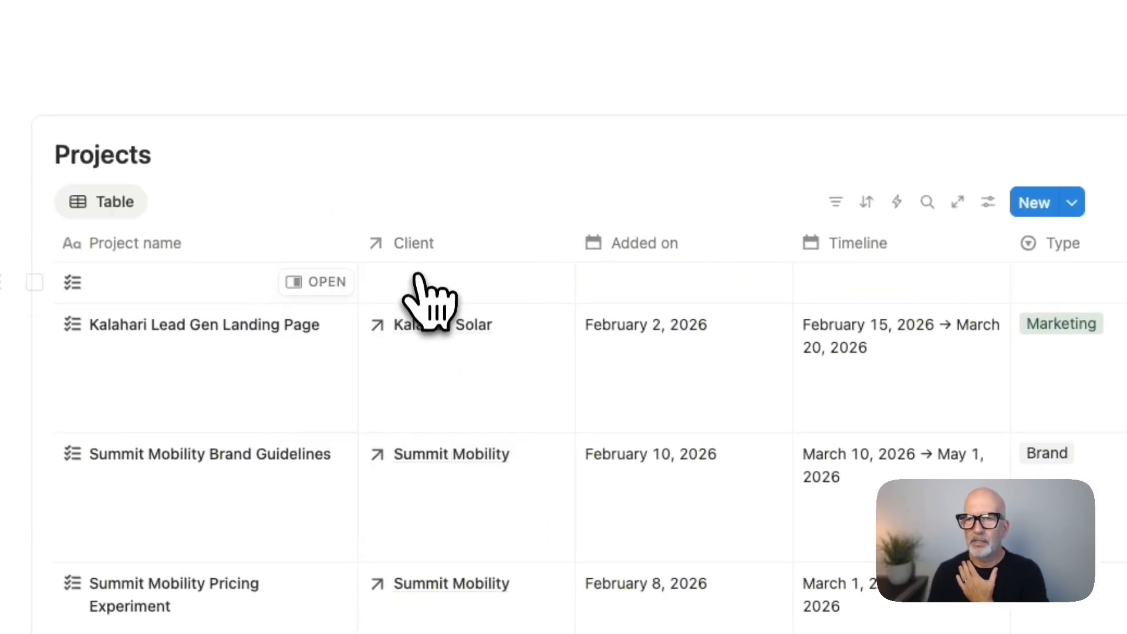
Step: Change the Projects view's layout to Timeline and show the timeline by the Timeline property
click(988, 202)
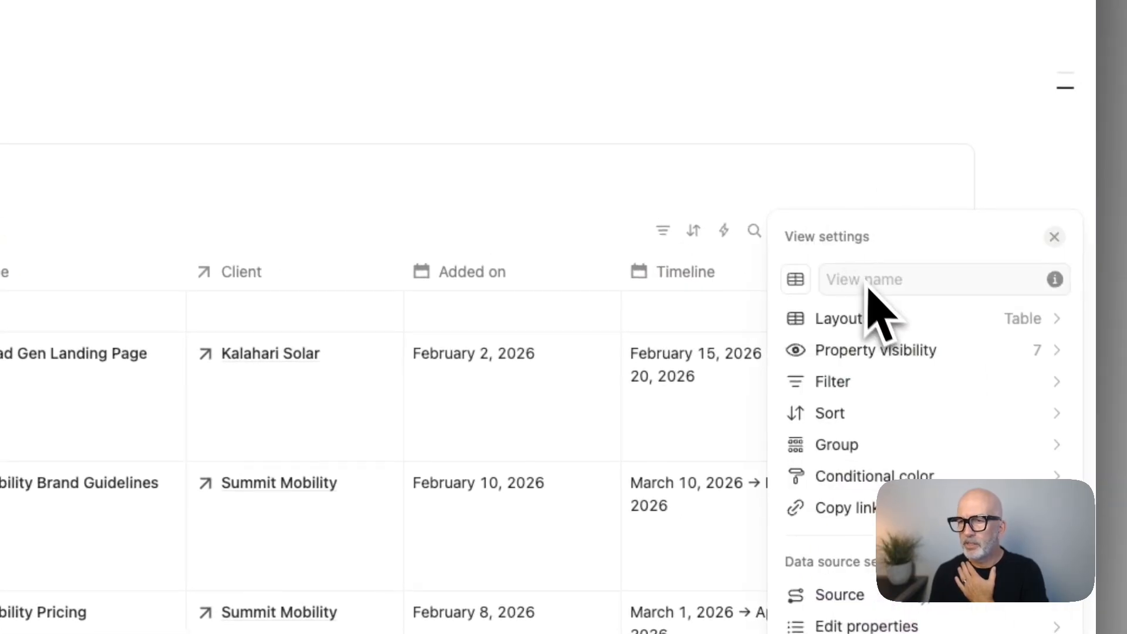
click(869, 320)
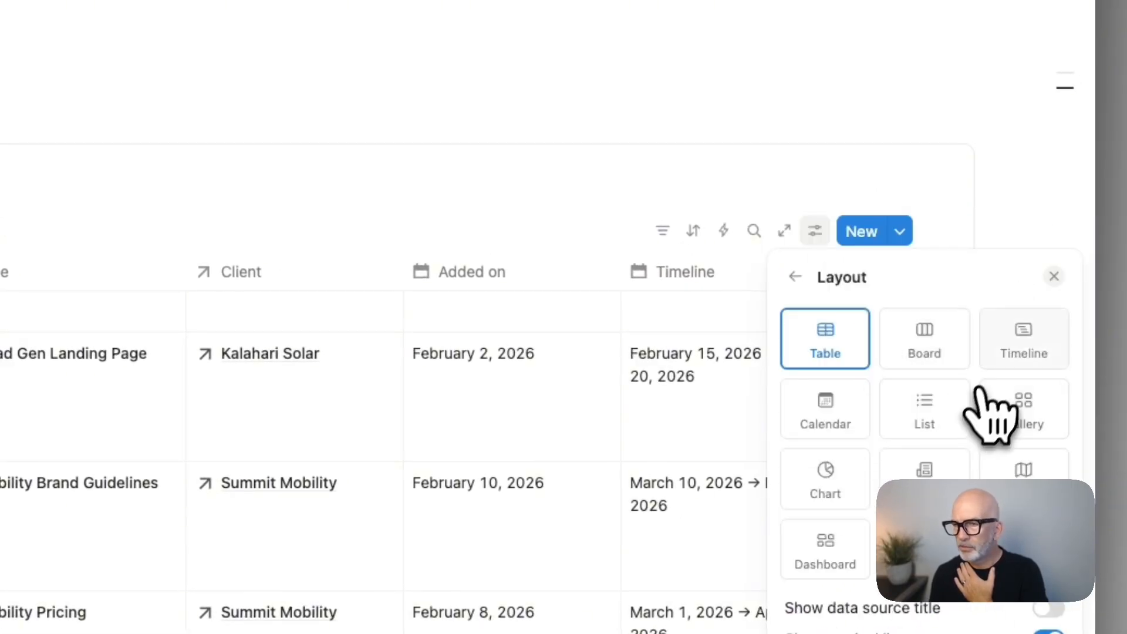
click(1009, 350)
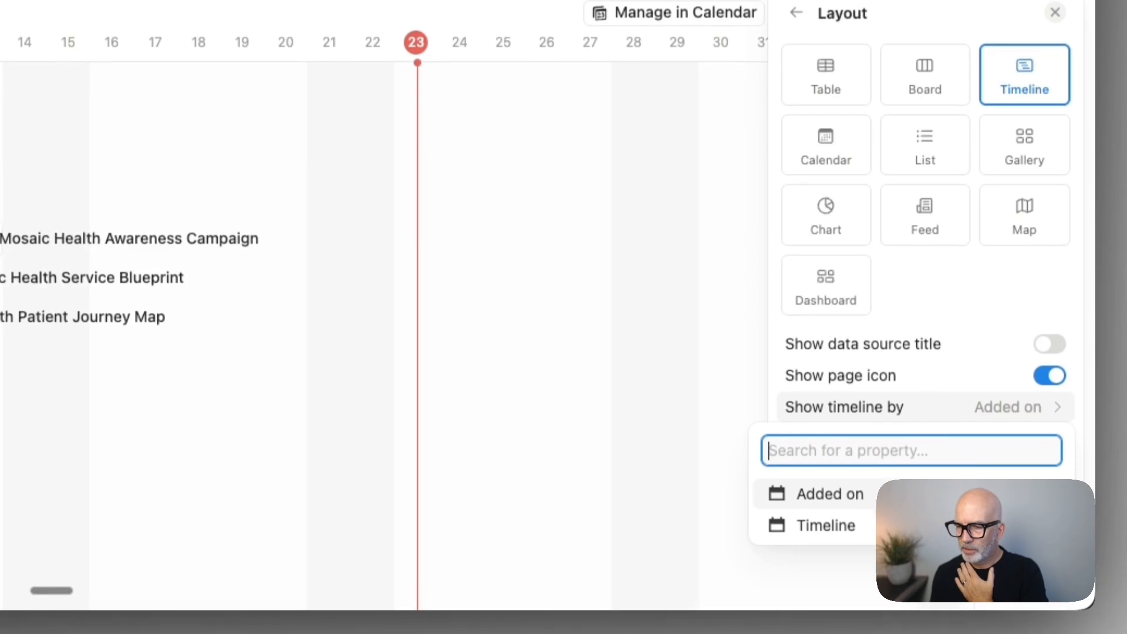
click(904, 608)
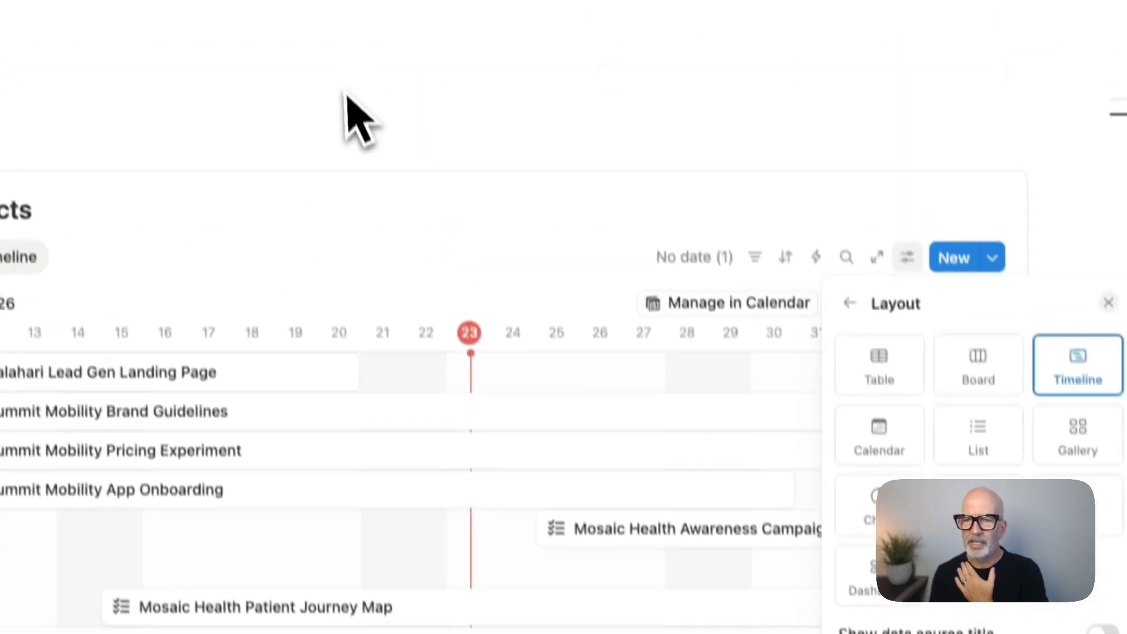
click(346, 87)
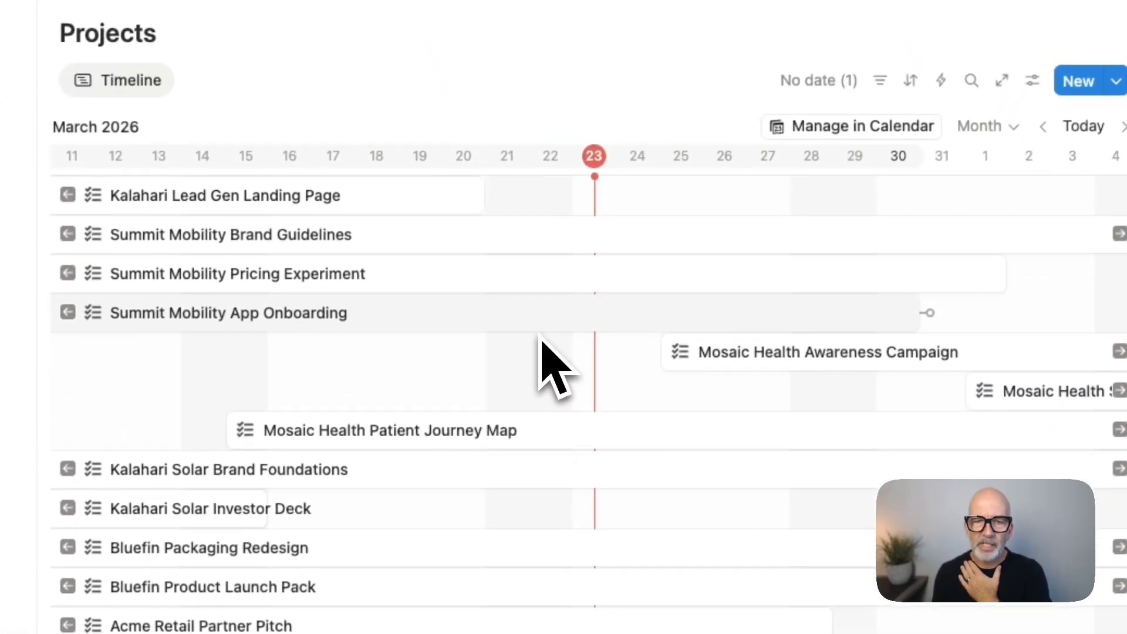
Step: Set the Projects timeline's scale to Quarter and bring the March and April projects into range
scroll(645, 380, down, 3)
scroll(645, 380, up, 2)
scroll(714, 407, up, 5)
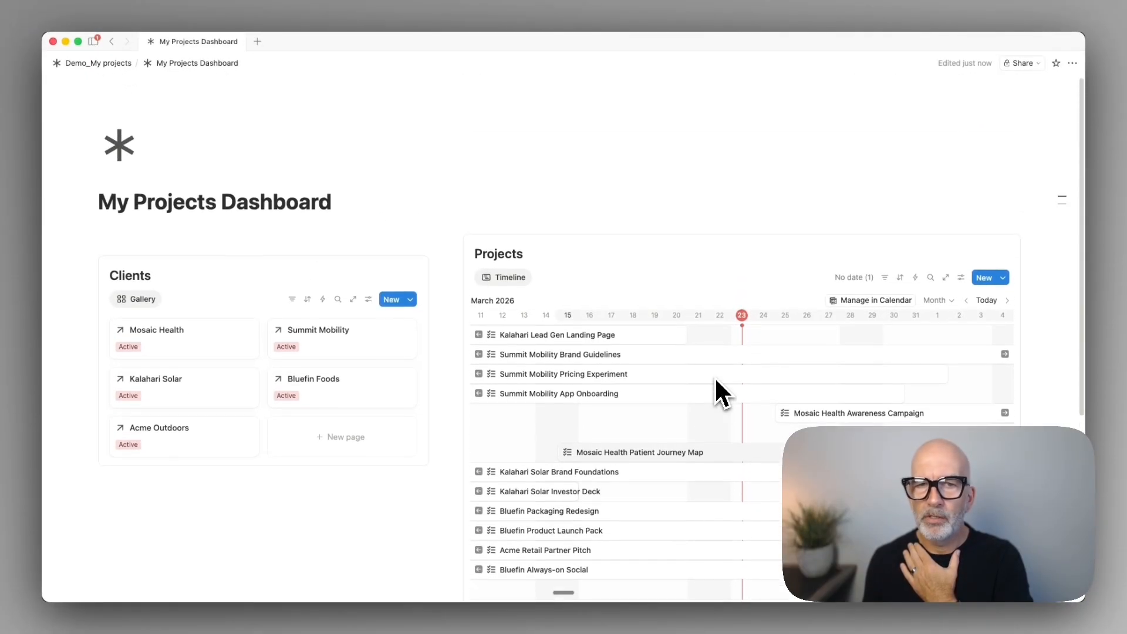
click(950, 300)
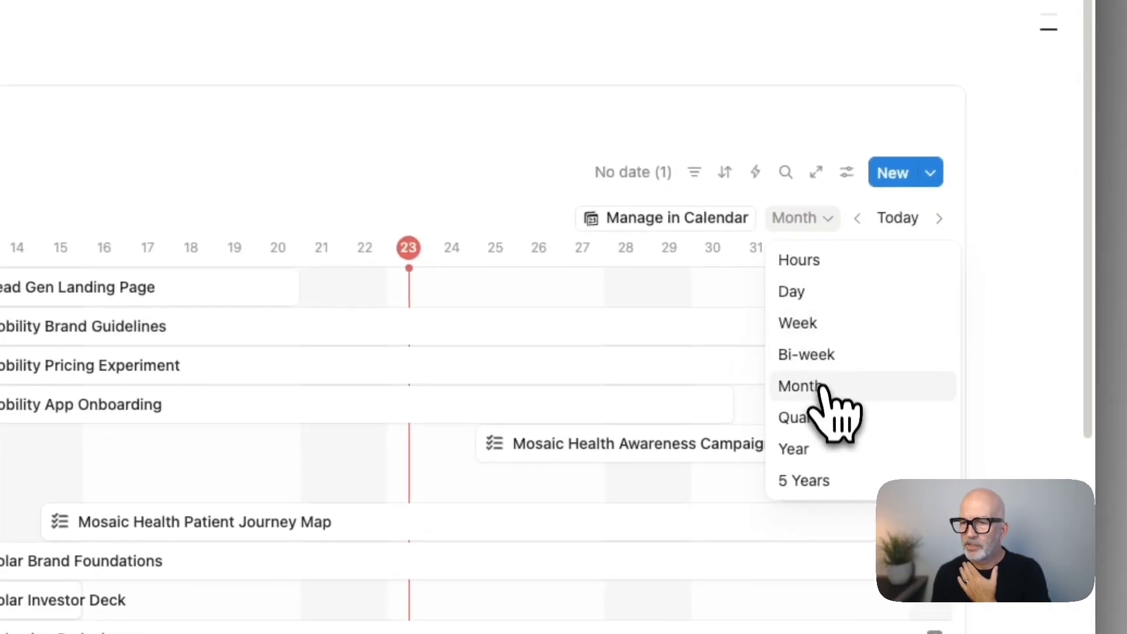
click(837, 413)
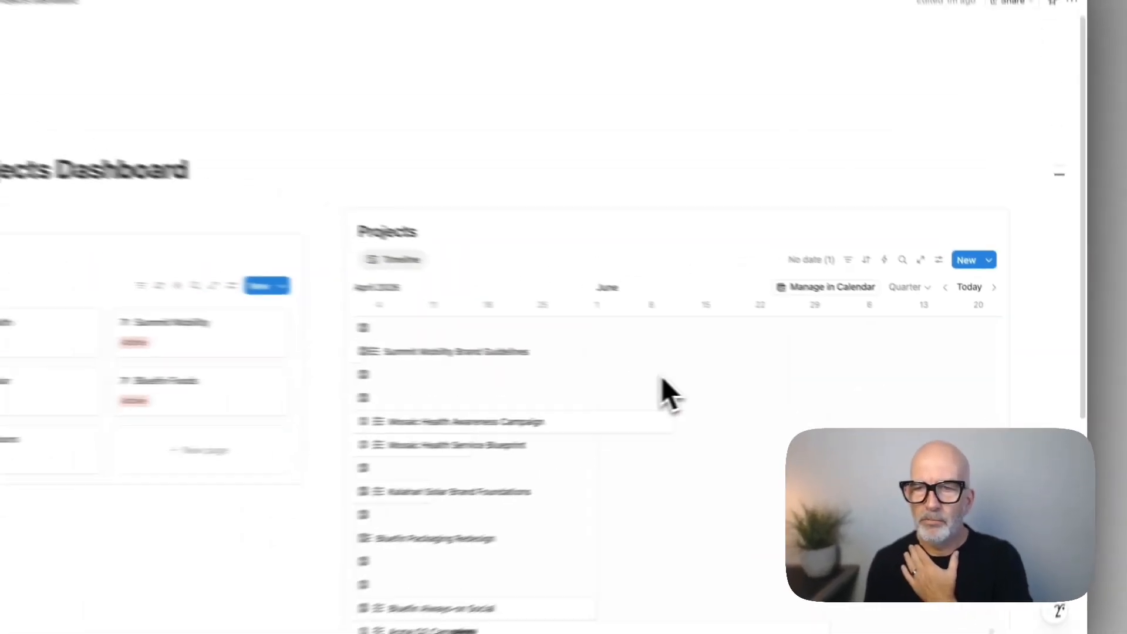
scroll(661, 375, left, 8)
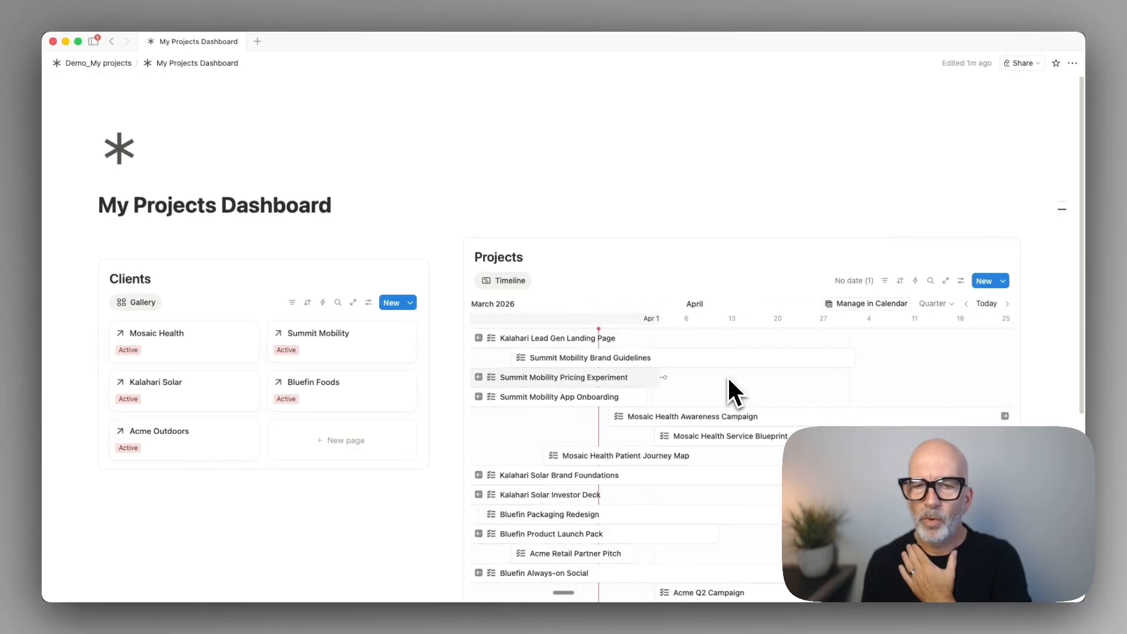
Step: Try showing the Client property on the Projects timeline entries, and hide it again
scroll(729, 381, left, 10)
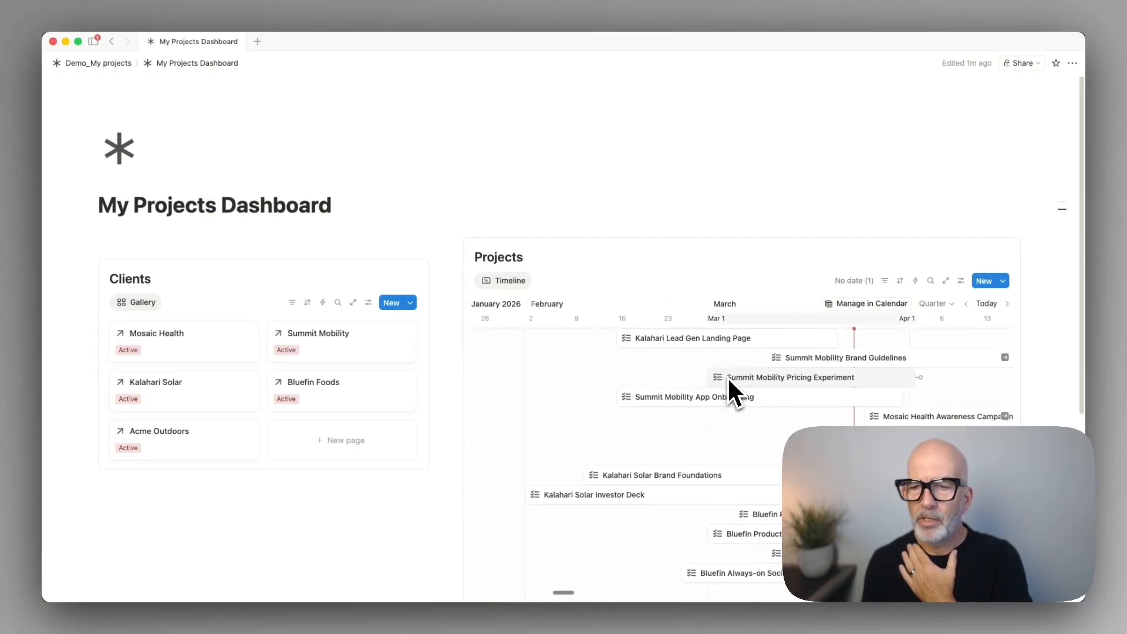
scroll(728, 376, right, 5)
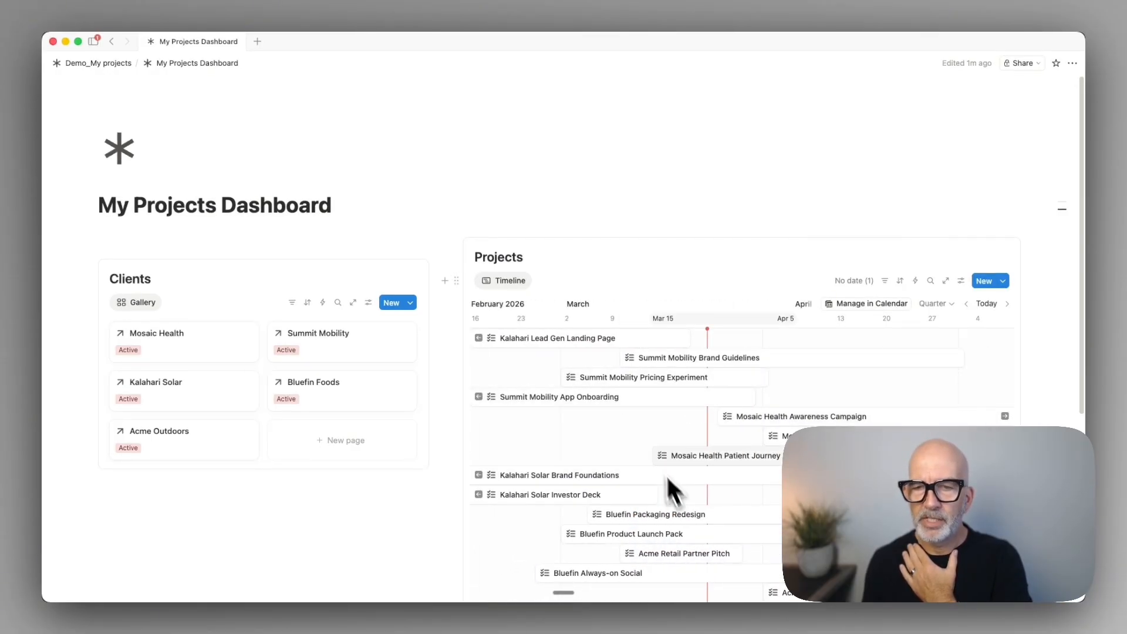
click(962, 281)
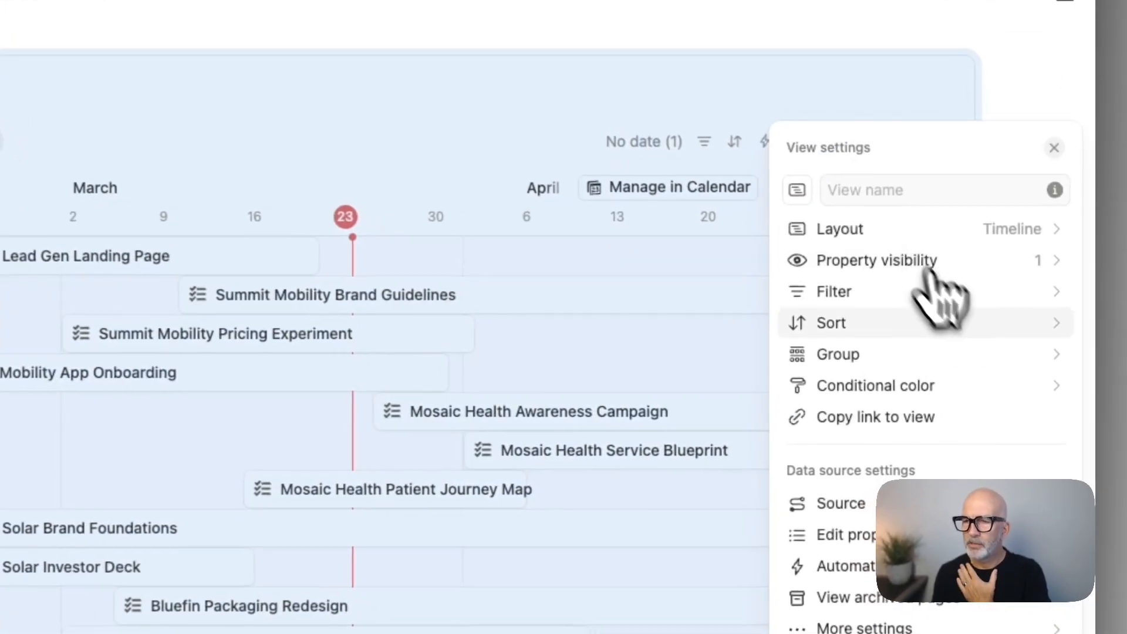
click(961, 270)
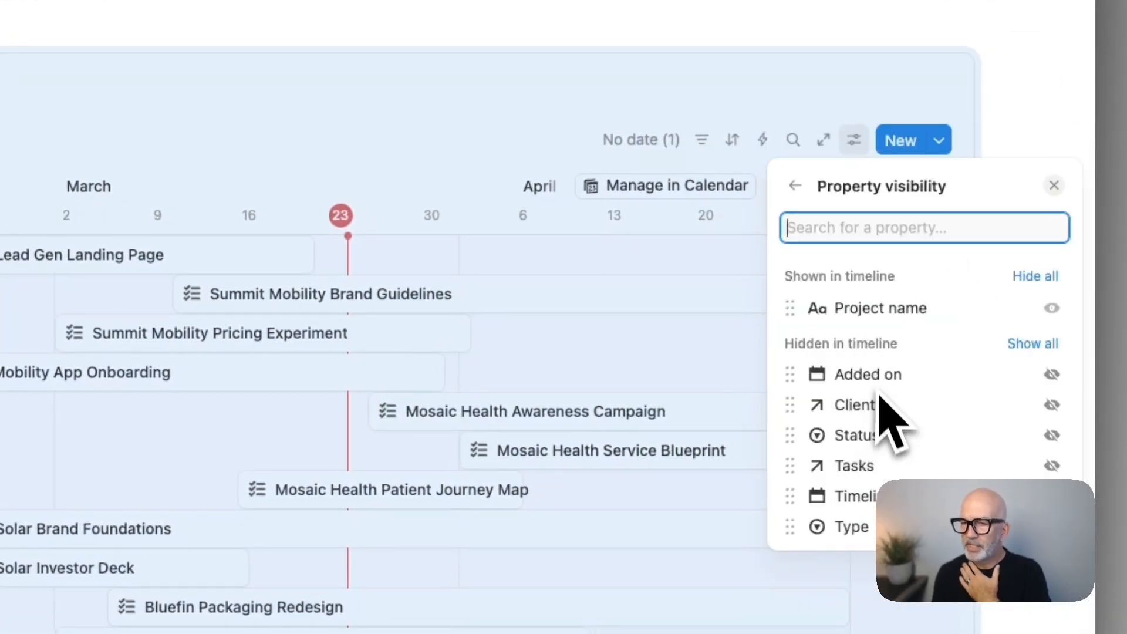
click(1051, 404)
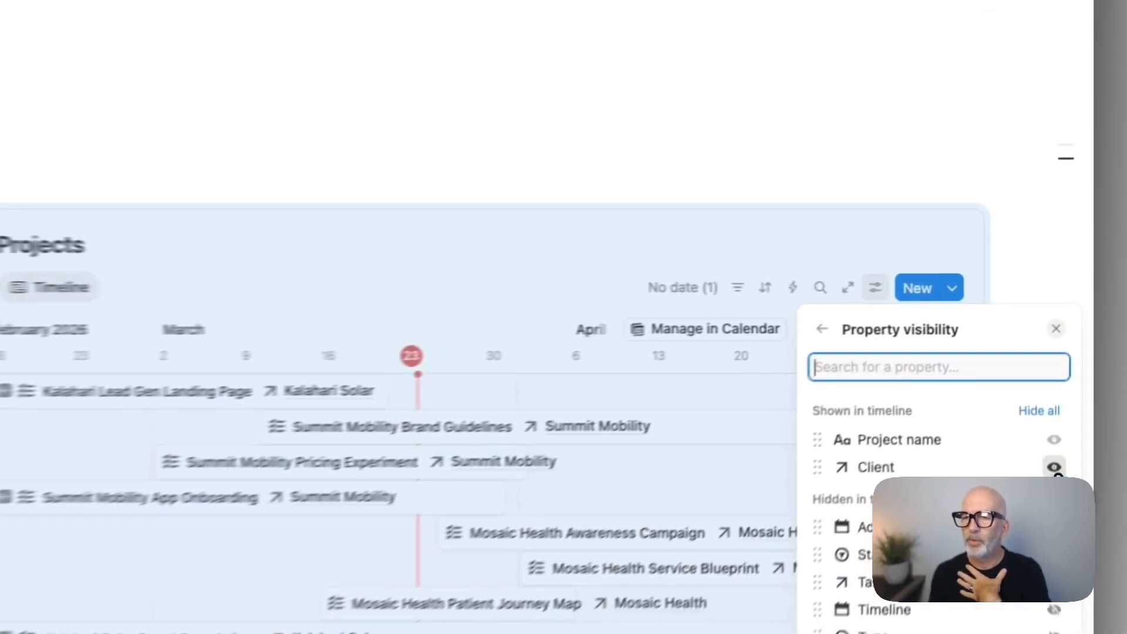
click(1064, 380)
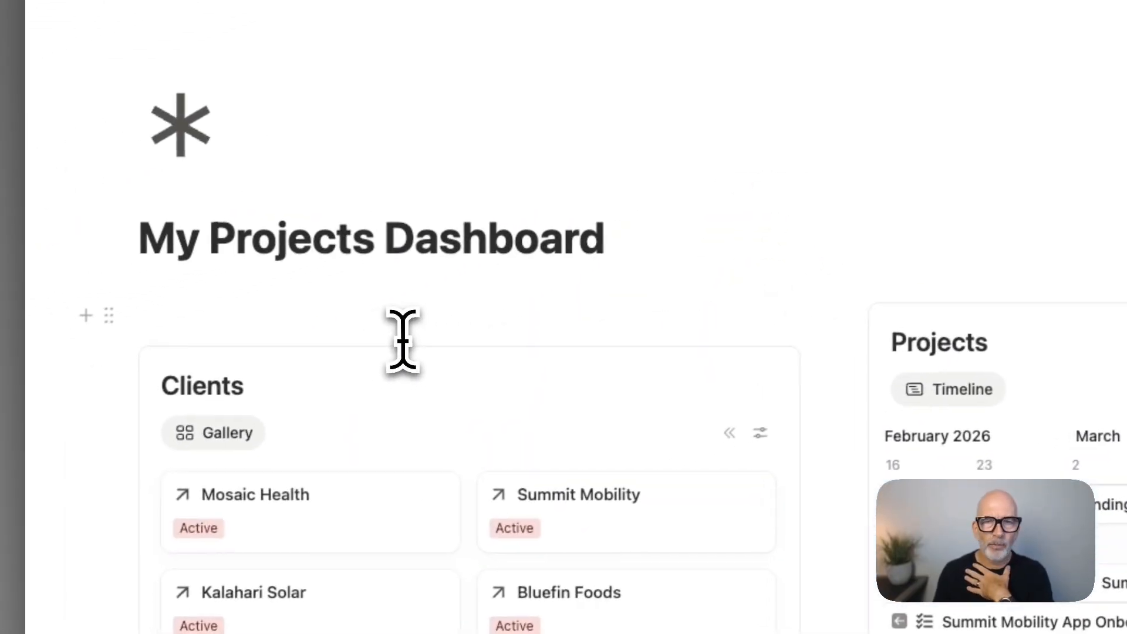
Step: Move the Clients callout above the empty line in its column so it aligns with the Projects callout
drag(121, 359, 135, 308)
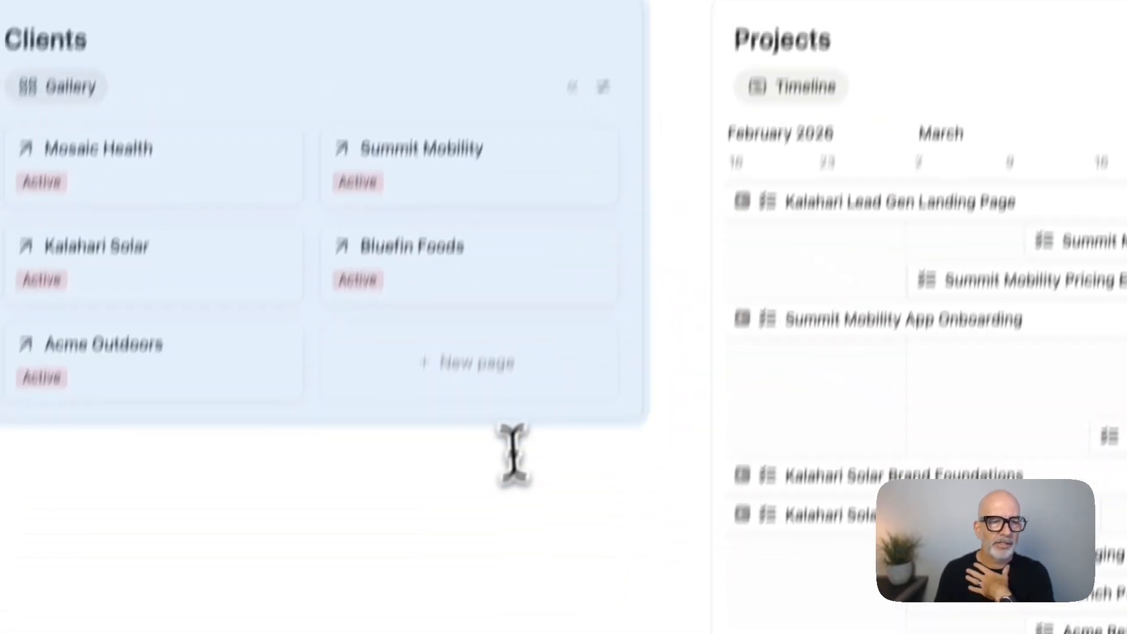
click(511, 385)
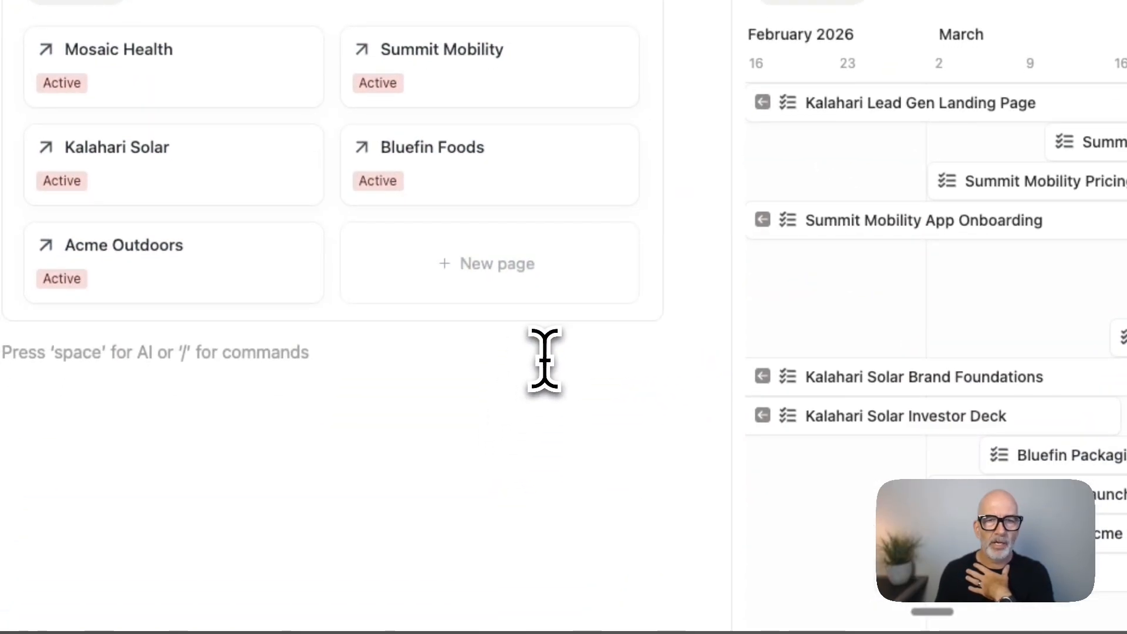
Step: Insert a board database view on an empty line below both columns and link it to the existing Demo_Tasks data source
scroll(392, 420, down, 5)
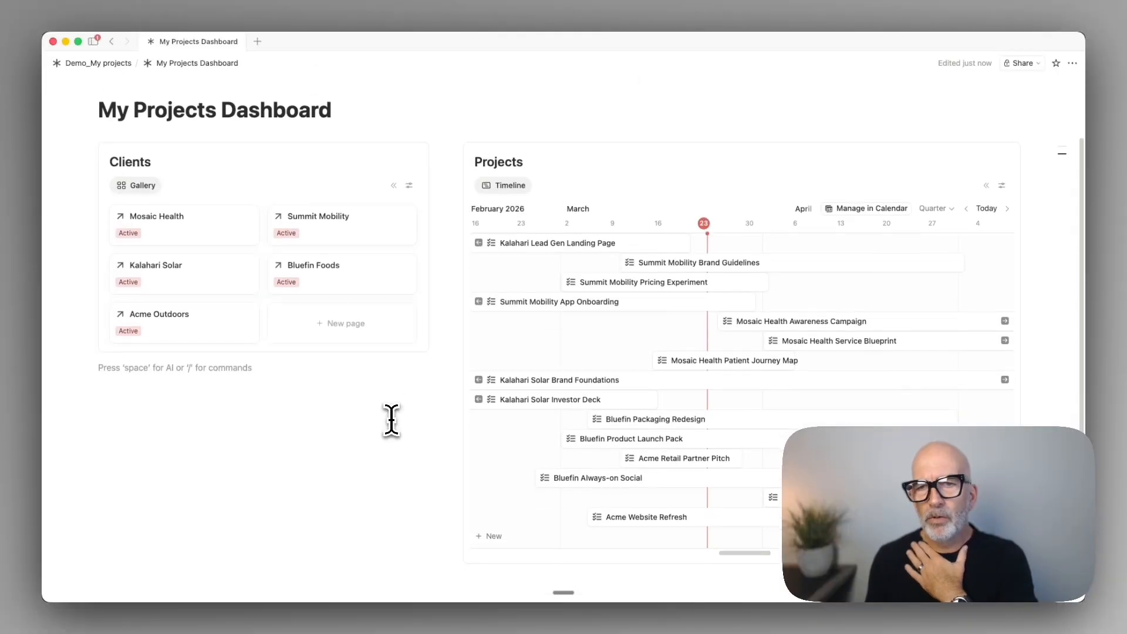
scroll(390, 420, down, 1)
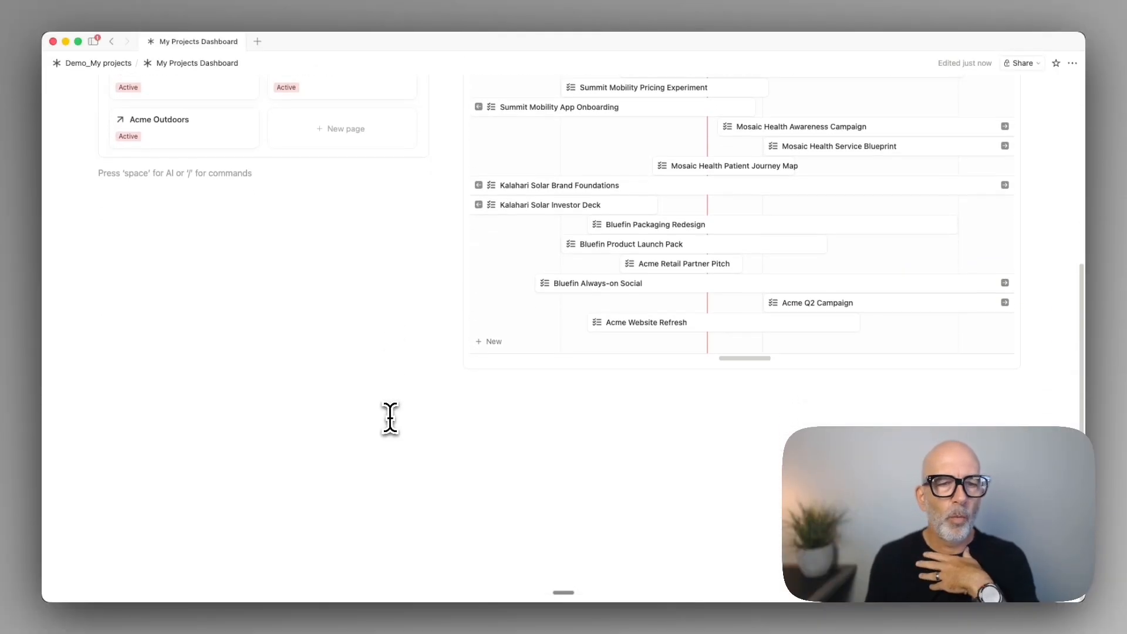
click(362, 436)
key(Escape)
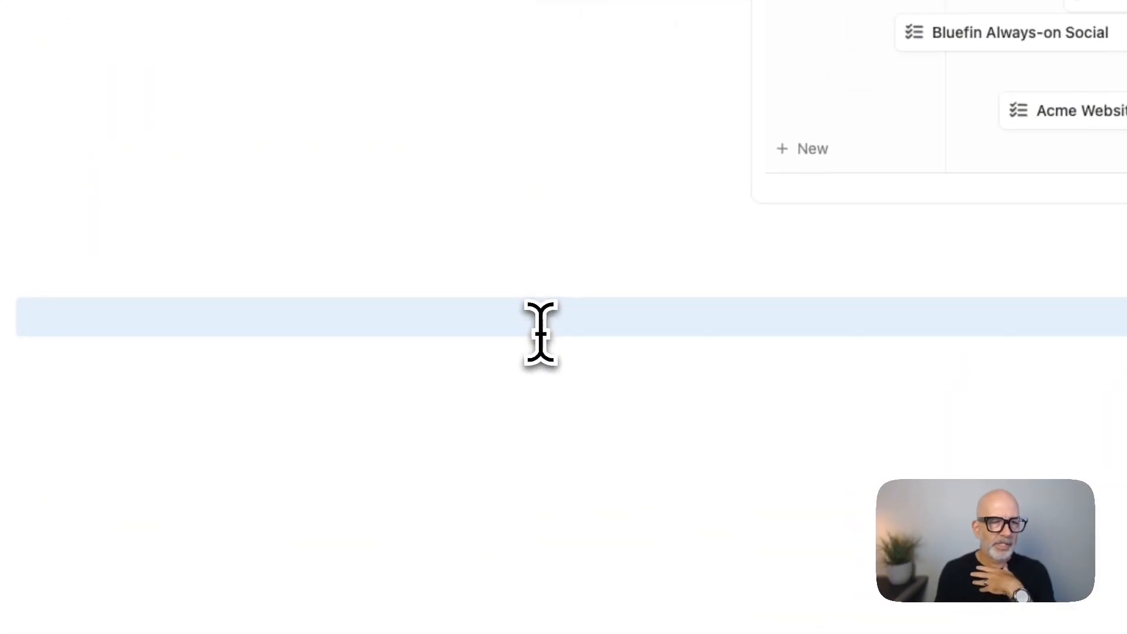
click(541, 332)
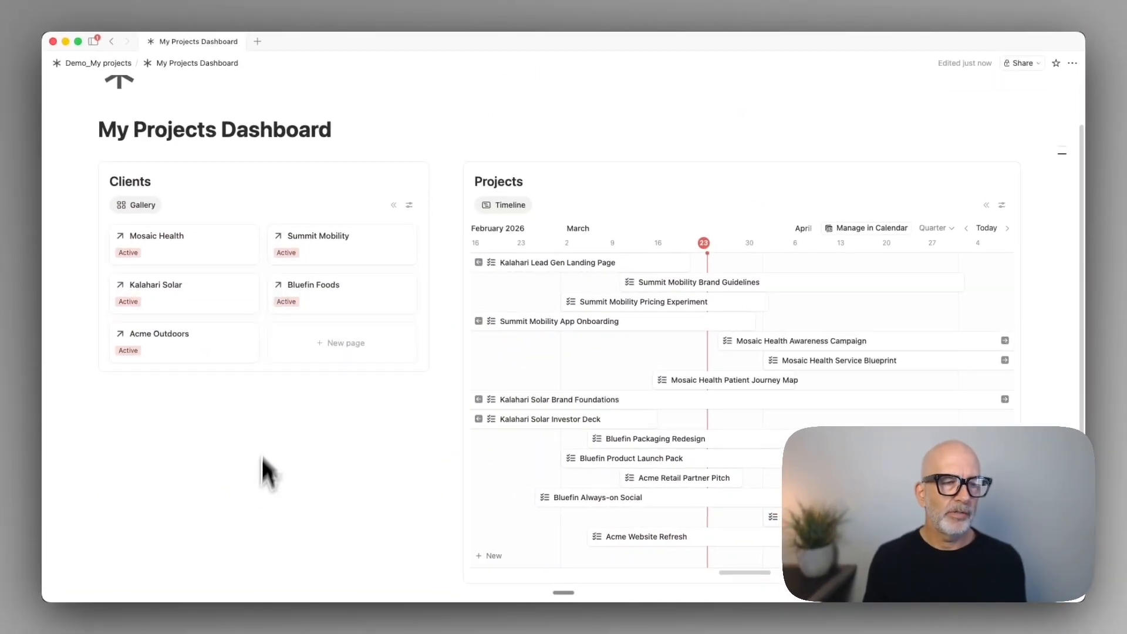
scroll(265, 445, down, 5)
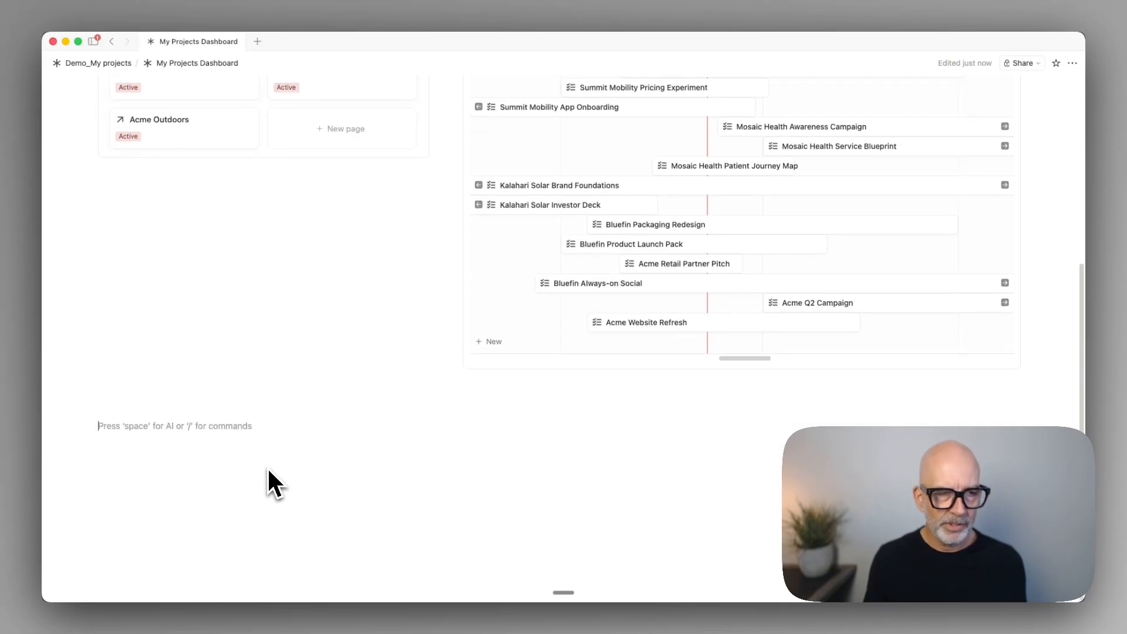
text(/)
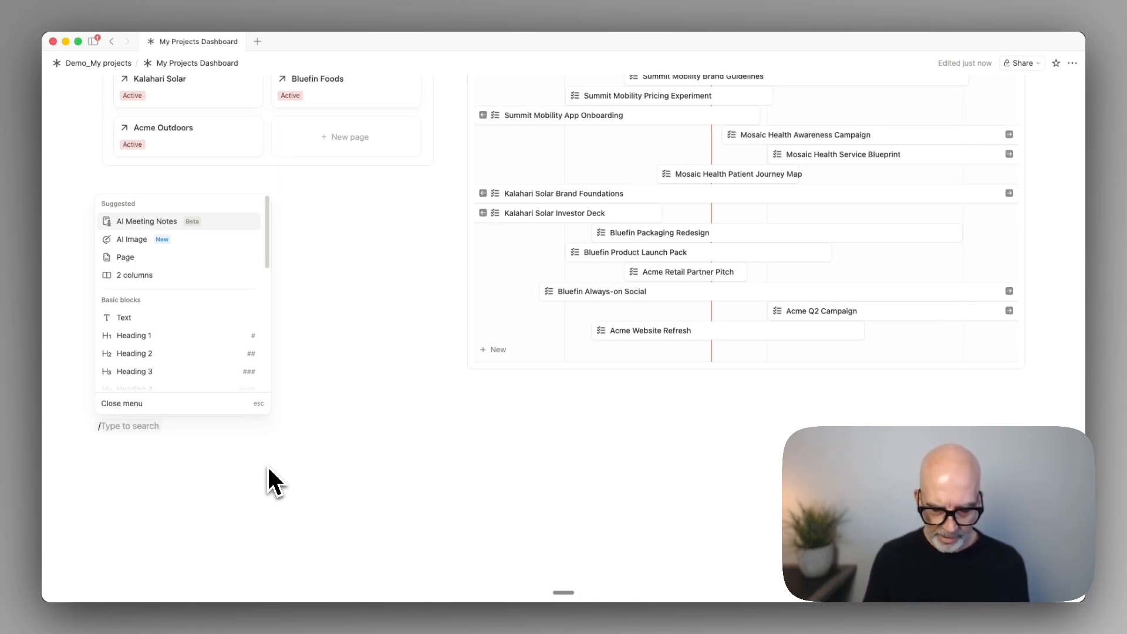
text(board)
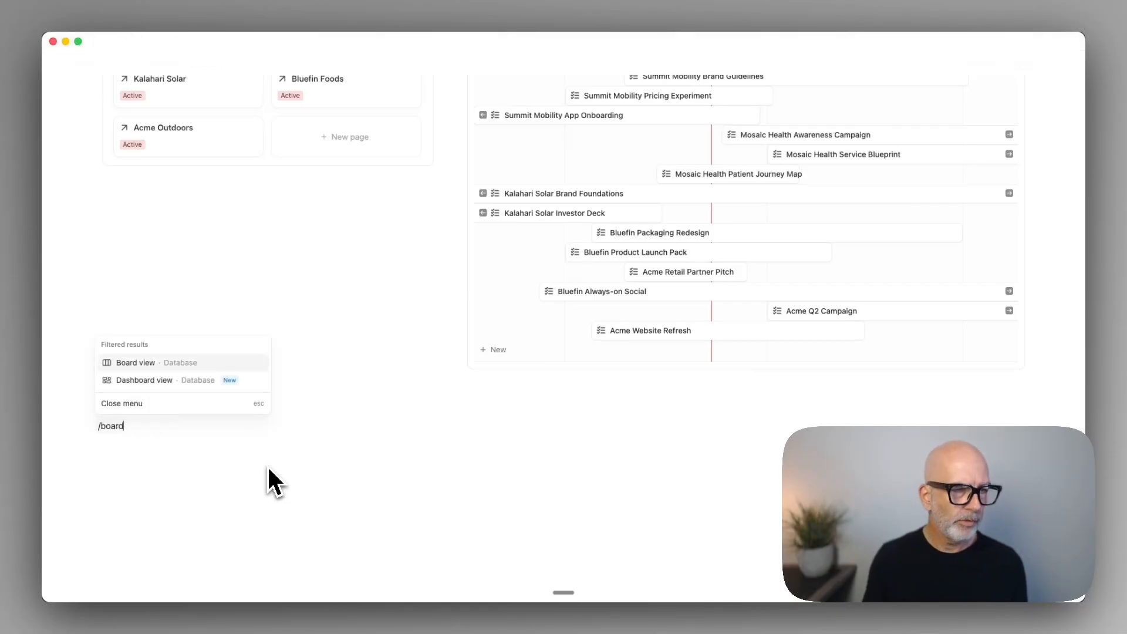
key(Return)
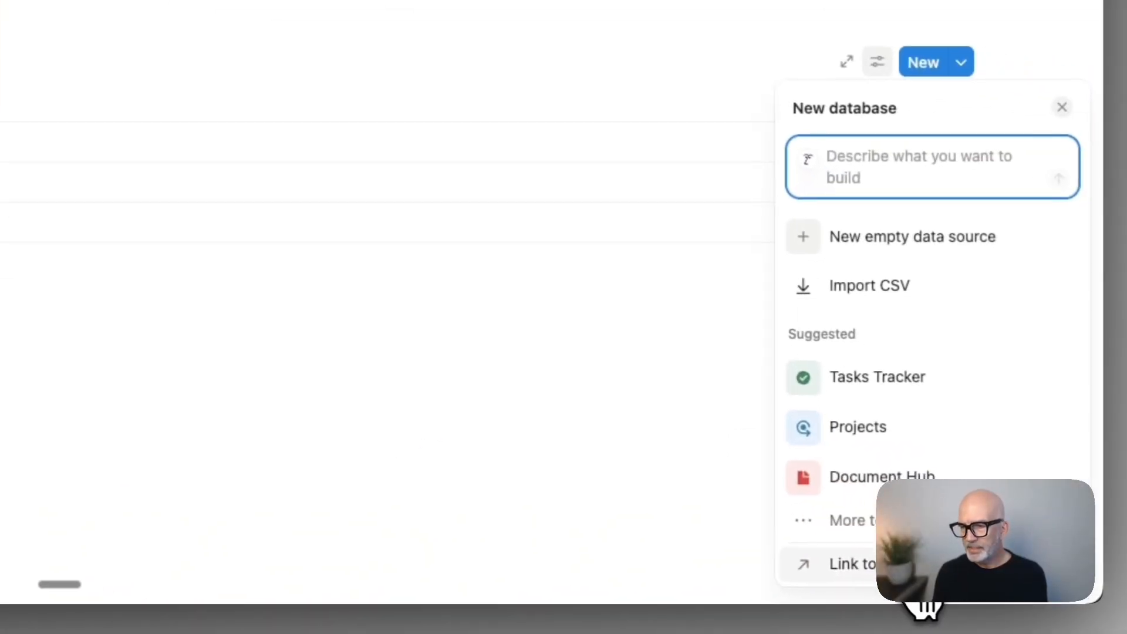
click(920, 572)
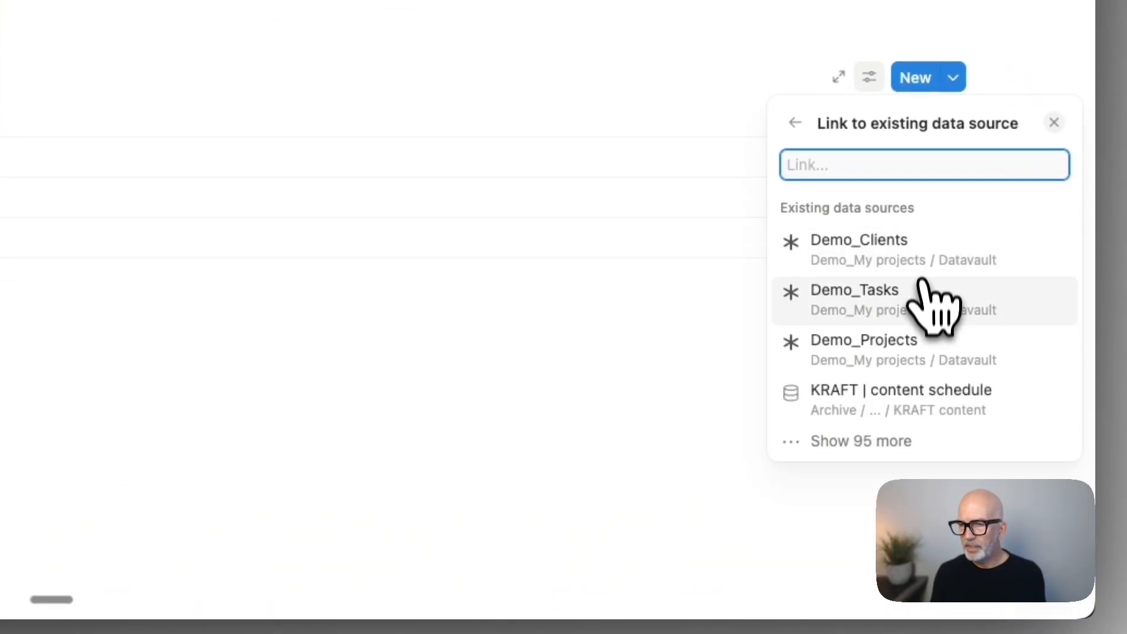
click(934, 299)
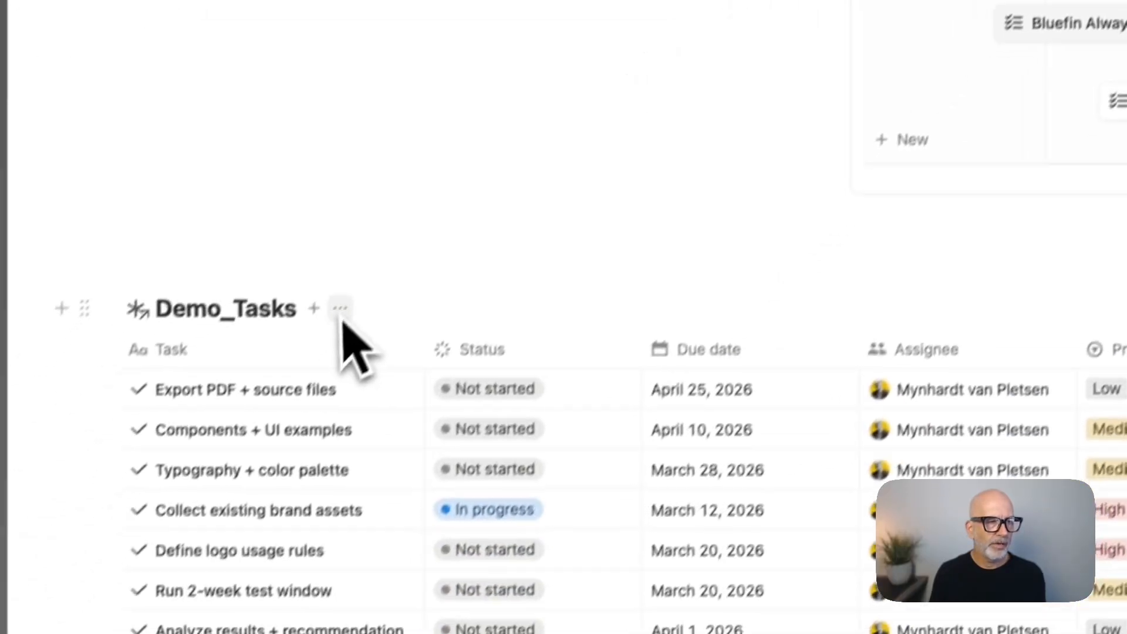
Step: Add a Heading 2 reading "Tasks" above the linked tasks database and hide the database's own title
click(133, 273)
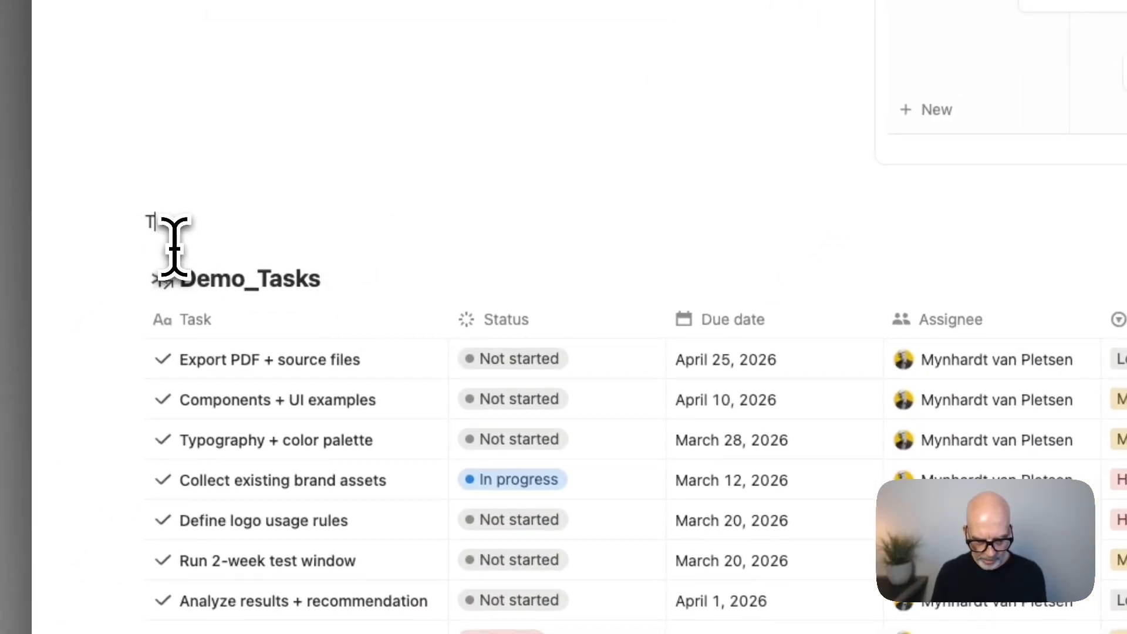
key(super+alt+2)
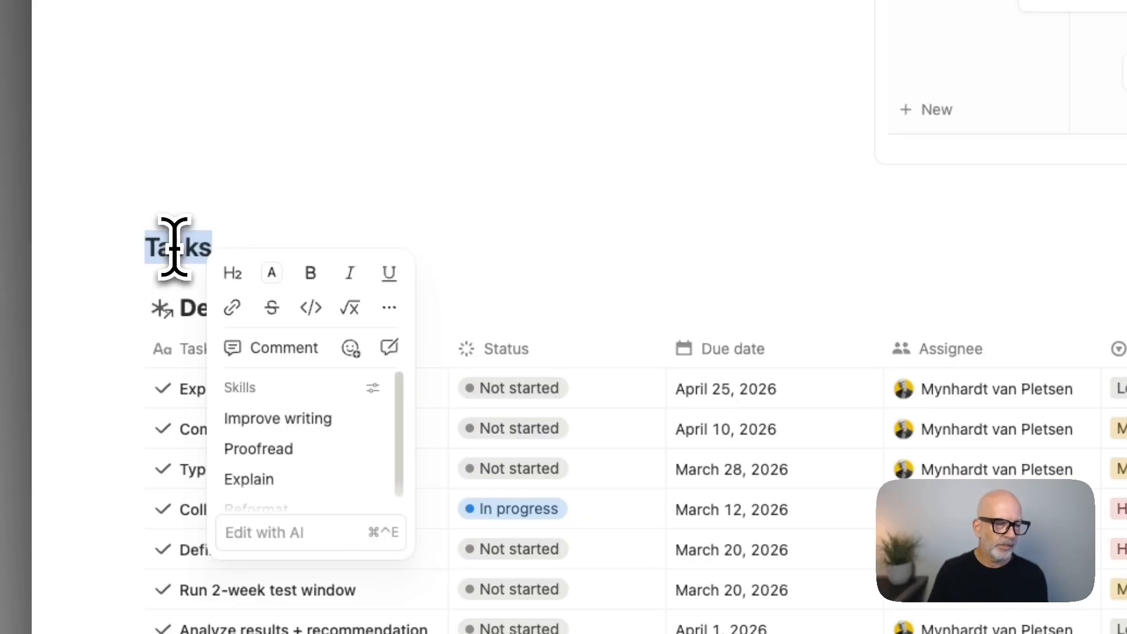
click(178, 196)
click(364, 308)
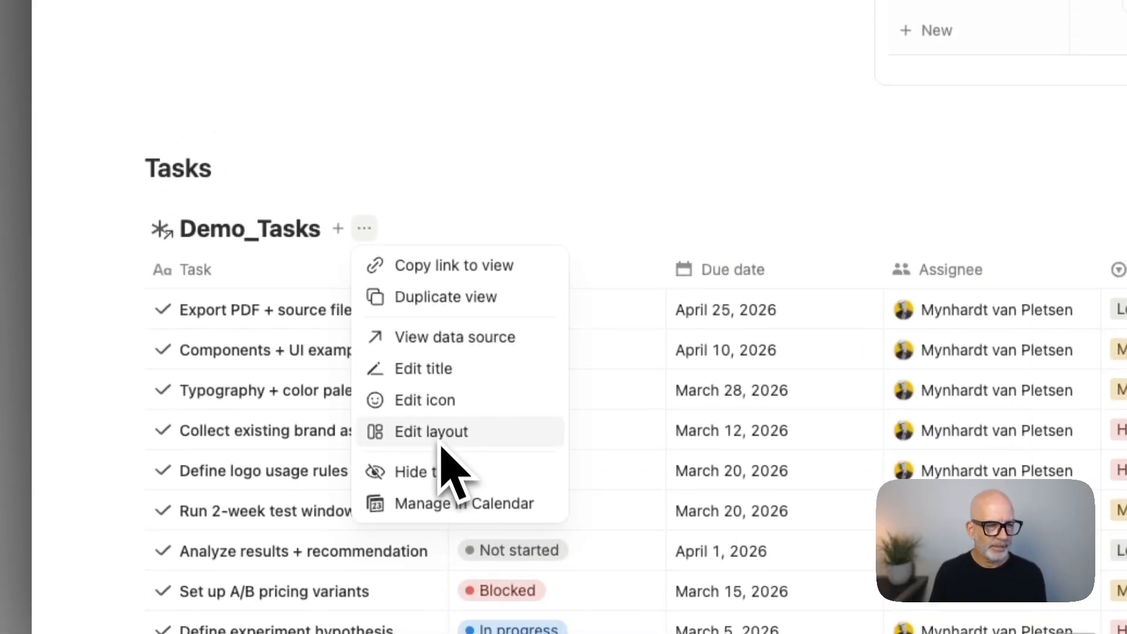
click(437, 469)
Step: Change the tasks view's layout from Table to Board and hide the No Status group
scroll(604, 207, down, 7)
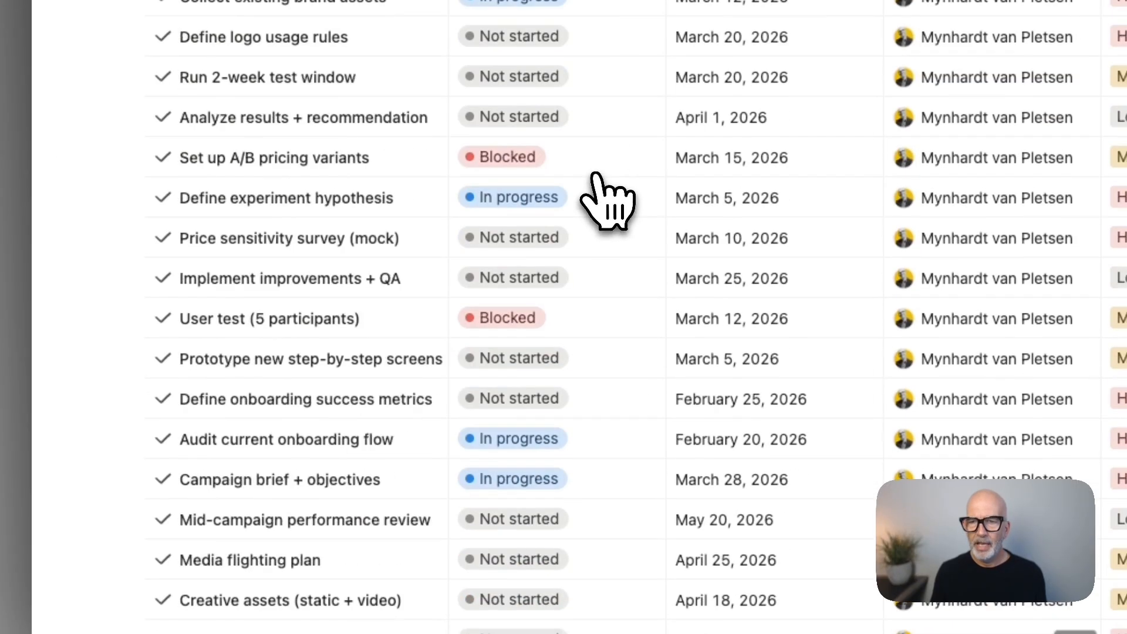
scroll(594, 177, up, 4)
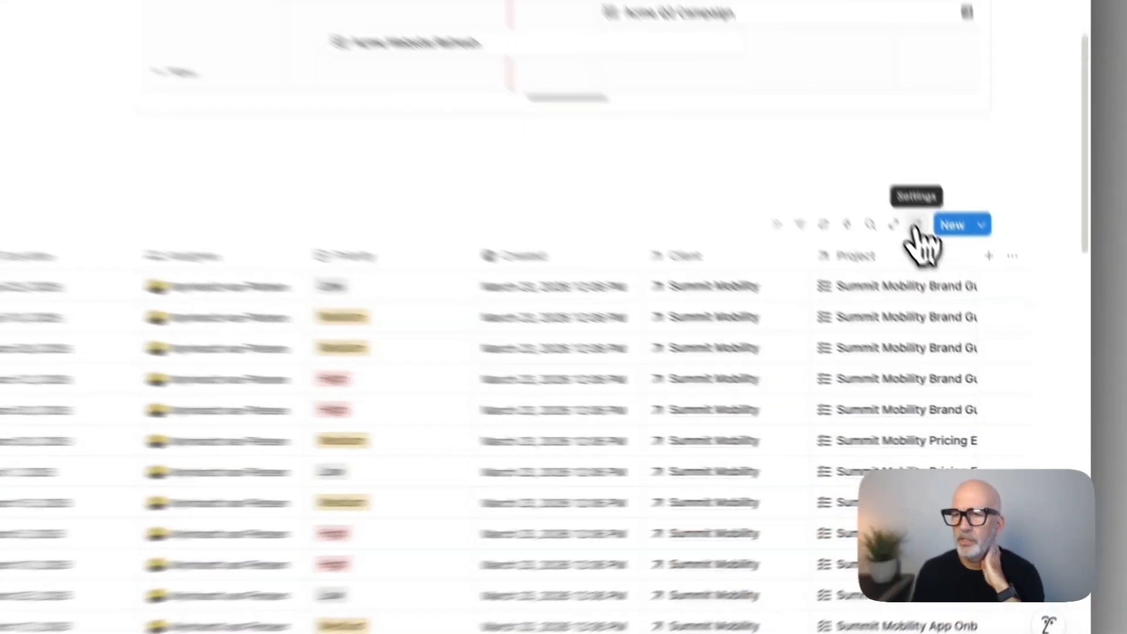
click(973, 315)
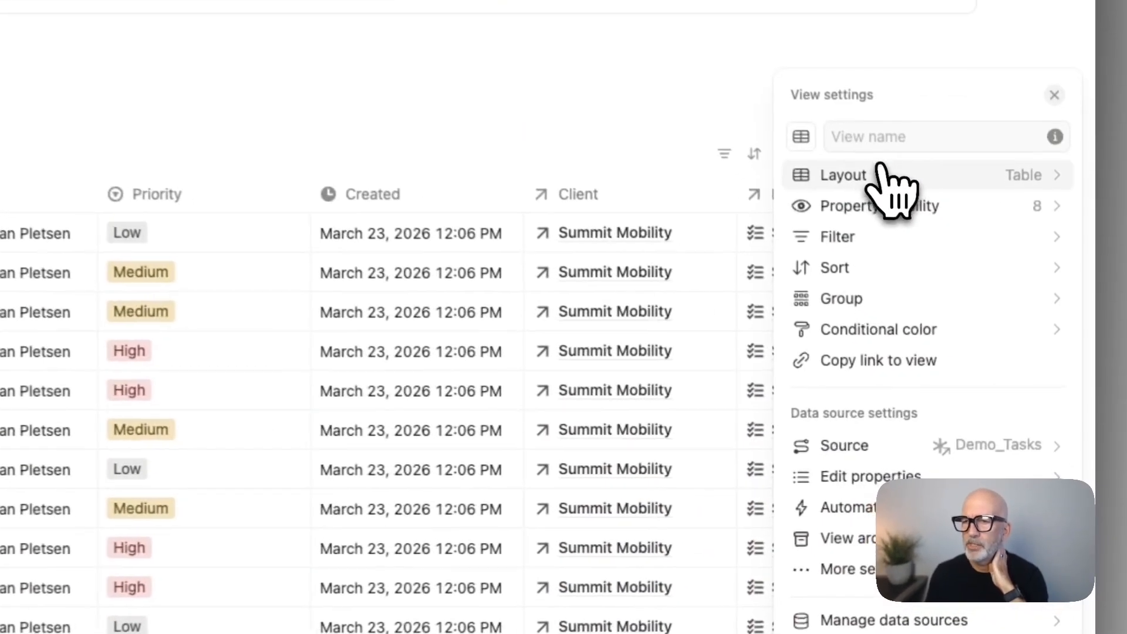
click(981, 327)
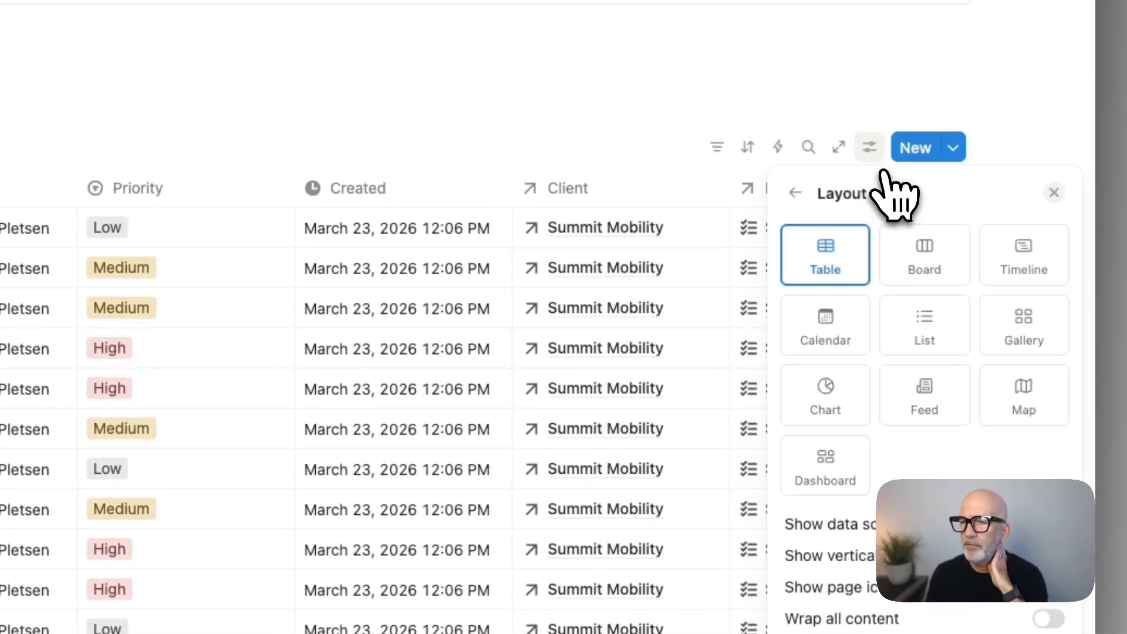
click(942, 258)
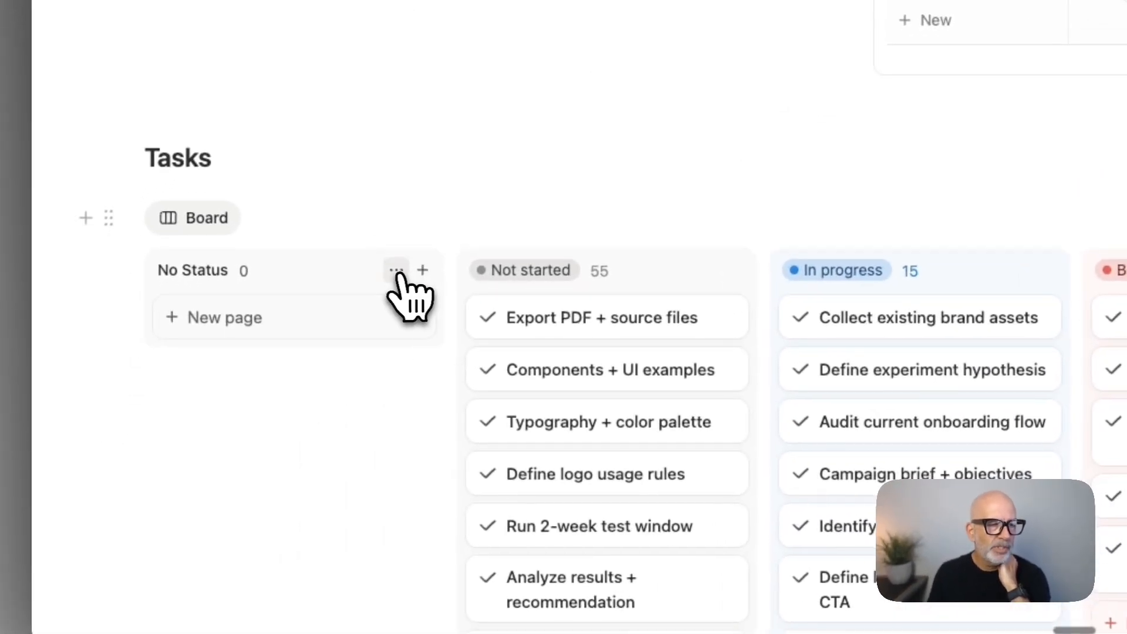
click(228, 412)
click(464, 364)
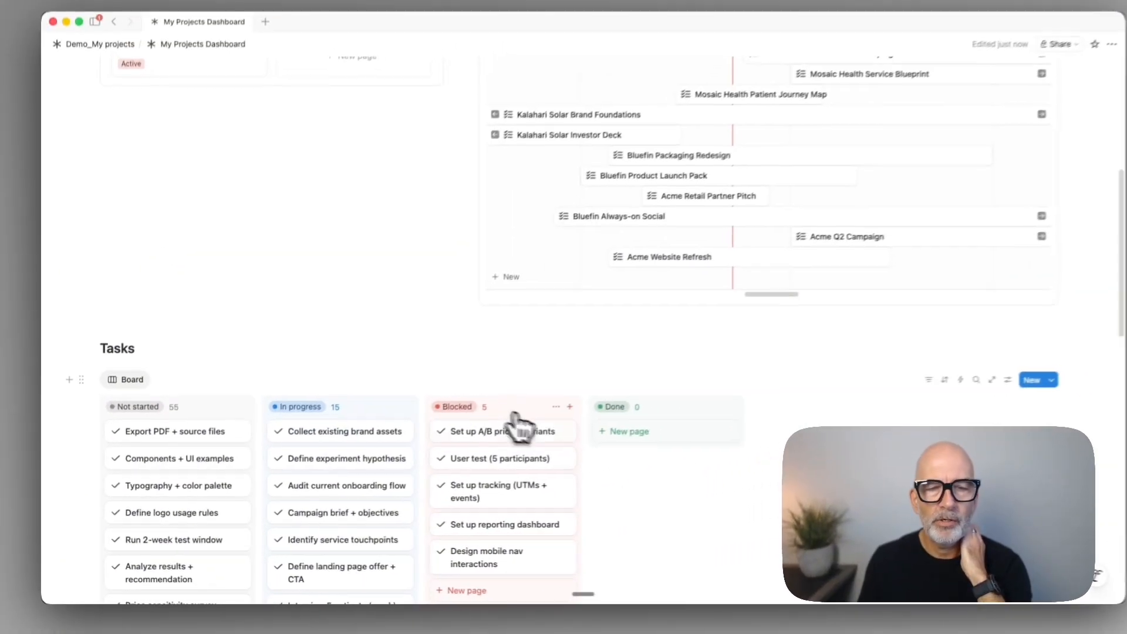
Step: Show the Assignee, Due date and Project properties on the Tasks board cards, with Project placed above Assignee
scroll(770, 506, down, 9)
scroll(770, 506, up, 5)
scroll(591, 338, up, 4)
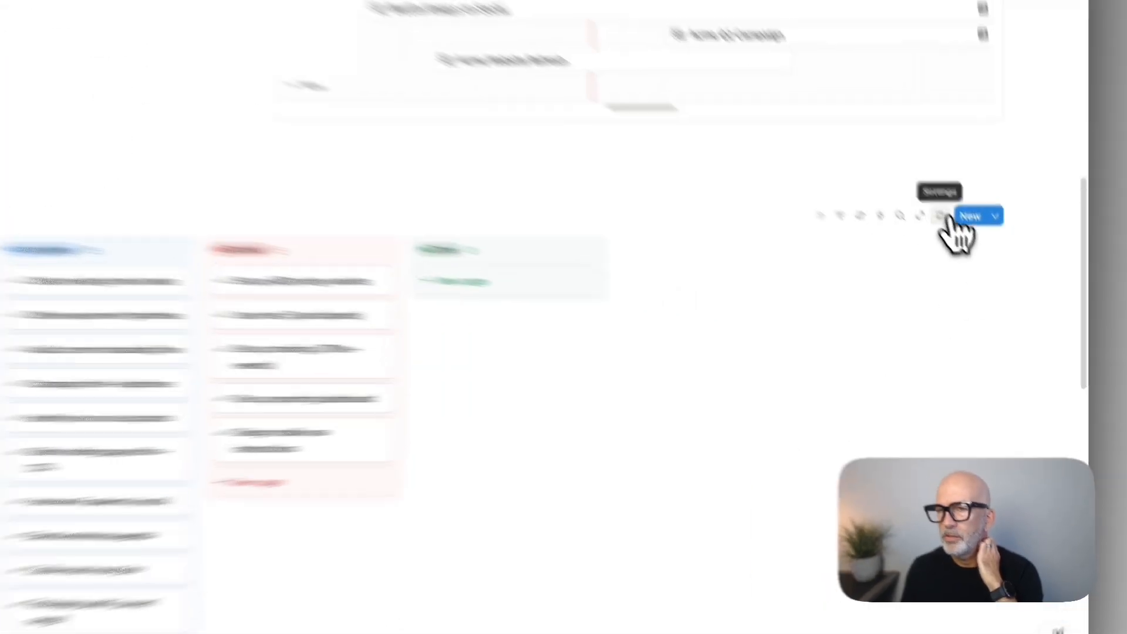
click(973, 254)
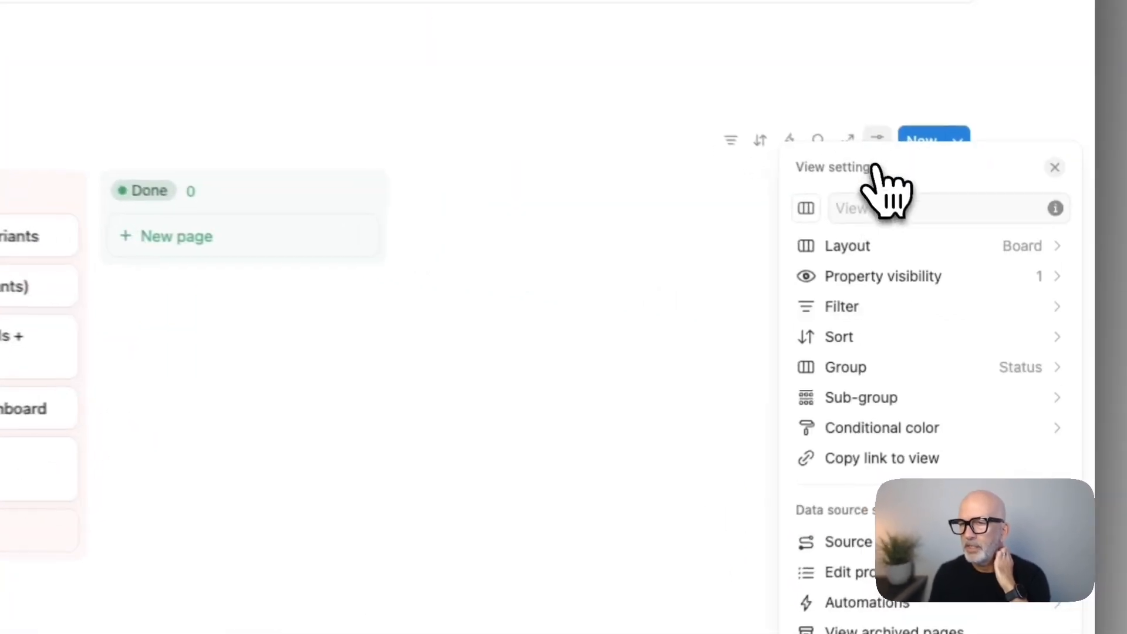
click(898, 276)
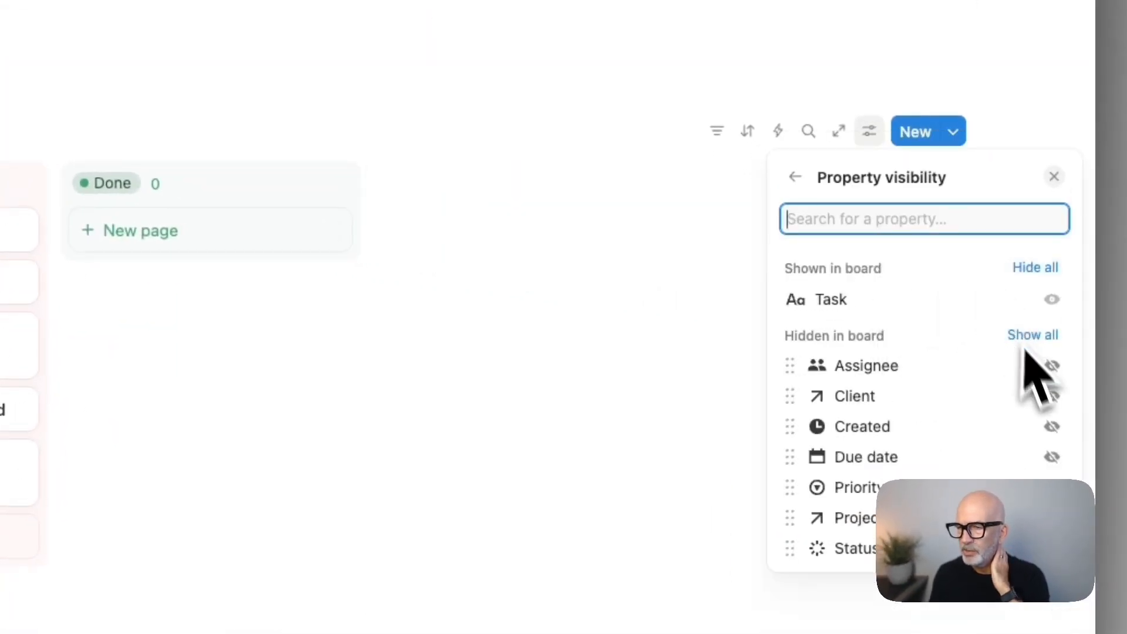
click(1052, 366)
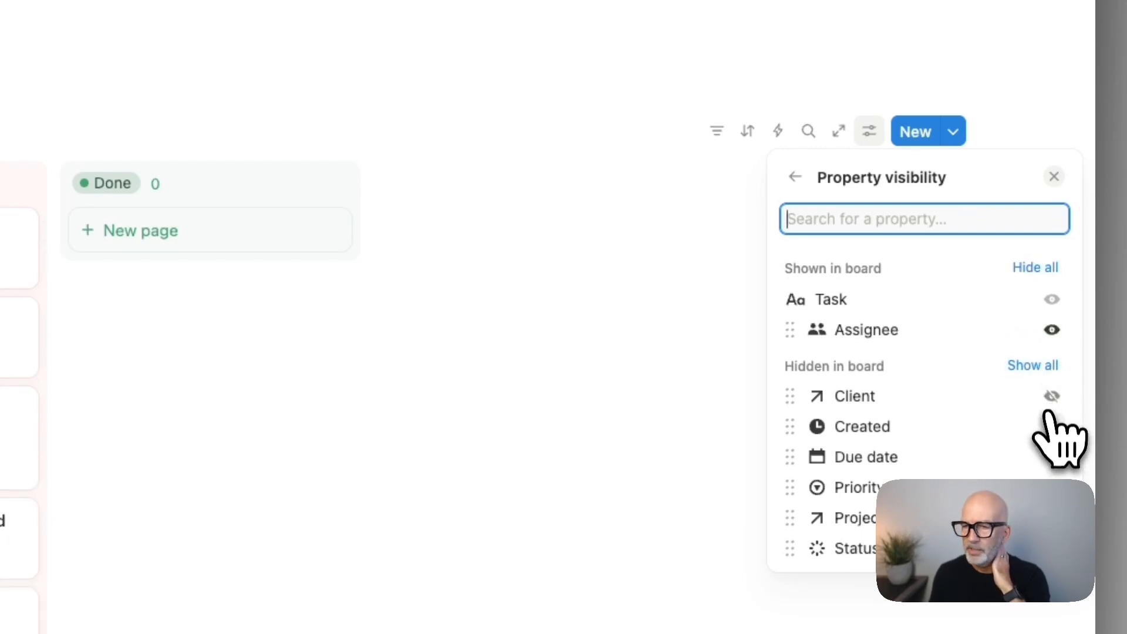
click(1052, 456)
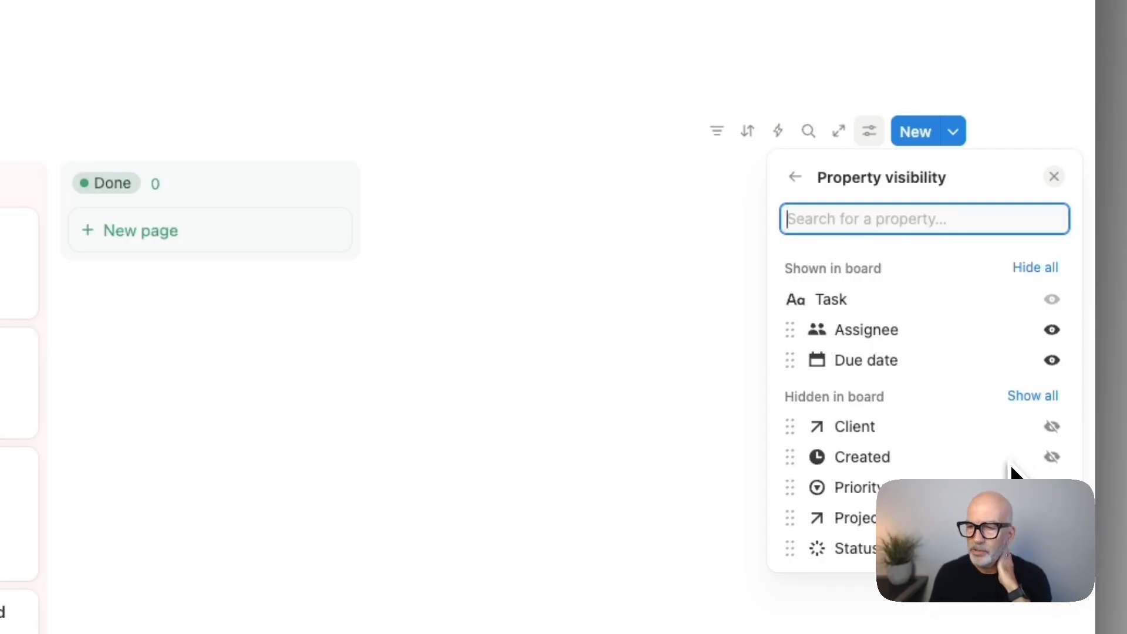
click(1052, 518)
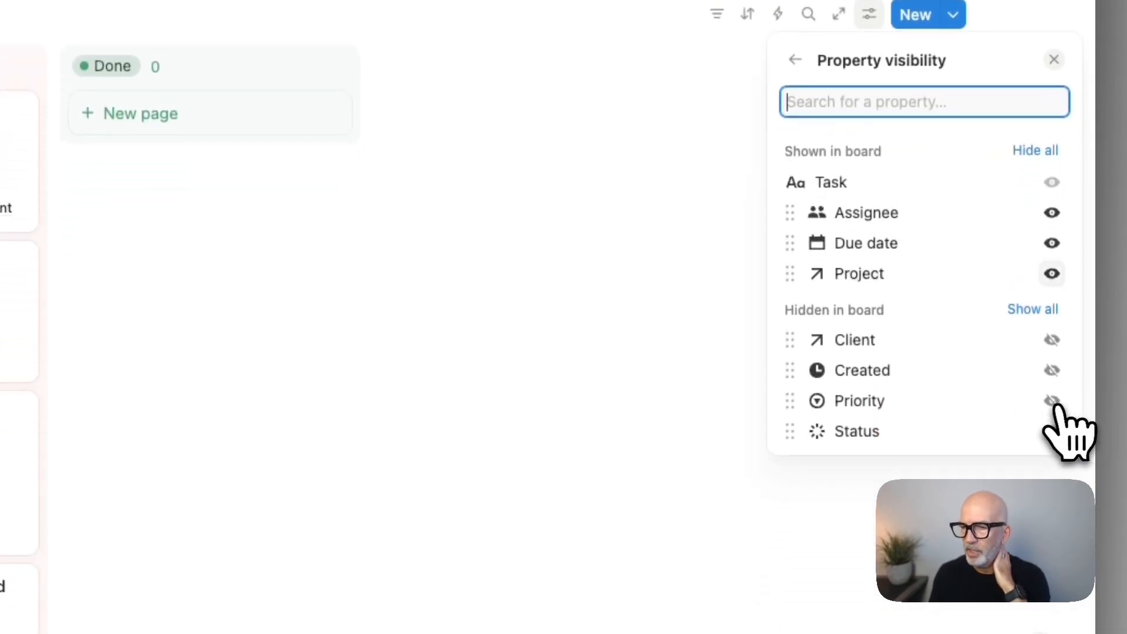
drag(790, 273, 793, 214)
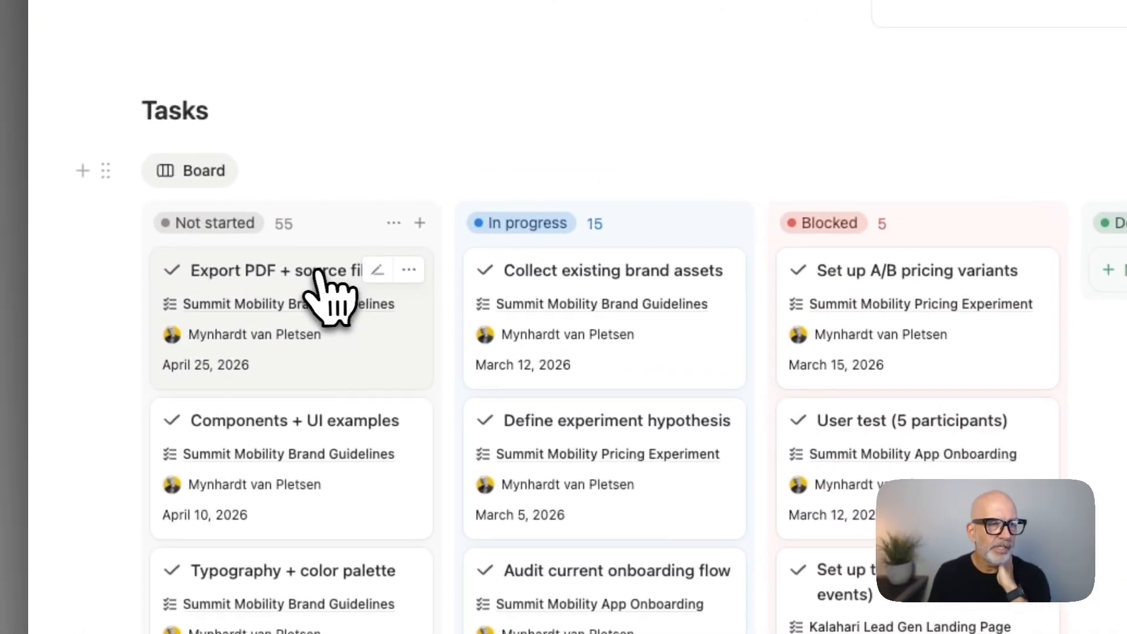
Step: Move the "Export PDF + source files" card from Not started to In progress, below "Collect existing brand assets"
drag(284, 267, 608, 397)
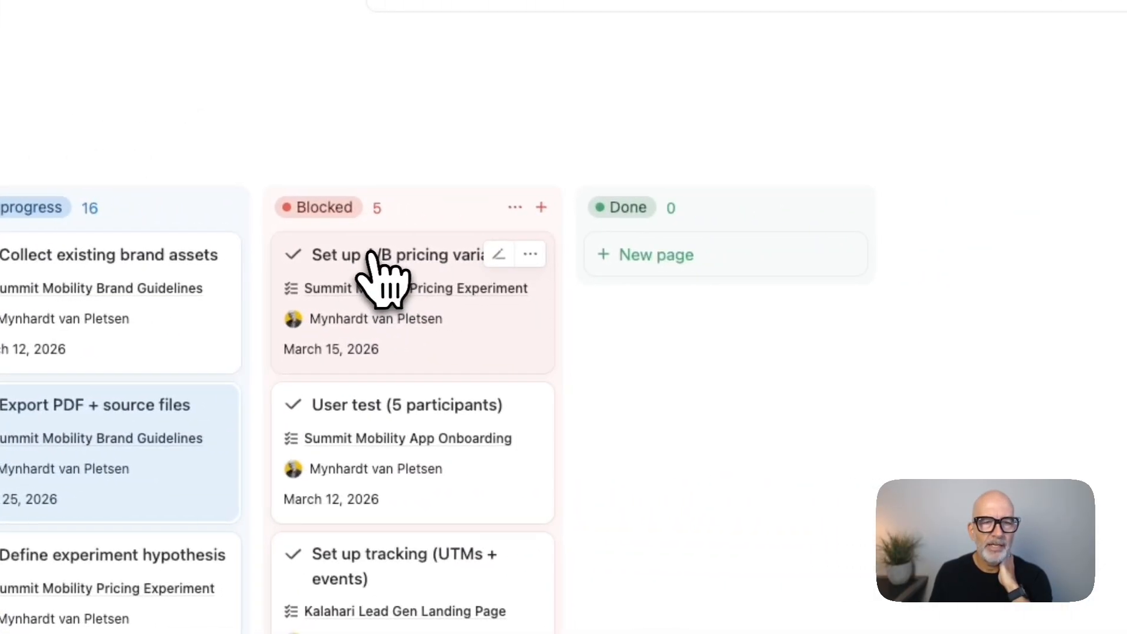
Step: Move the "Set up A/B pricing variants" and "Set up tracking (UTMs + events)" cards from Blocked to Done on the Tasks board
drag(712, 270, 1010, 287)
drag(669, 261, 712, 262)
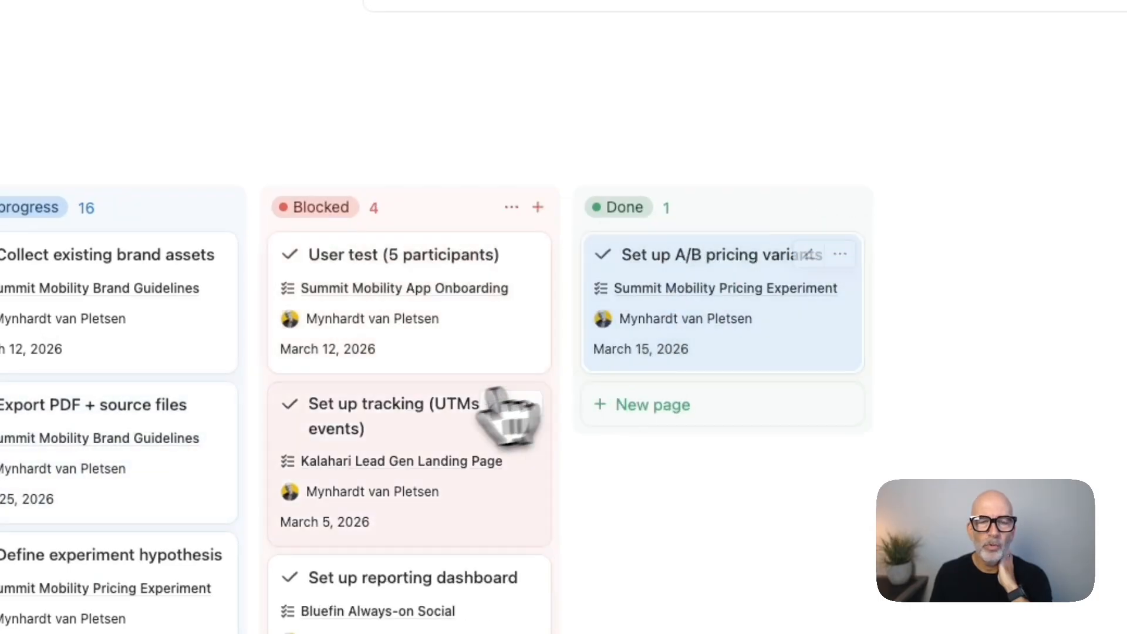
scroll(440, 411, down, 2)
drag(395, 335, 663, 344)
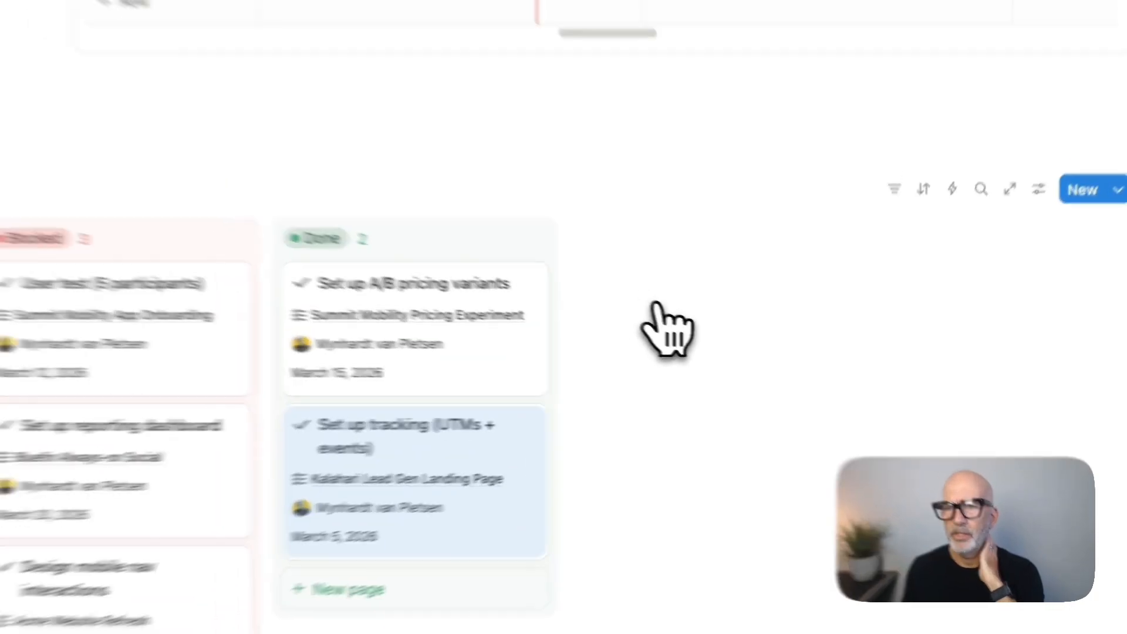
scroll(657, 308, down, 3)
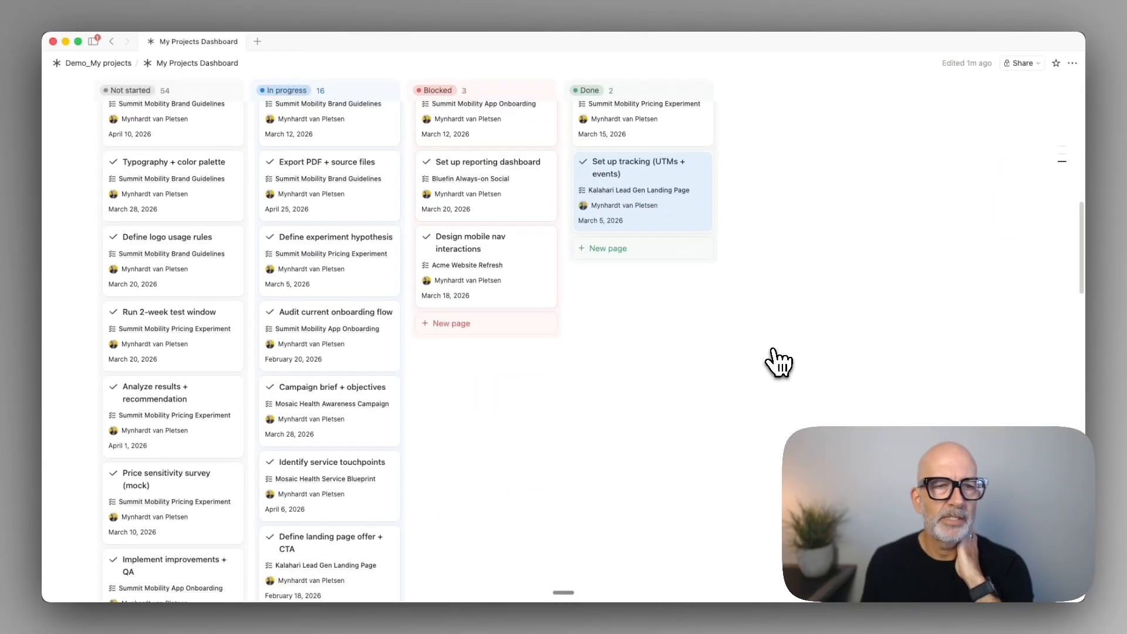
scroll(778, 363, up, 5)
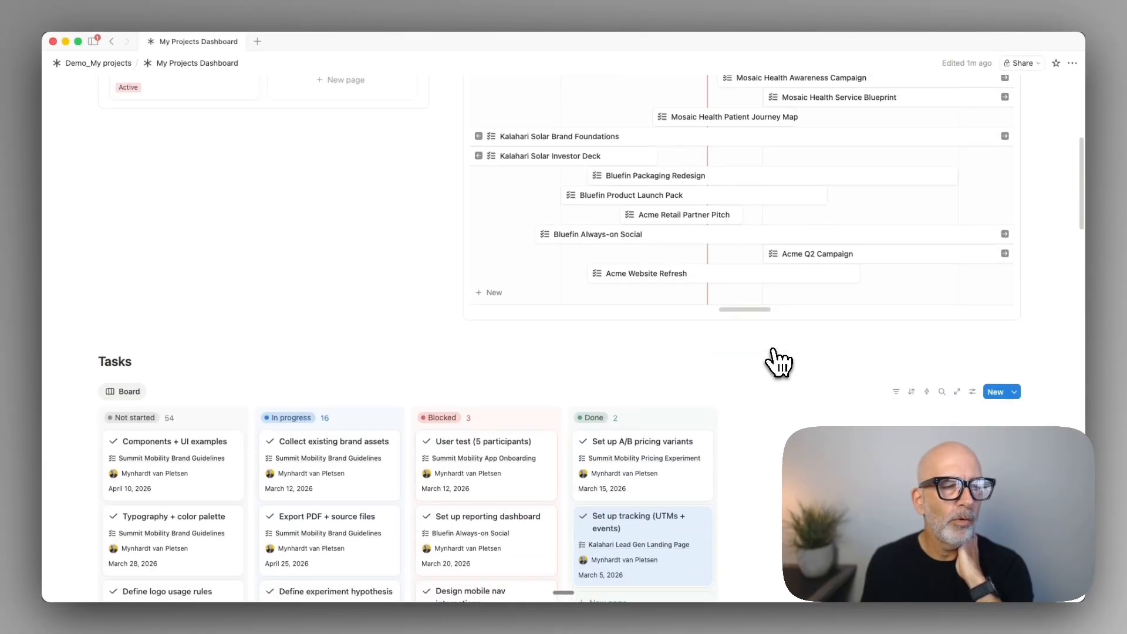
Step: Rename the Tasks database's Board view as "Status"
scroll(776, 361, down, 2)
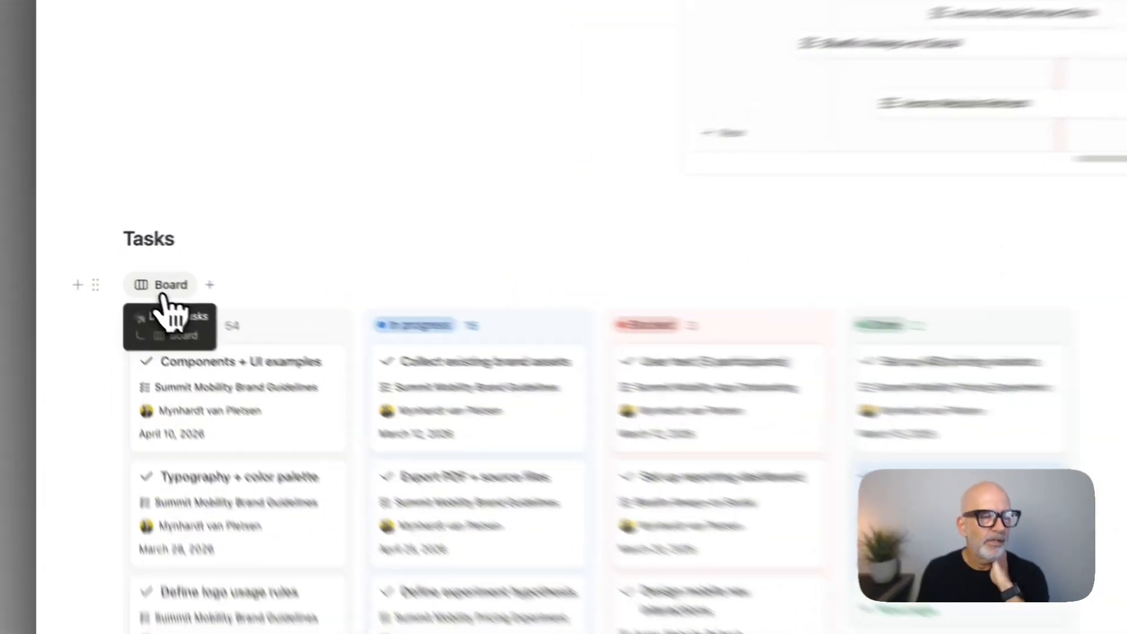
click(122, 273)
click(194, 271)
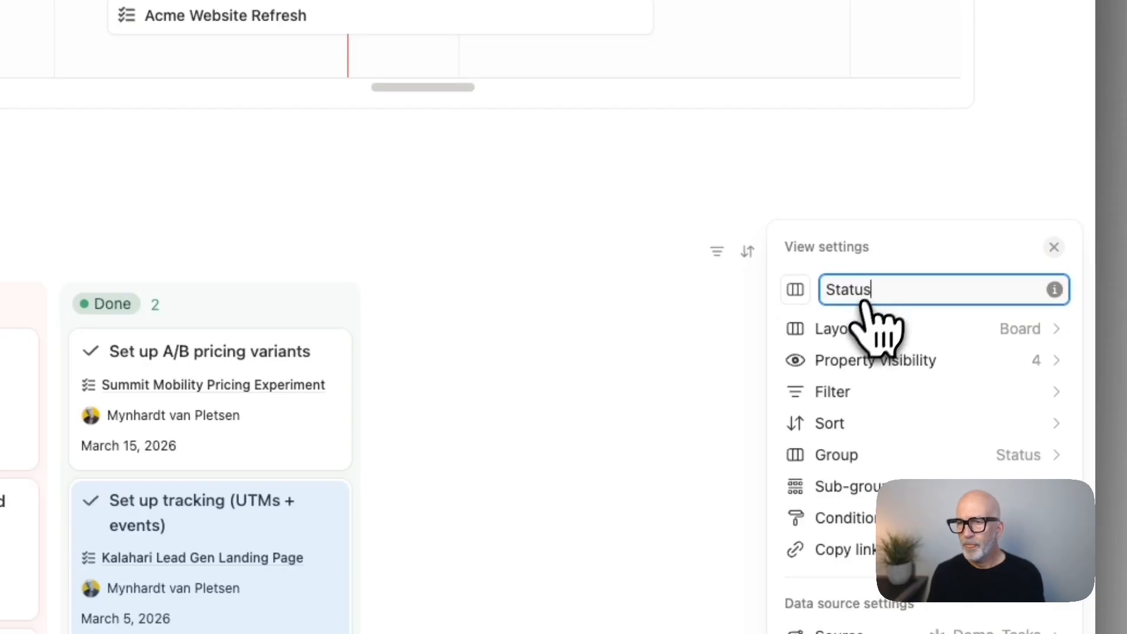
click(663, 480)
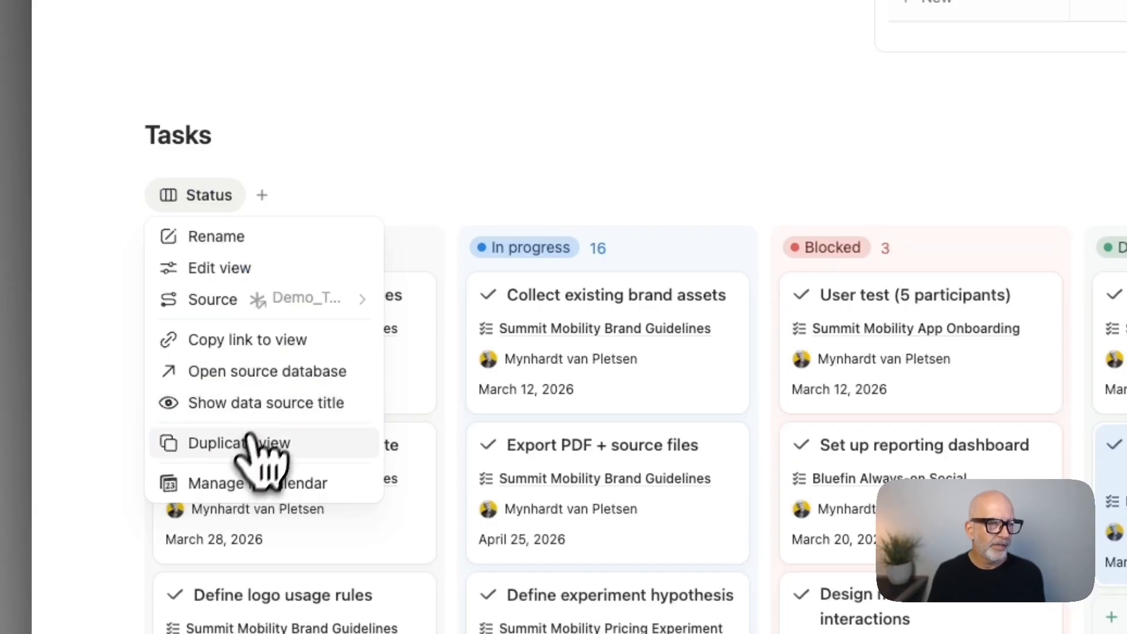
Step: Duplicate the Status view of the tasks database and name the copy "Calendar" with a calendar icon
click(253, 442)
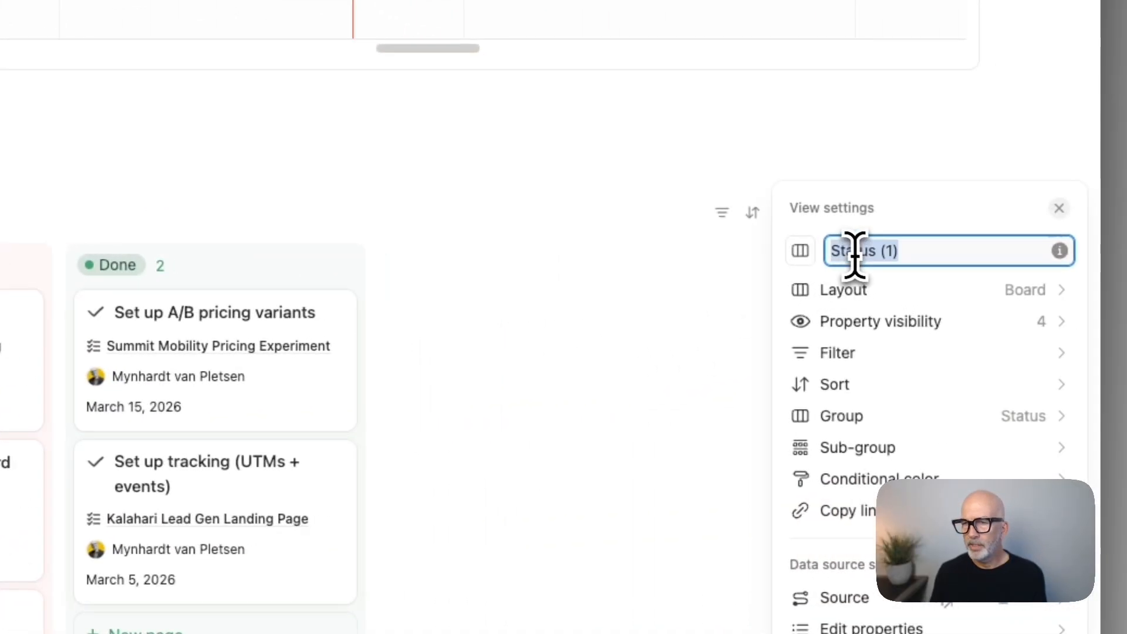
text(Calendar)
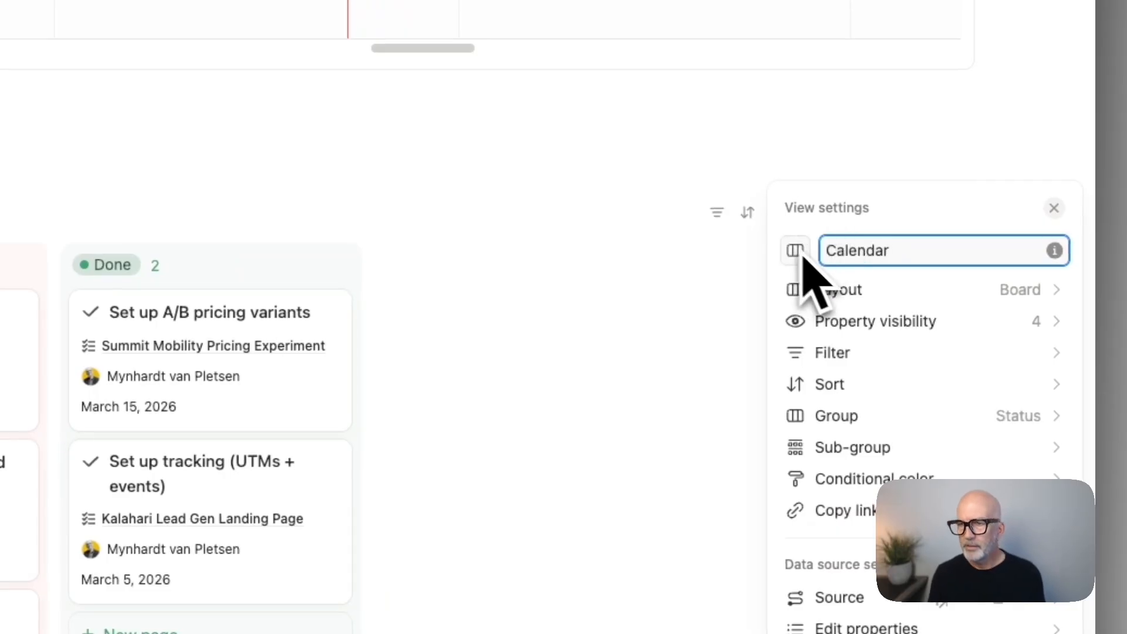
click(796, 253)
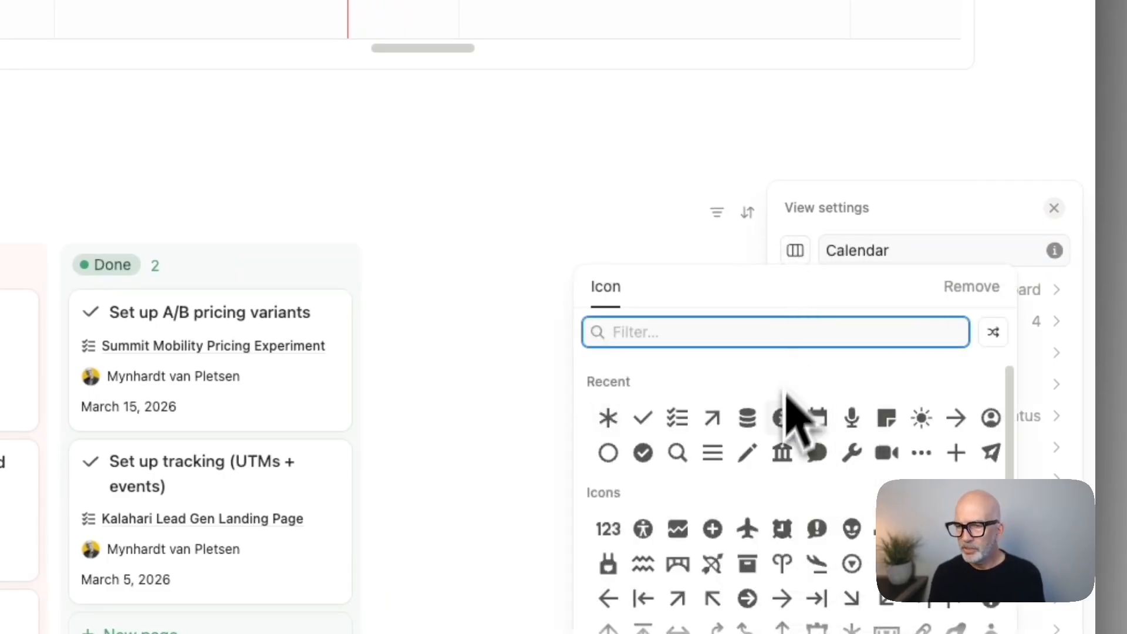
click(816, 420)
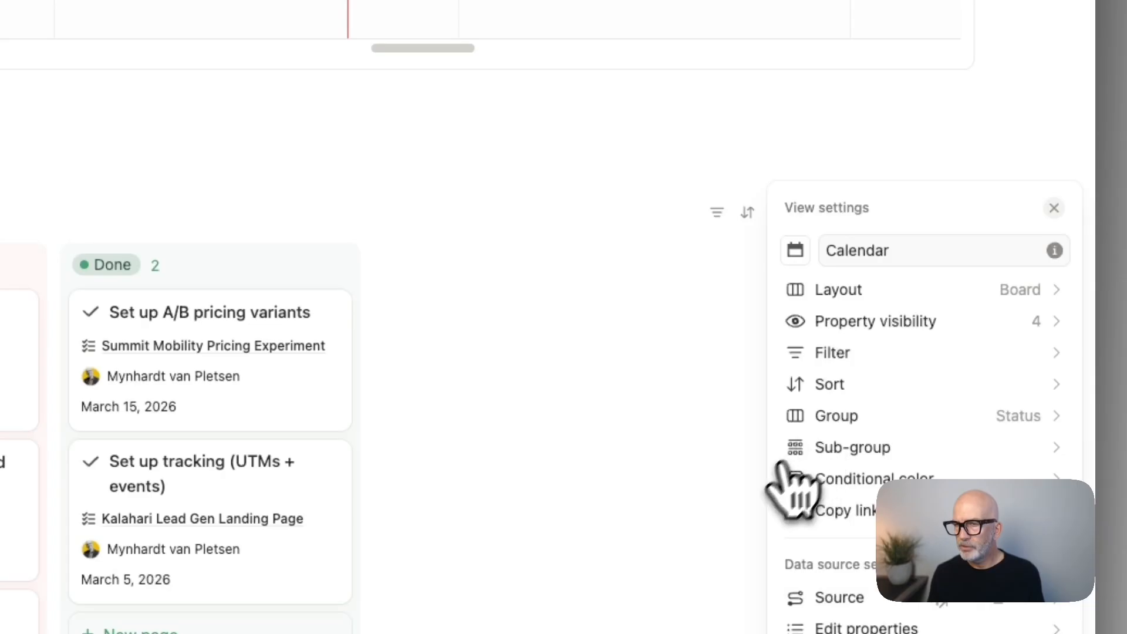
Step: Change the duplicated tasks view's layout from Board to Calendar
click(990, 288)
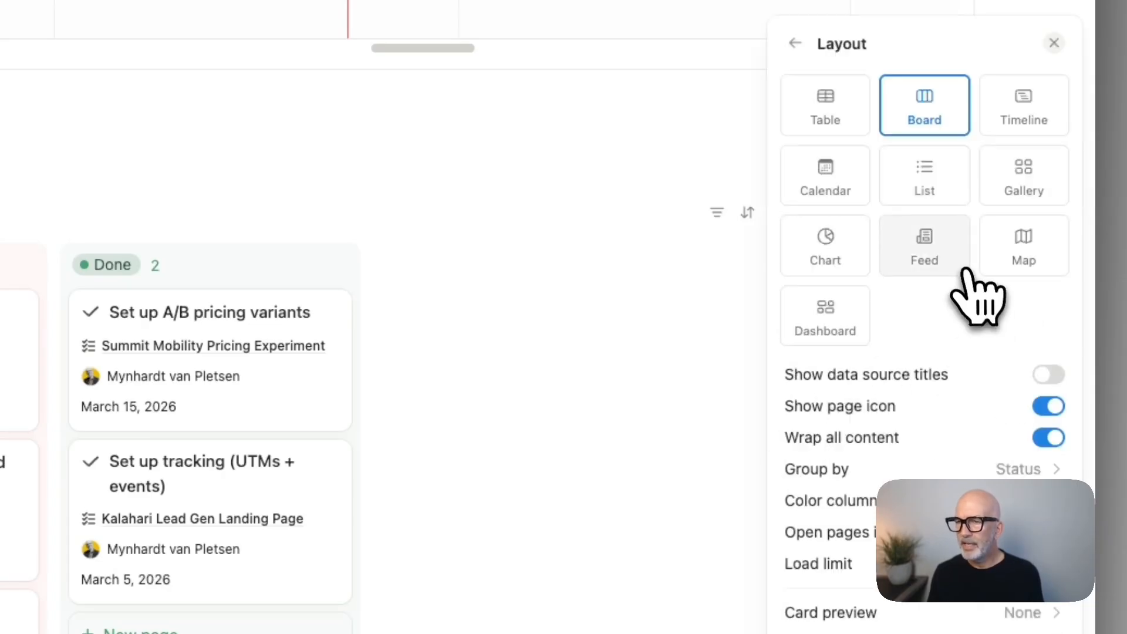
click(826, 187)
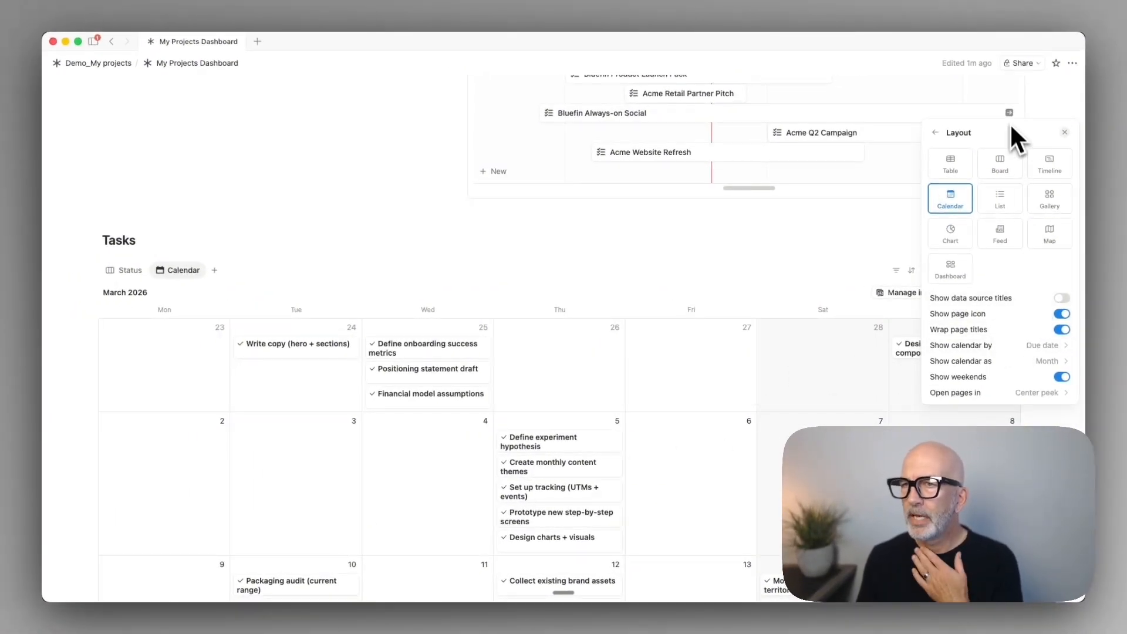
key(Escape)
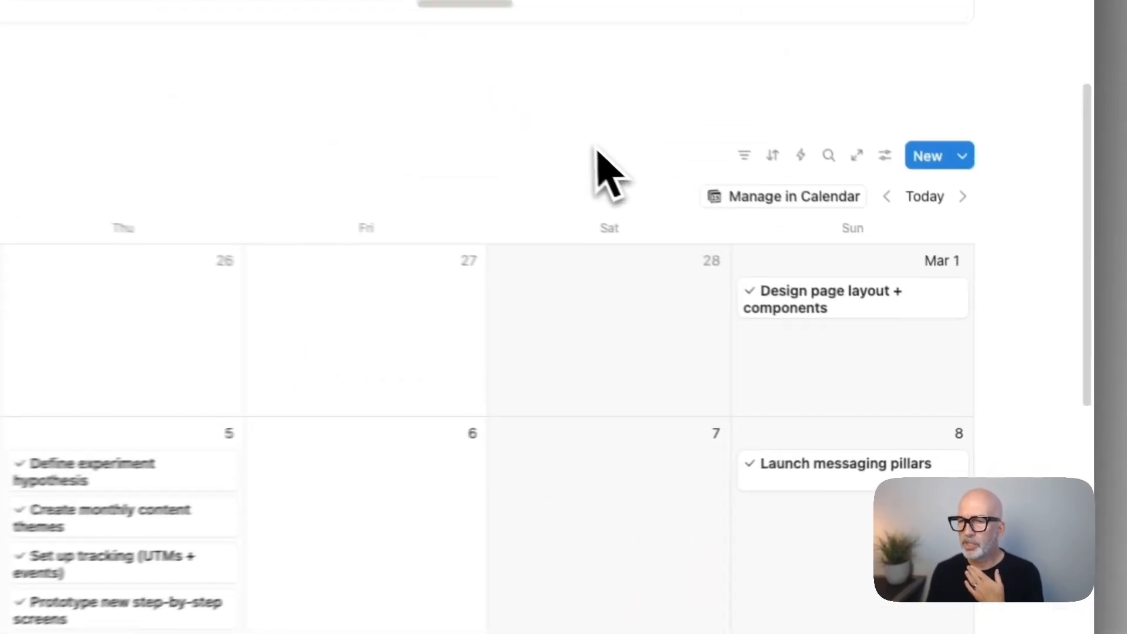
Step: Show the Assignee and Project properties on the Calendar view's task entries, with Project placed above Assignee
click(972, 270)
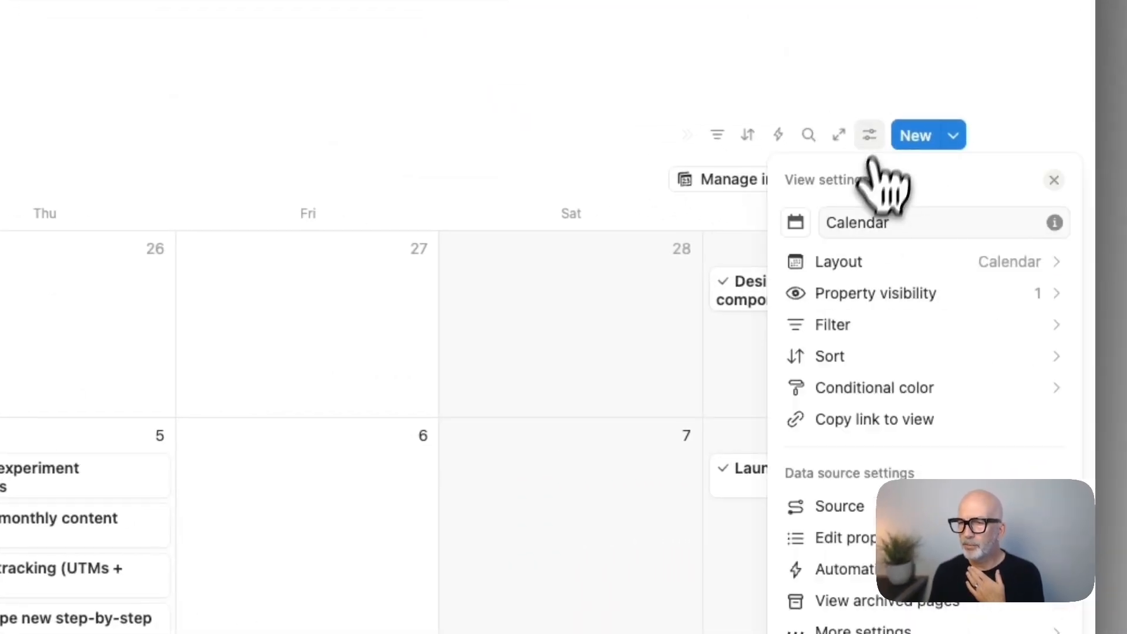
click(942, 293)
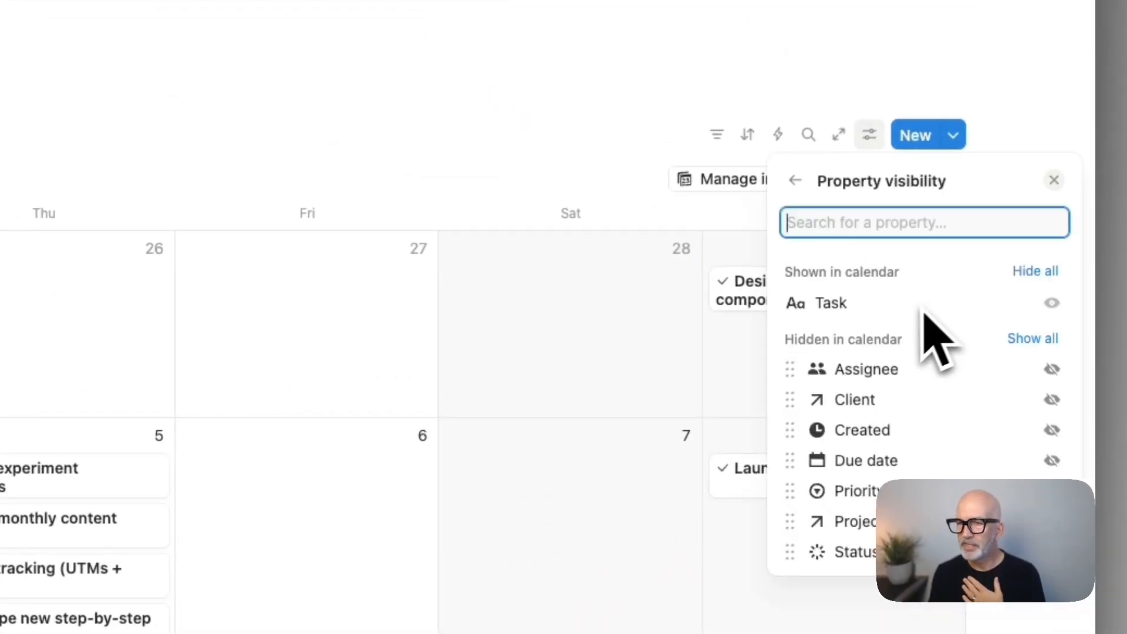
click(1051, 370)
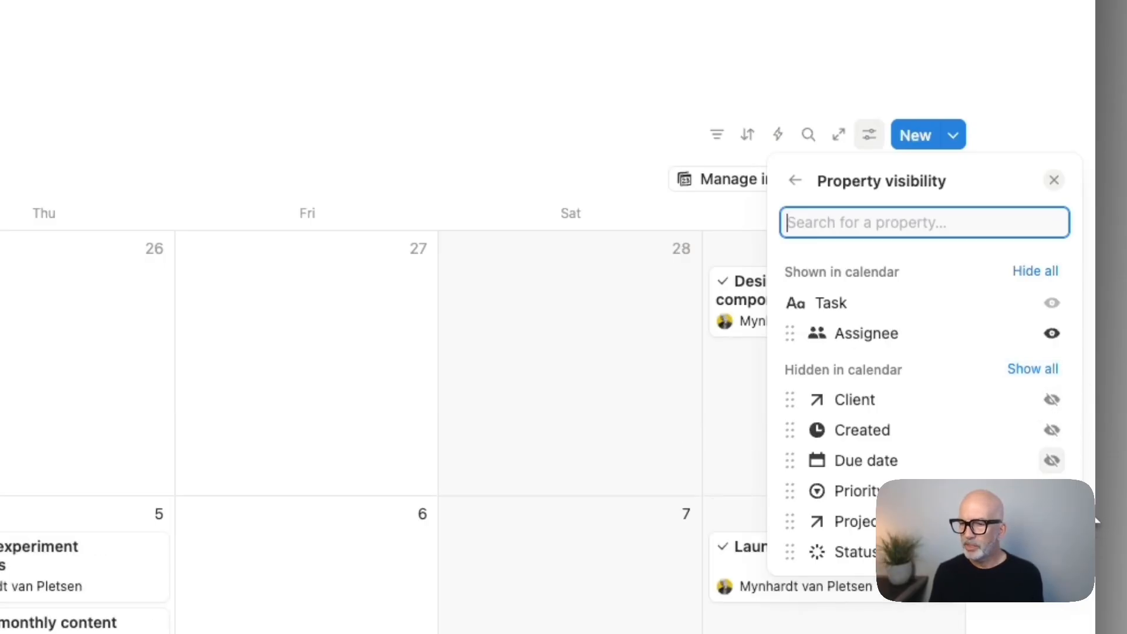
click(1052, 522)
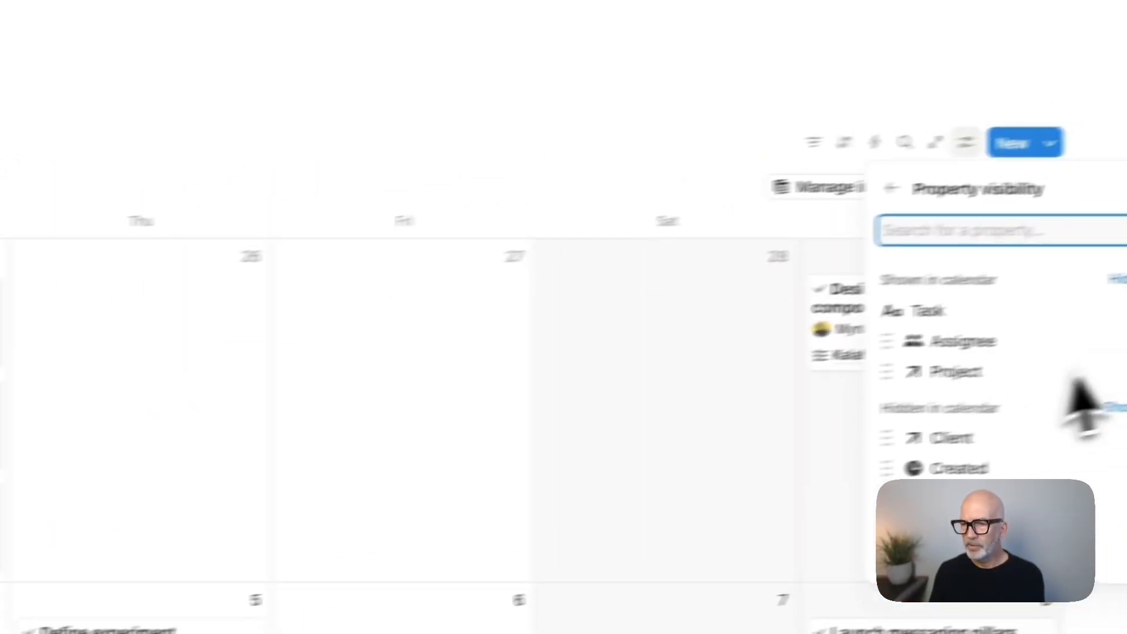
drag(808, 385, 805, 352)
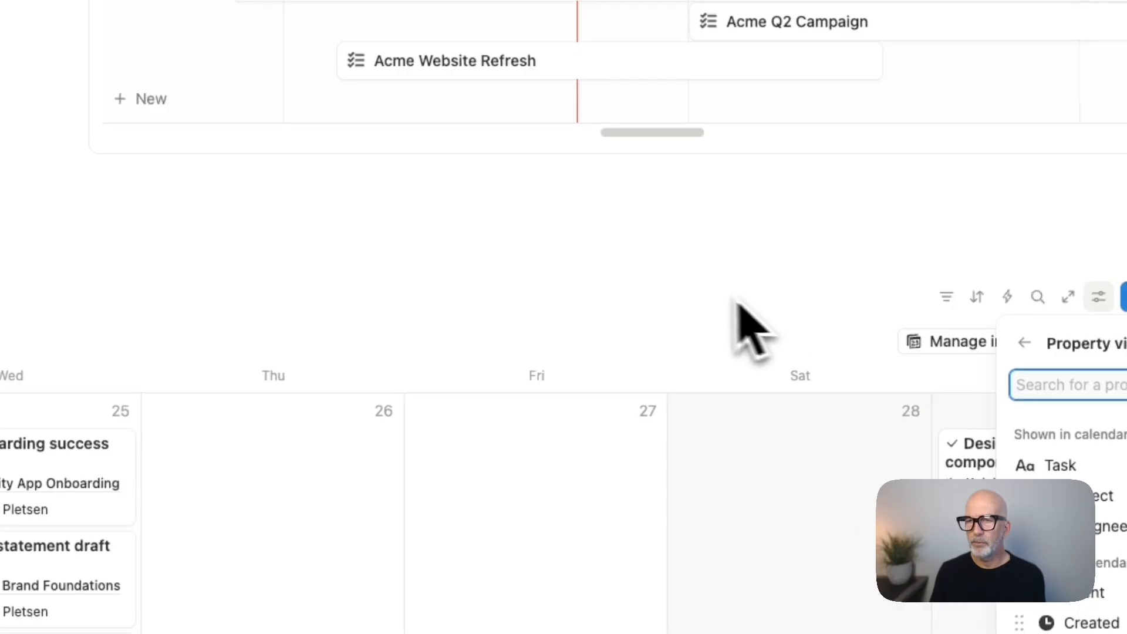
click(745, 279)
click(954, 274)
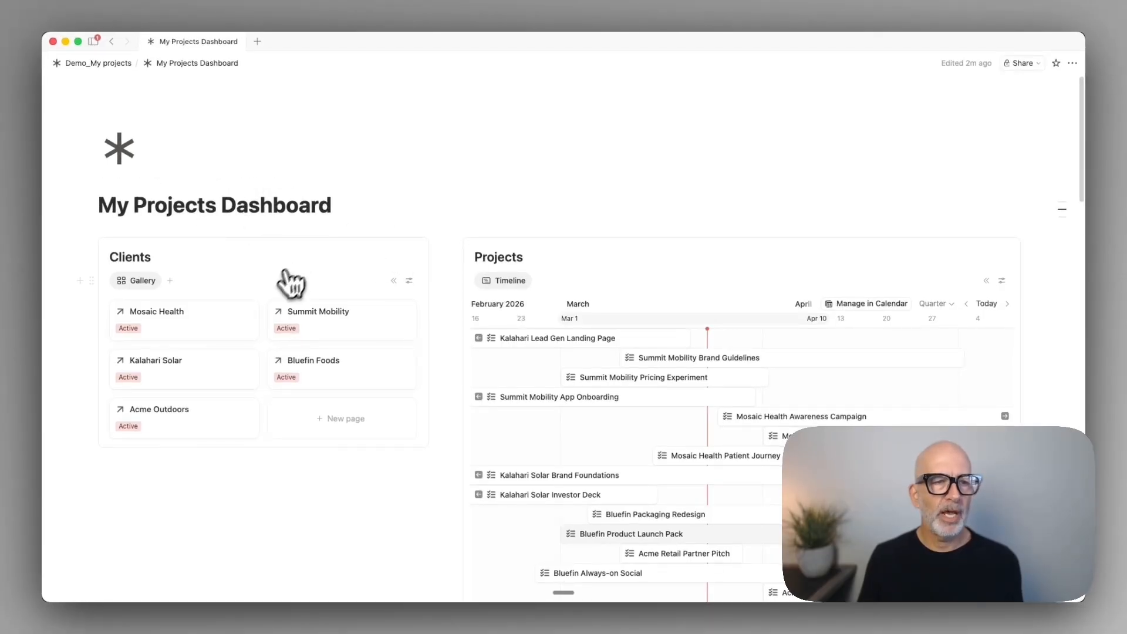
Step: Review the finished dashboard, comparing the Status board and Calendar views in the Tasks section
scroll(646, 294, down, 1)
scroll(741, 431, down, 10)
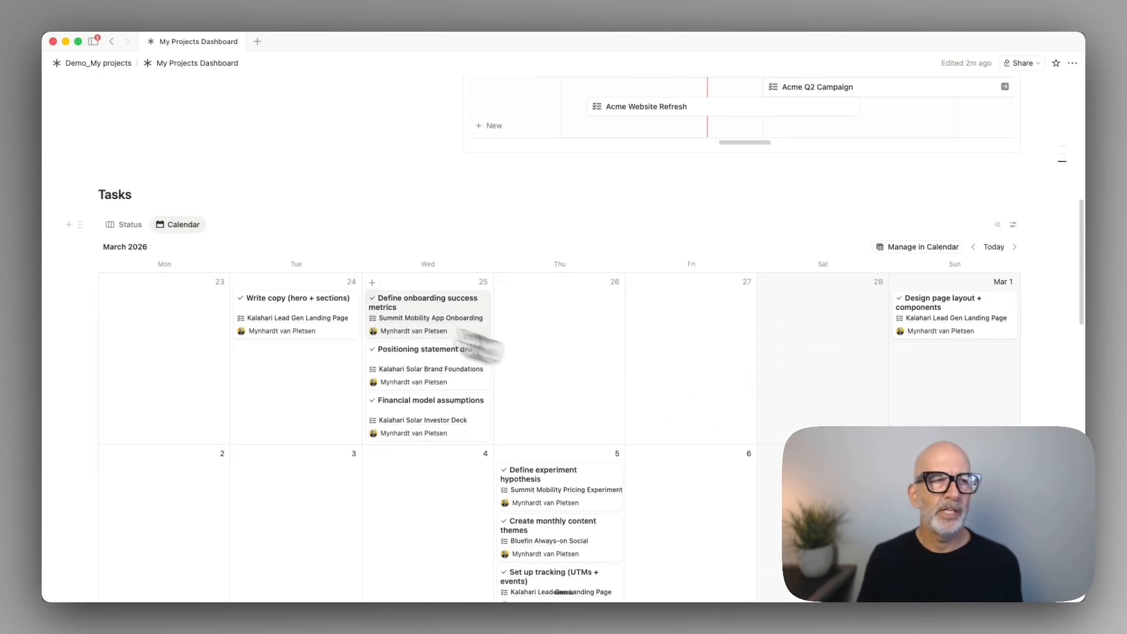
click(142, 227)
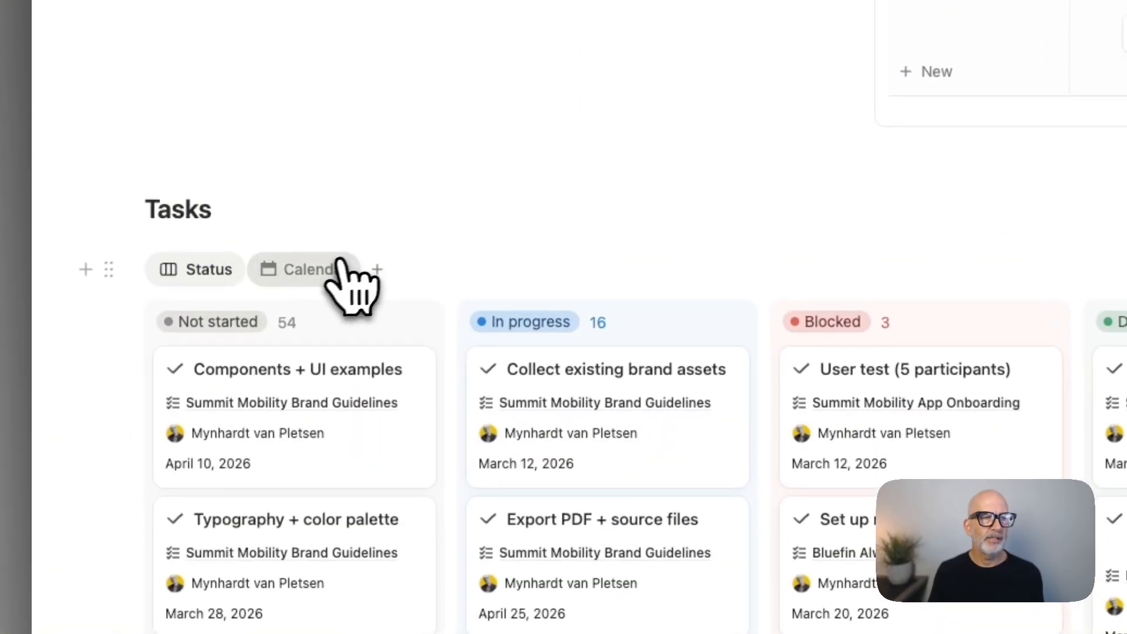
click(316, 268)
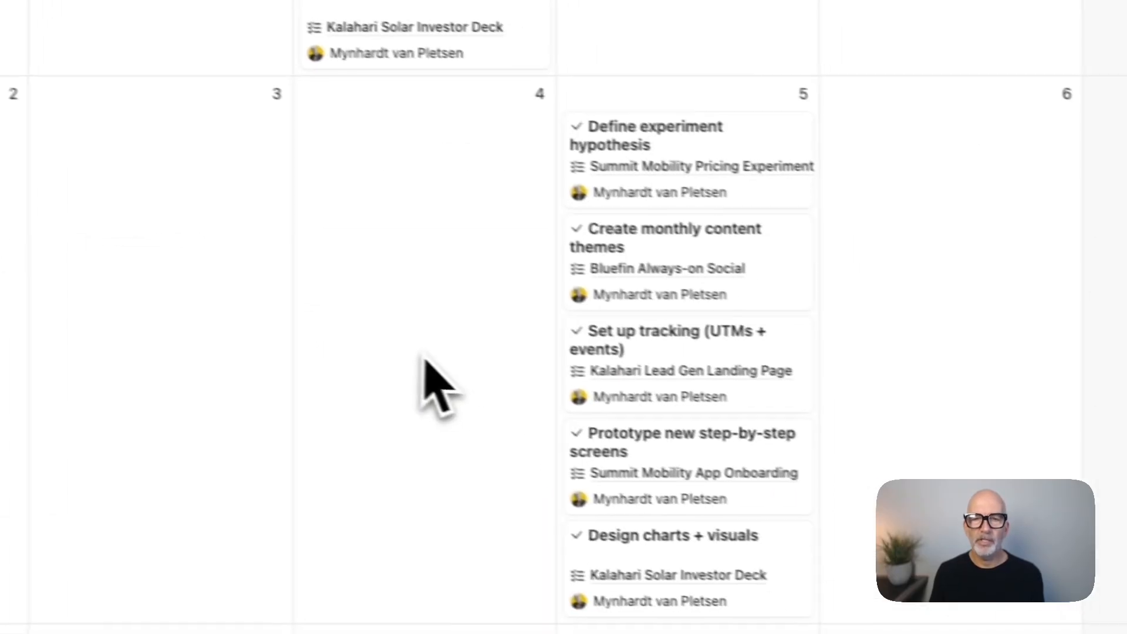
scroll(424, 357, down, 4)
scroll(420, 353, up, 10)
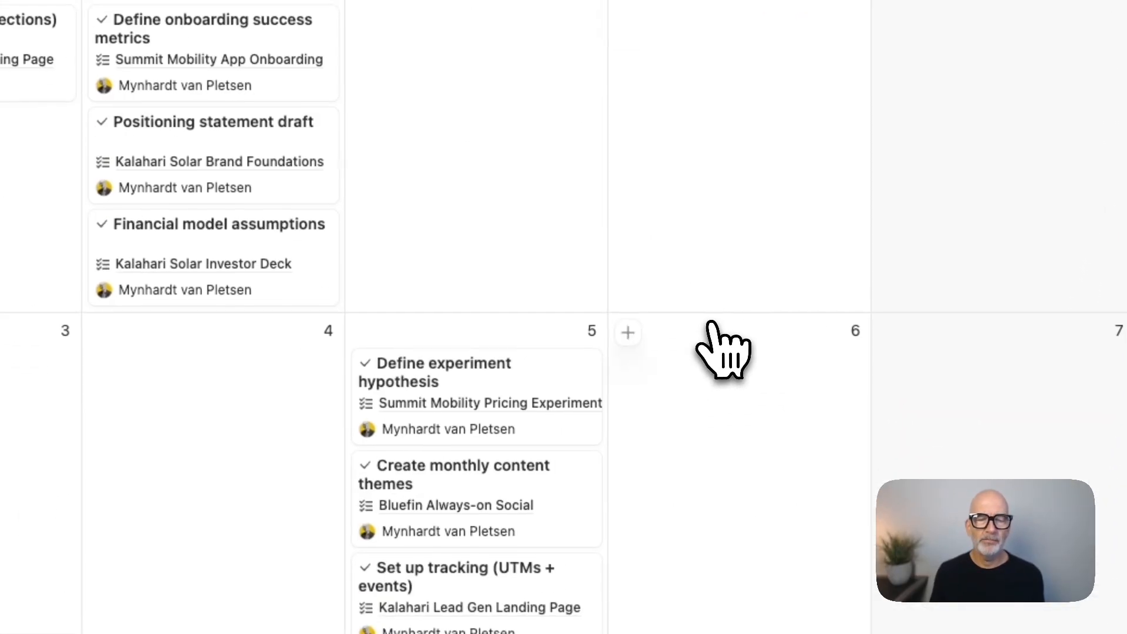
scroll(711, 323, down, 2)
scroll(710, 323, up, 7)
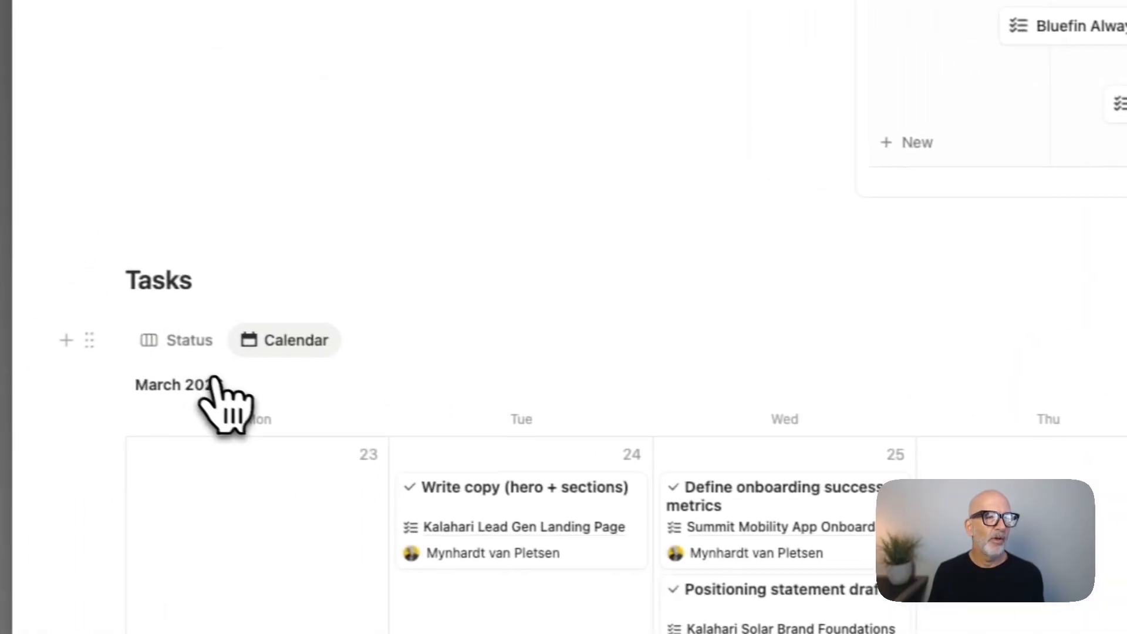
click(191, 342)
scroll(765, 333, down, 1)
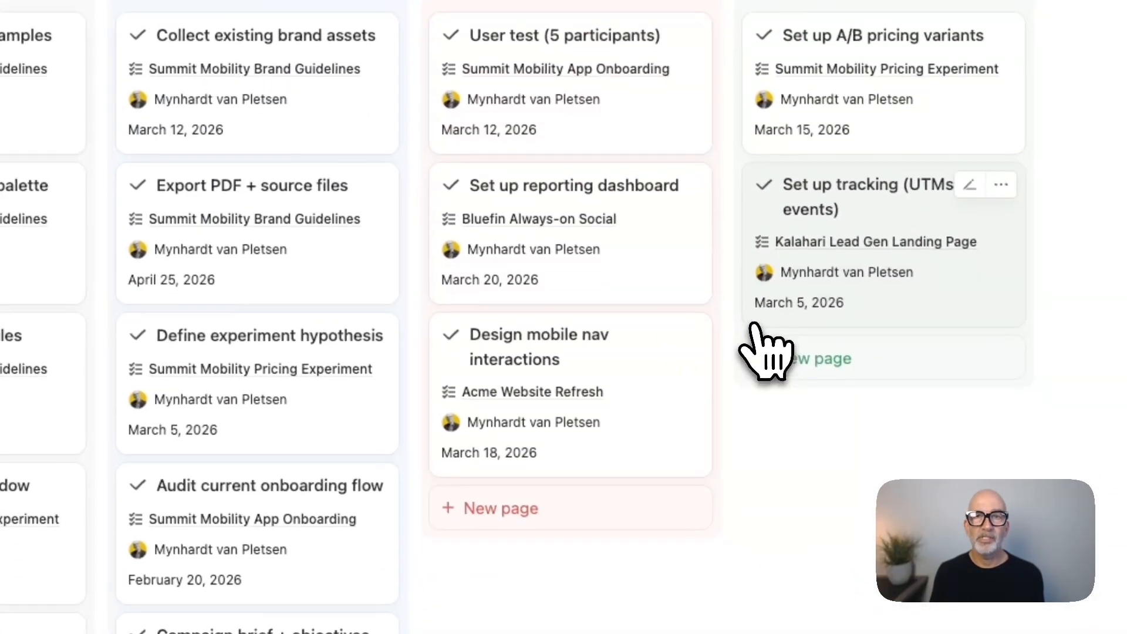
scroll(757, 327, up, 10)
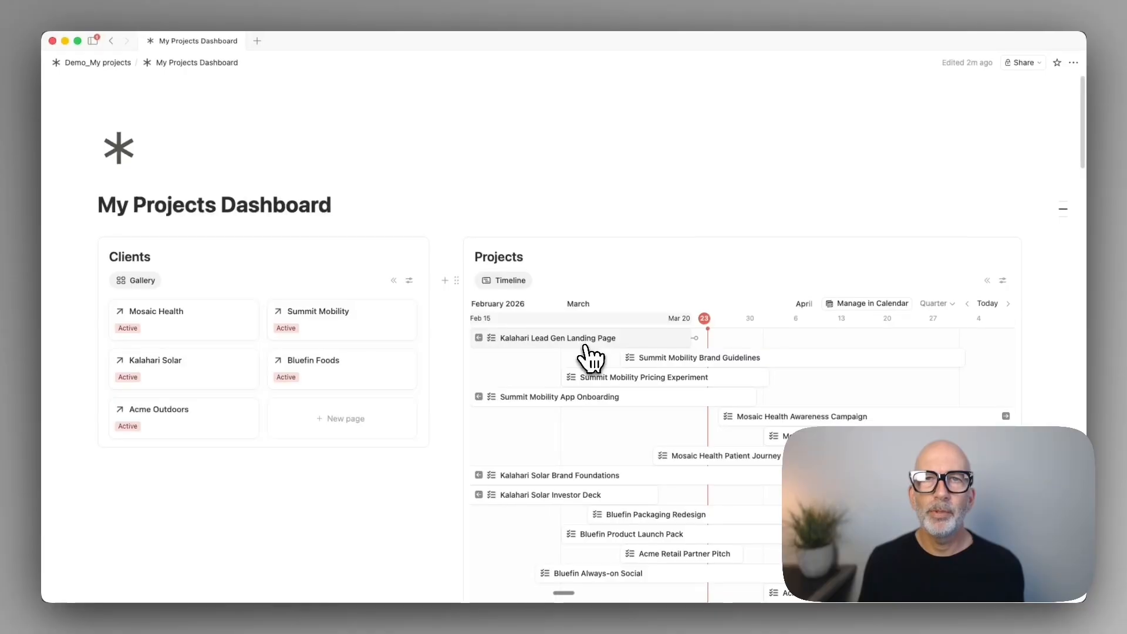